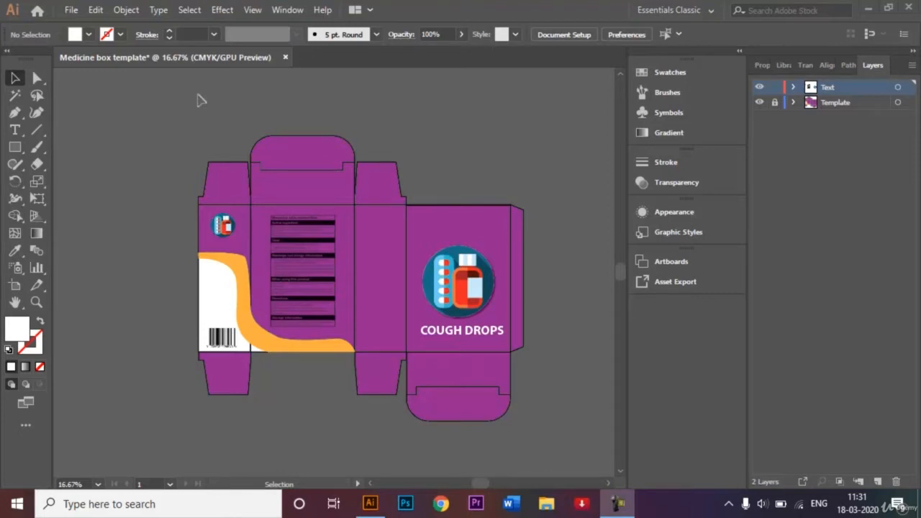
Step: Create a new portrait A4 document, 210 × 297 mm, named "Medicine box packaging template"
{"action": "left_click", "coordinate": [72, 12]}
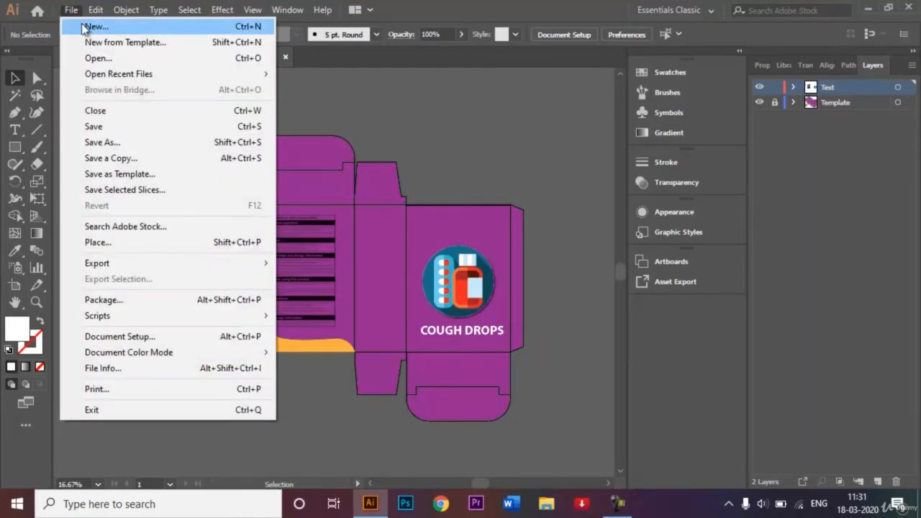
{"action": "left_click", "coordinate": [85, 28]}
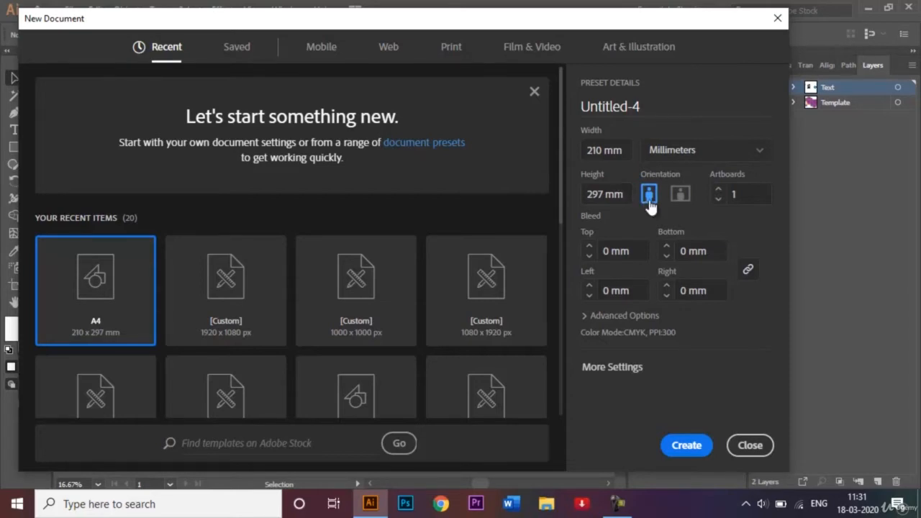
{"action": "left_click", "coordinate": [654, 105]}
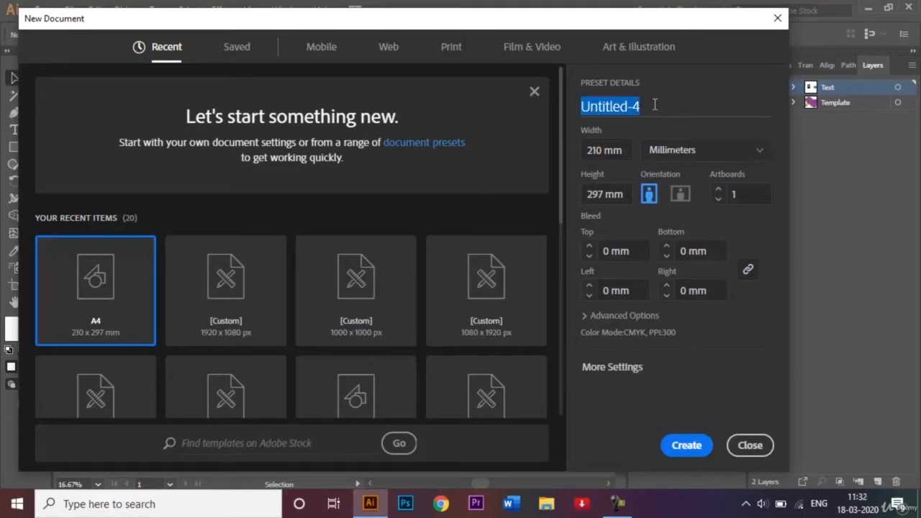
{"action": "key", "text": "BackSpace"}
{"action": "type", "text": "Medi"}
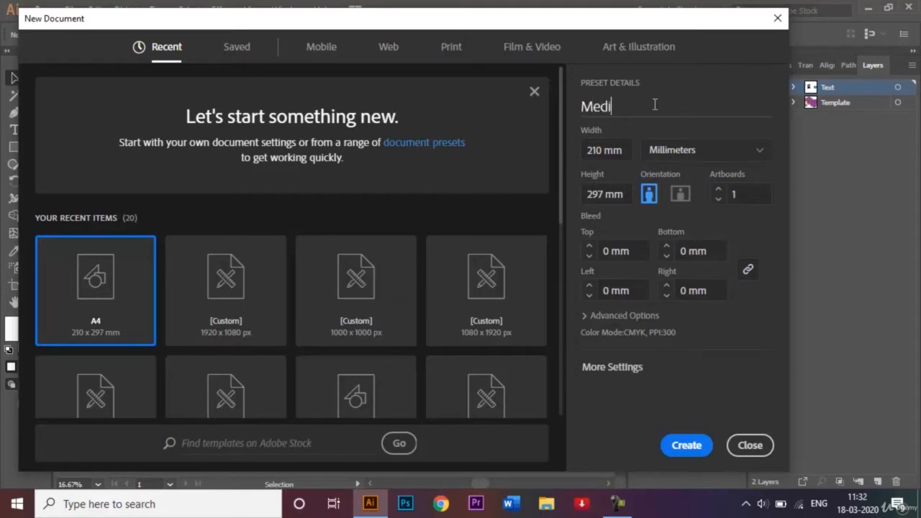
{"action": "type", "text": "cine box "}
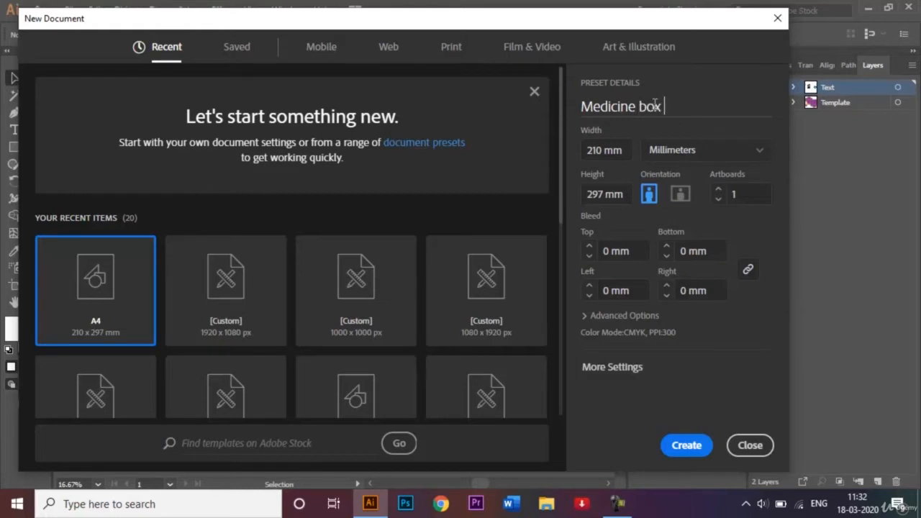
{"action": "type", "text": "packagi"}
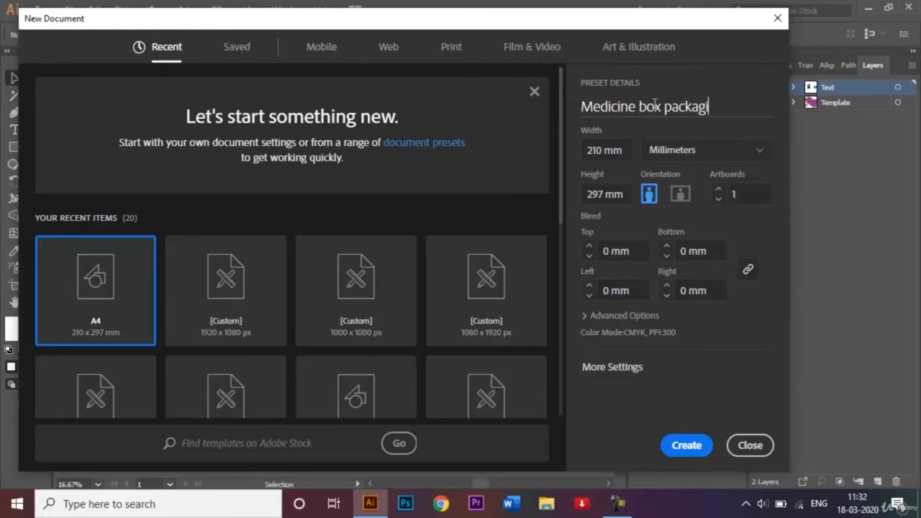
{"action": "type", "text": "ng template"}
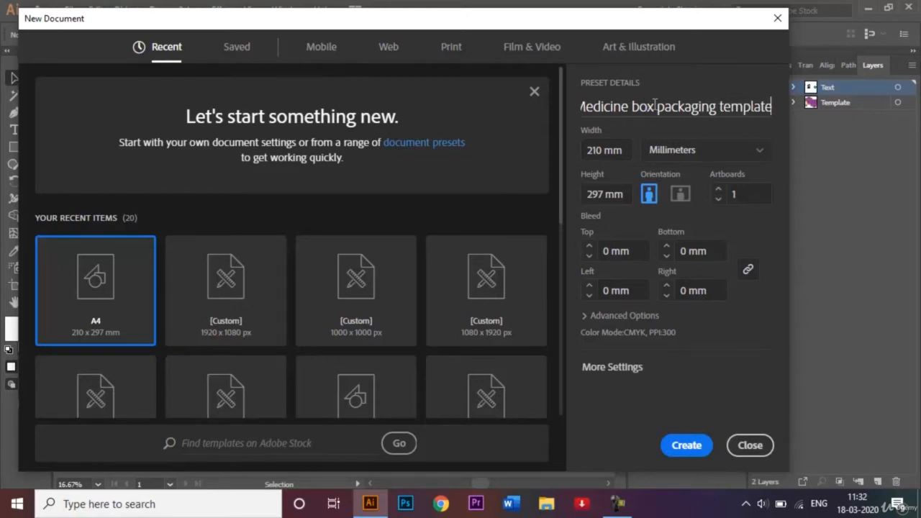
{"action": "left_click", "coordinate": [679, 443]}
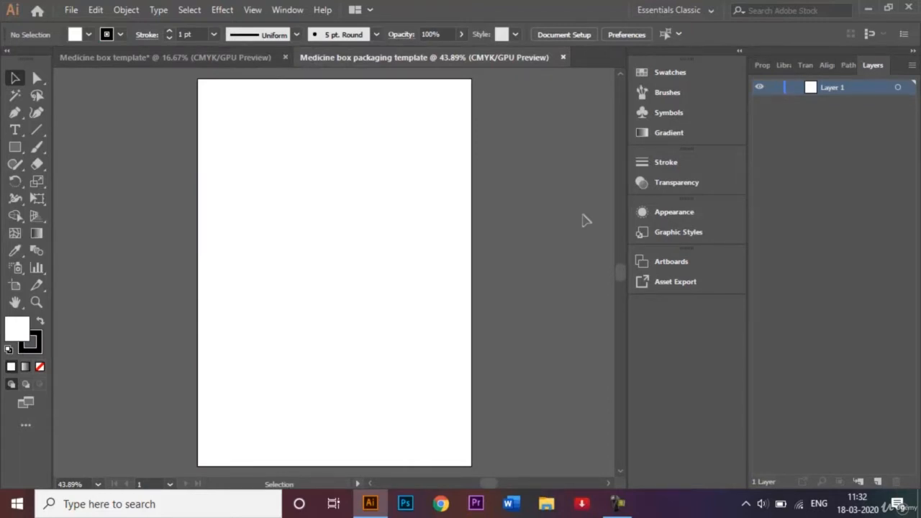
Step: Rename the new document's only layer as "Template"
{"action": "double_click", "coordinate": [846, 86]}
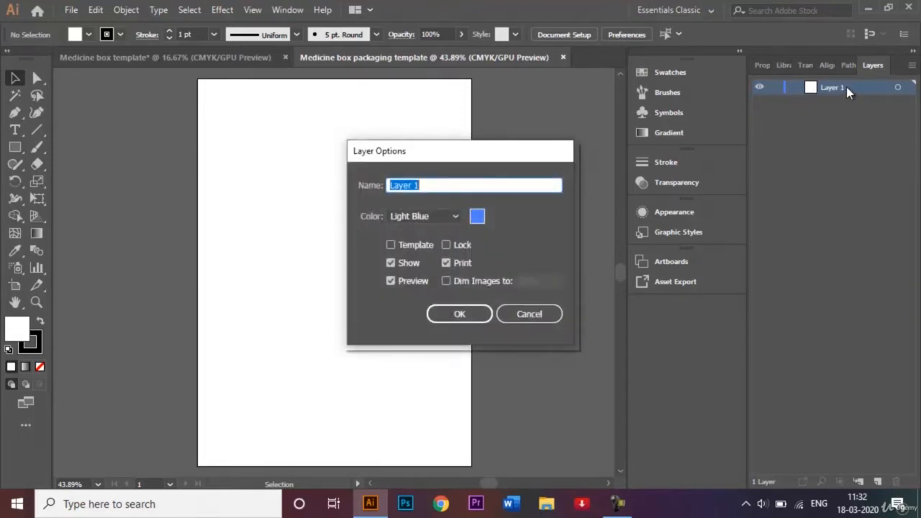
{"action": "key", "text": "BackSpace"}
{"action": "type", "text": "Template"}
{"action": "key", "text": "Return"}
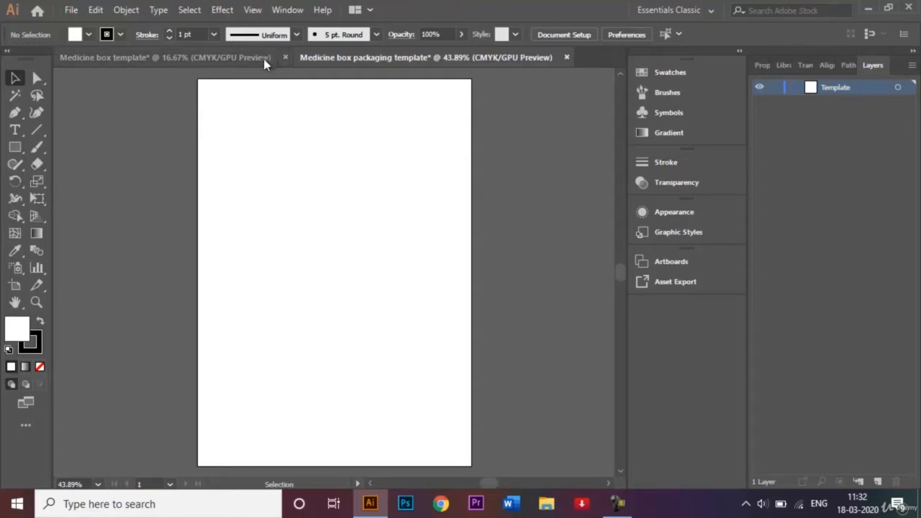
Step: Examine the finished medicine box design as a reference for the new document and check whether Smart Guides are enabled
{"action": "left_click", "coordinate": [241, 58]}
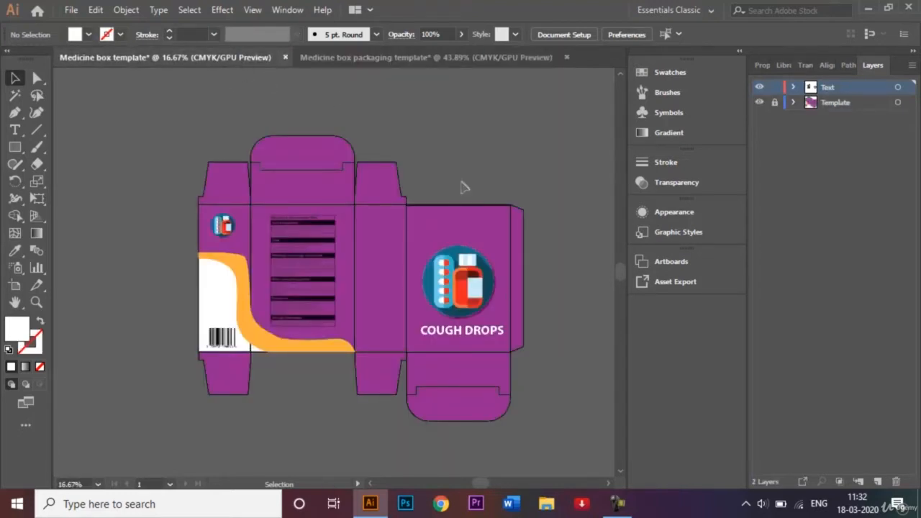
{"action": "left_click", "coordinate": [457, 53]}
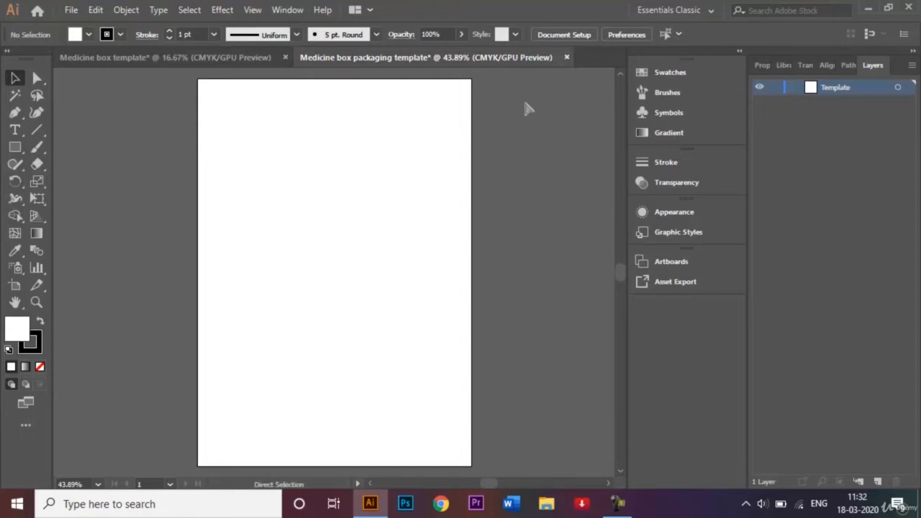
{"action": "key", "text": "ctrl+minus"}
{"action": "key", "text": "ctrl+minus"}
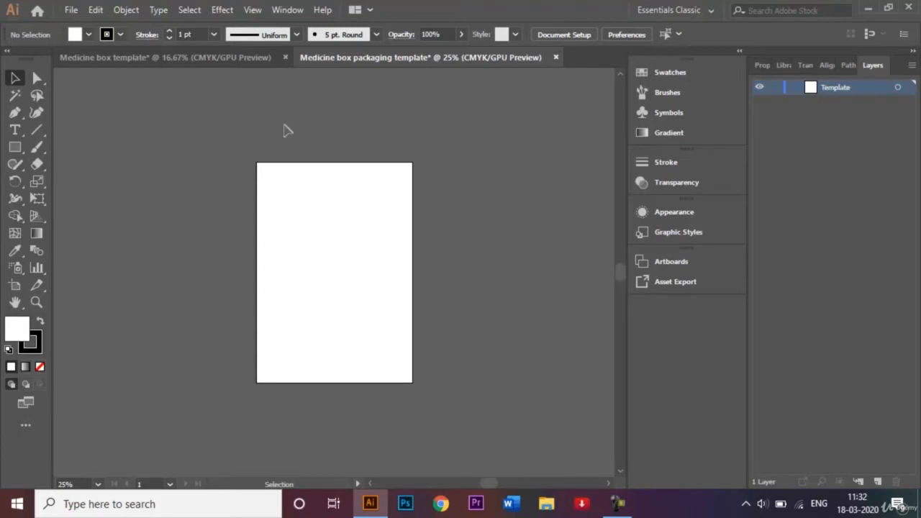
{"action": "left_click", "coordinate": [255, 11]}
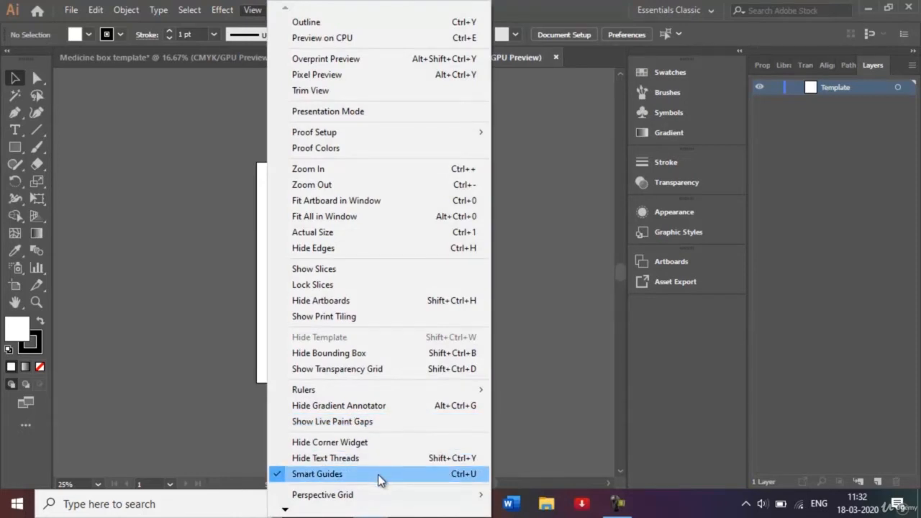
{"action": "left_click", "coordinate": [569, 409]}
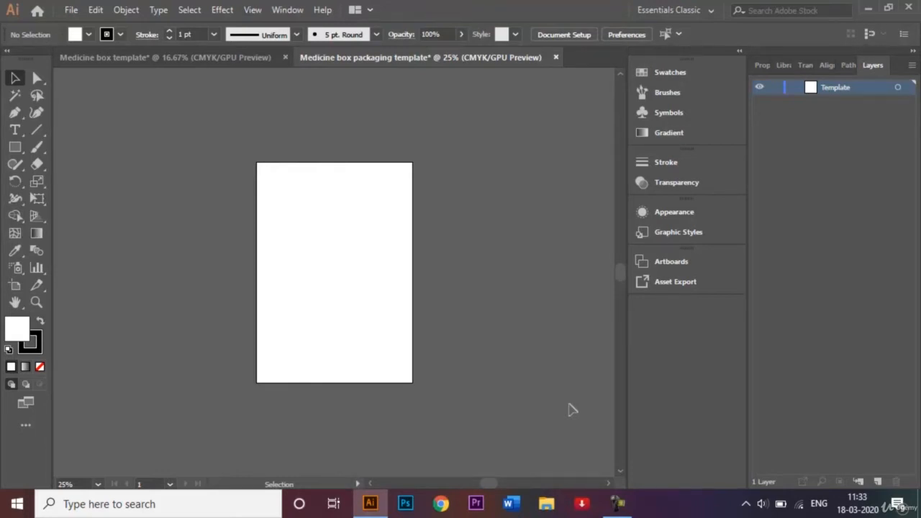
{"action": "left_click", "coordinate": [130, 58]}
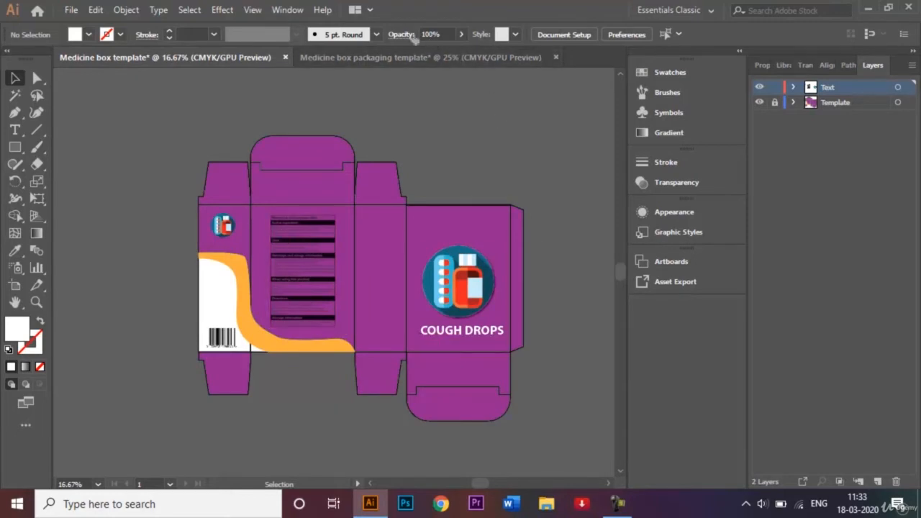
{"action": "left_click", "coordinate": [424, 58]}
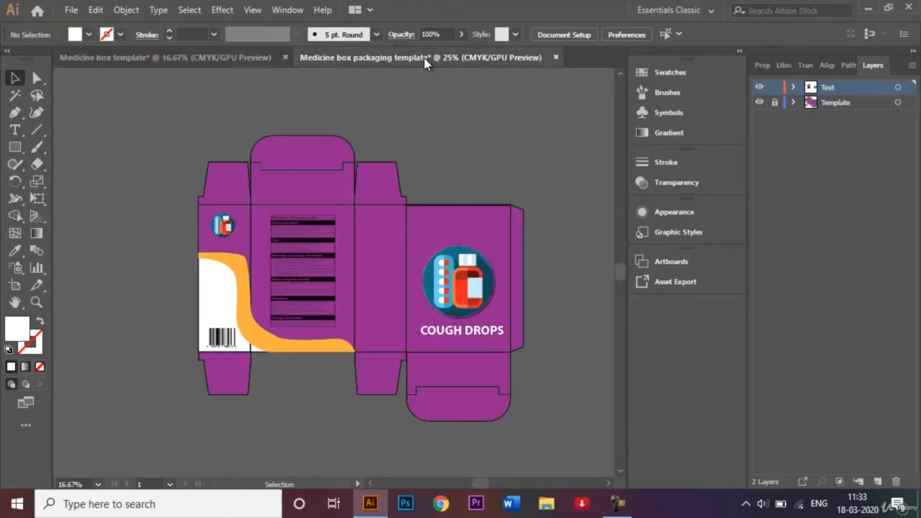
Step: Draw a rectangle about 105 × 297 mm over half the artboard and move it flush against the artboard's left edge
{"action": "left_click", "coordinate": [19, 153]}
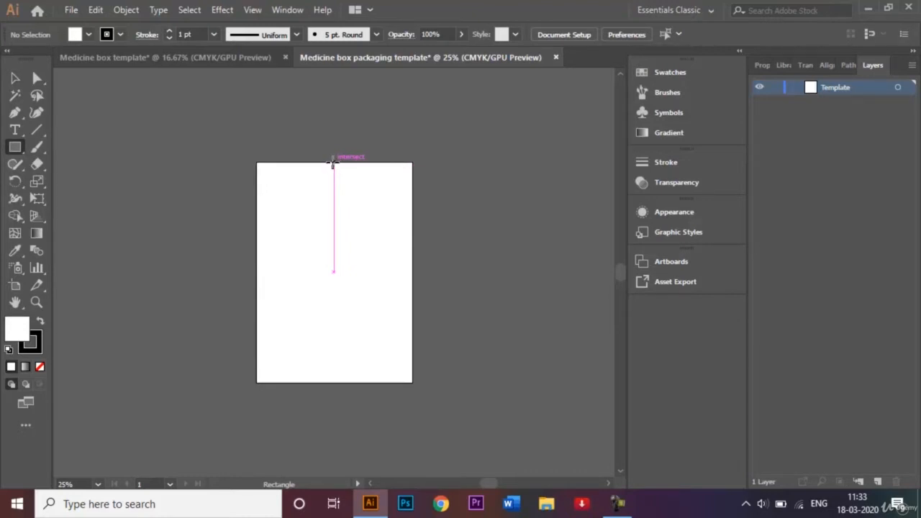
{"action": "left_click_drag", "start_coordinate": [334, 162], "coordinate": [412, 382]}
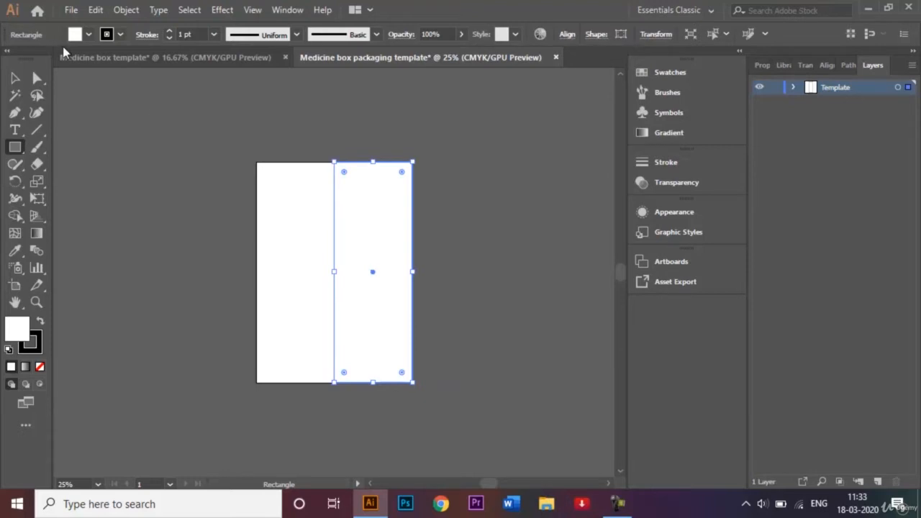
{"action": "left_click", "coordinate": [14, 77]}
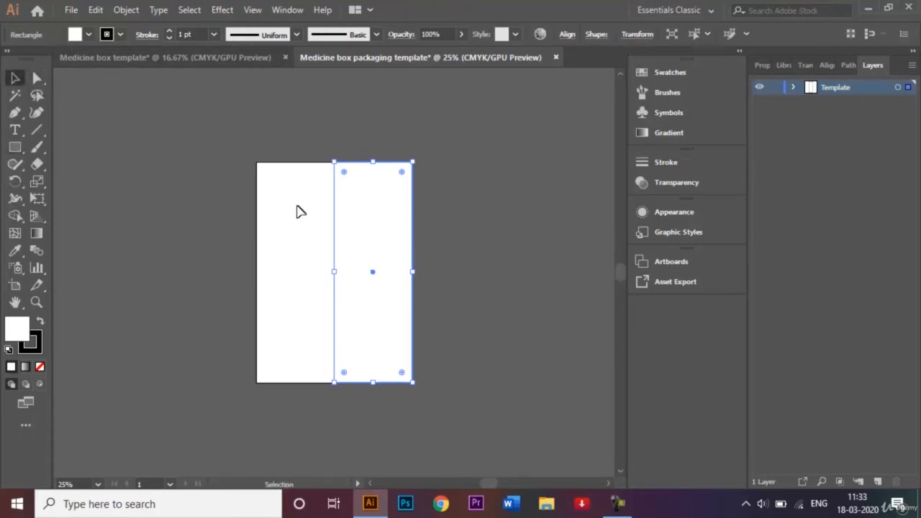
{"action": "left_click_drag", "start_coordinate": [378, 277], "coordinate": [221, 276]}
{"action": "left_click", "coordinate": [464, 216]}
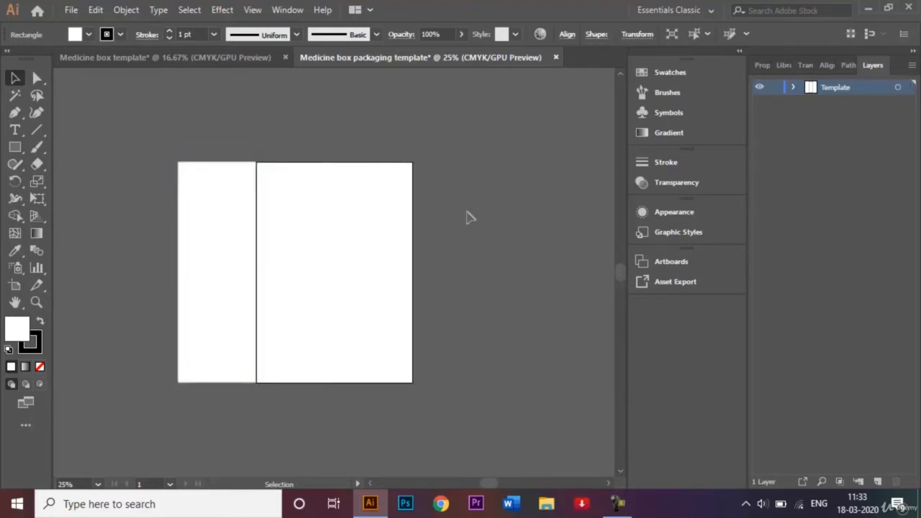
Step: Create a rectangle 210 mm wide and 297 mm high with the Rectangle tool
{"action": "left_click", "coordinate": [15, 147]}
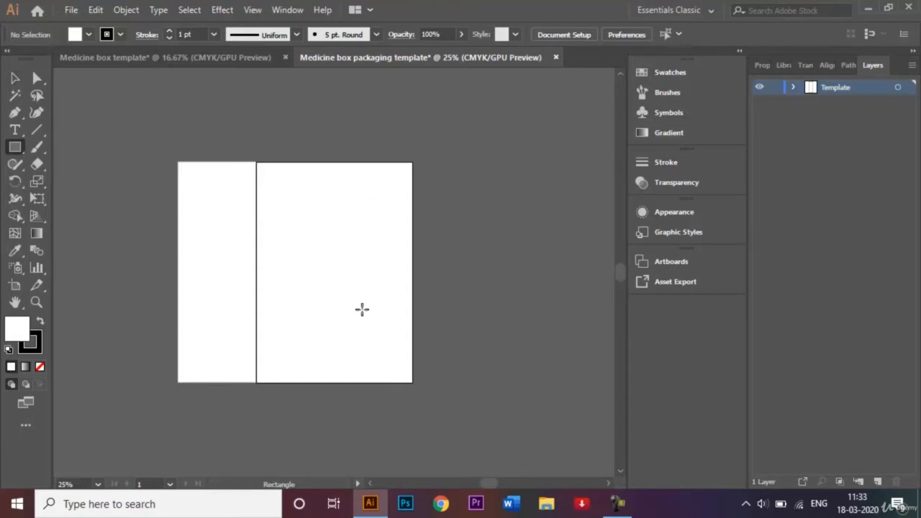
{"action": "left_click", "coordinate": [335, 267]}
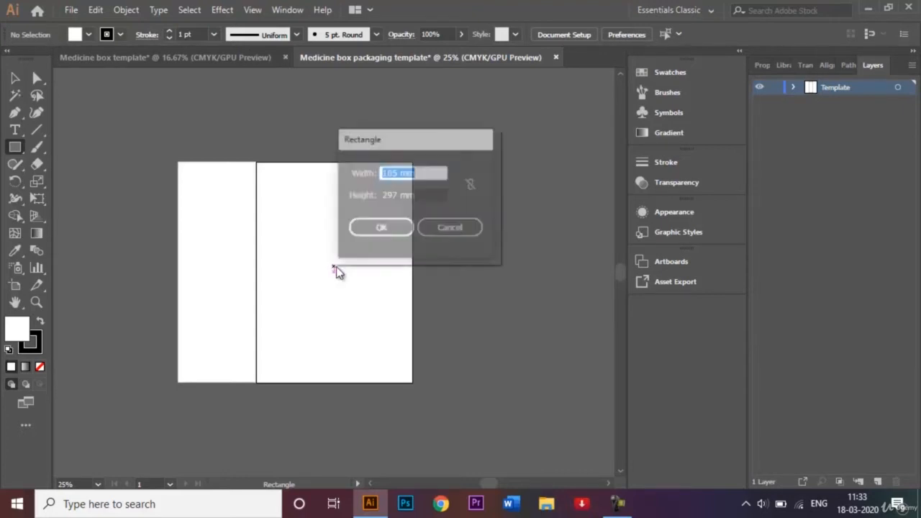
{"action": "left_click", "coordinate": [394, 173]}
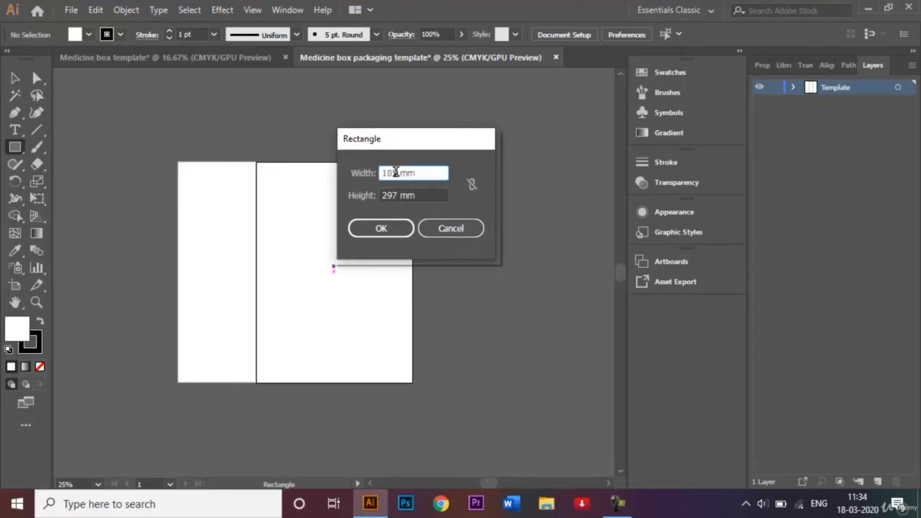
{"action": "key", "text": "BackSpace"}
{"action": "key", "text": "BackSpace"}
{"action": "key", "text": "BackSpace"}
{"action": "type", "text": "210"}
{"action": "left_click", "coordinate": [387, 225]}
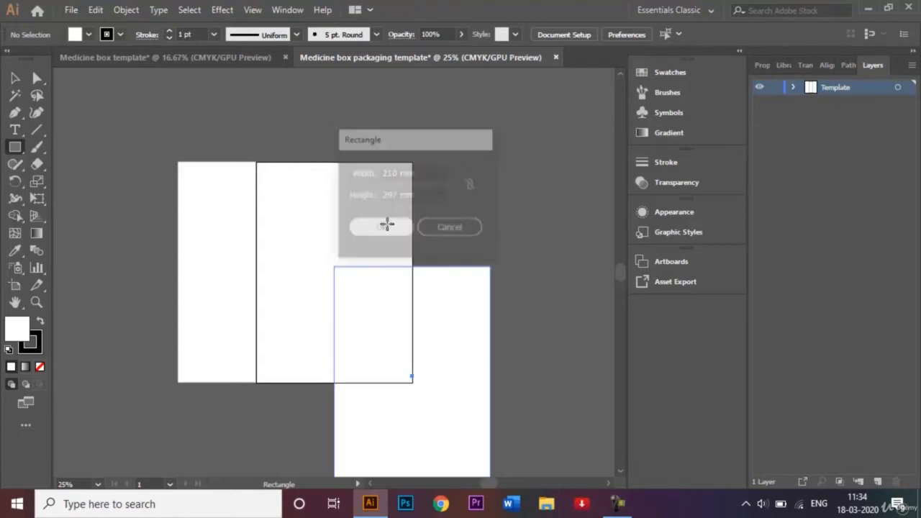
Step: Move the 210 mm wide rectangle flush against the left edge of the narrow panel, aligned at the same height
{"action": "left_click", "coordinate": [14, 79]}
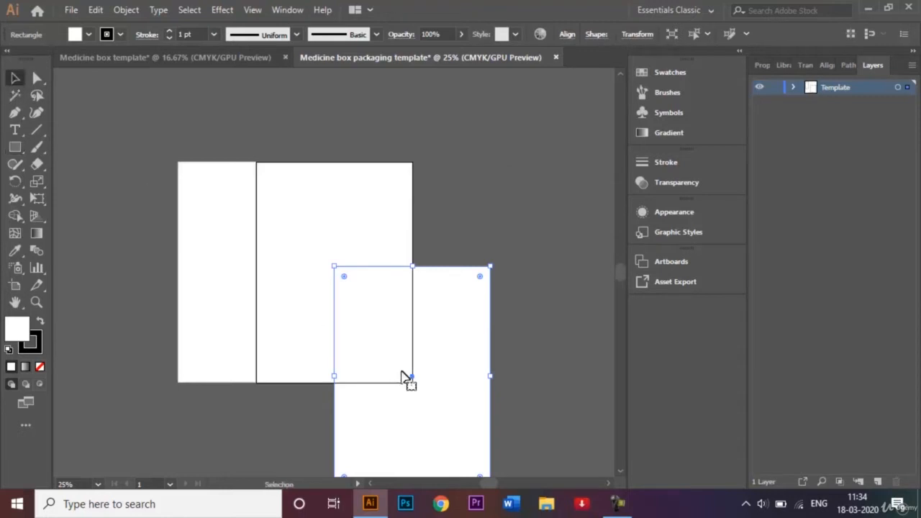
{"action": "left_click_drag", "start_coordinate": [404, 372], "coordinate": [103, 277]}
{"action": "left_click", "coordinate": [292, 140]}
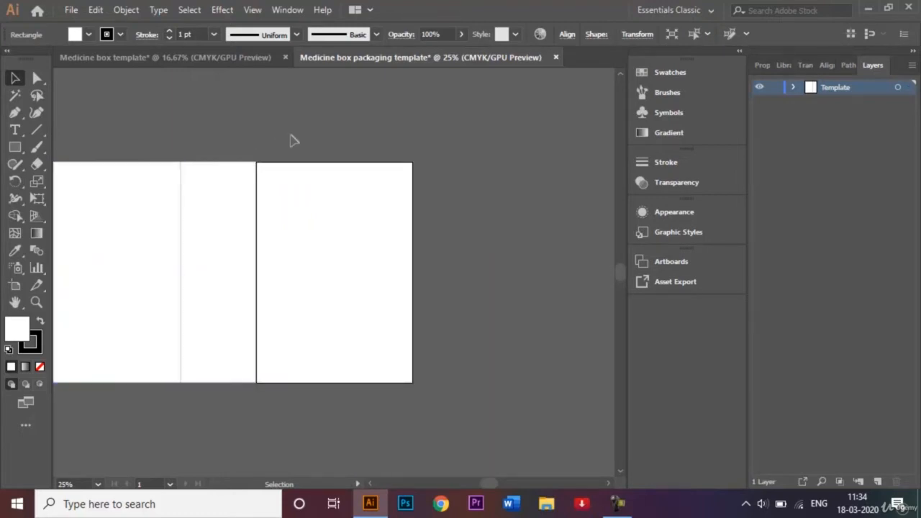
{"action": "left_click", "coordinate": [371, 485]}
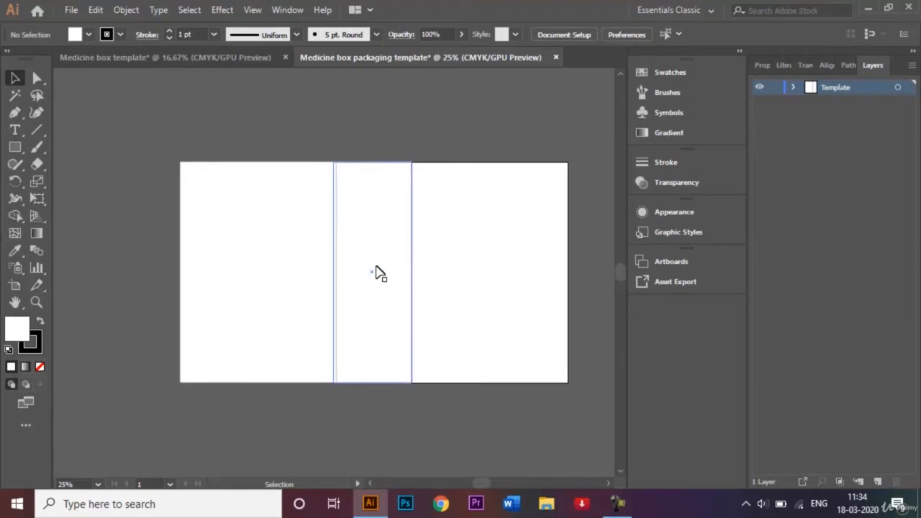
{"action": "left_click_drag", "start_coordinate": [263, 251], "coordinate": [285, 246]}
{"action": "left_click", "coordinate": [372, 159]}
Step: Duplicate the narrow side panel and place the copy flush against the left edge of the wide panel
{"action": "left_click", "coordinate": [374, 198]}
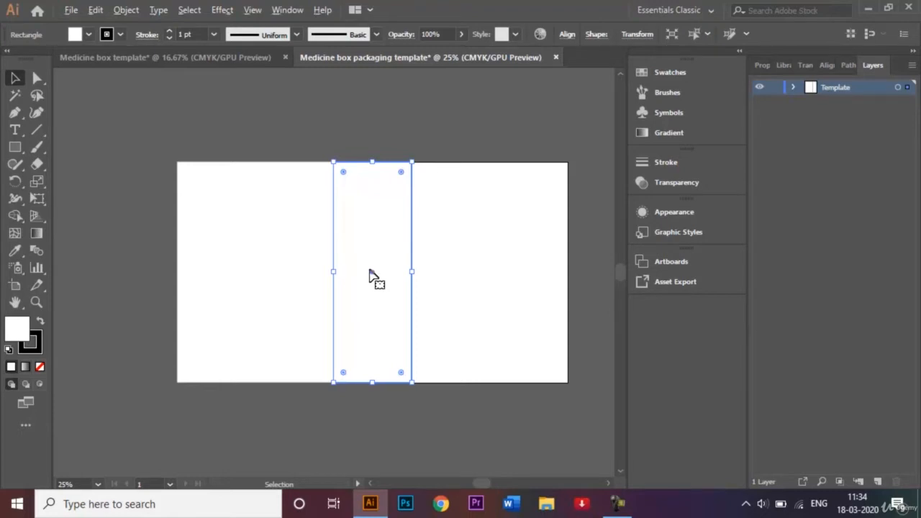
{"action": "left_click_drag", "start_coordinate": [369, 273], "coordinate": [137, 274]}
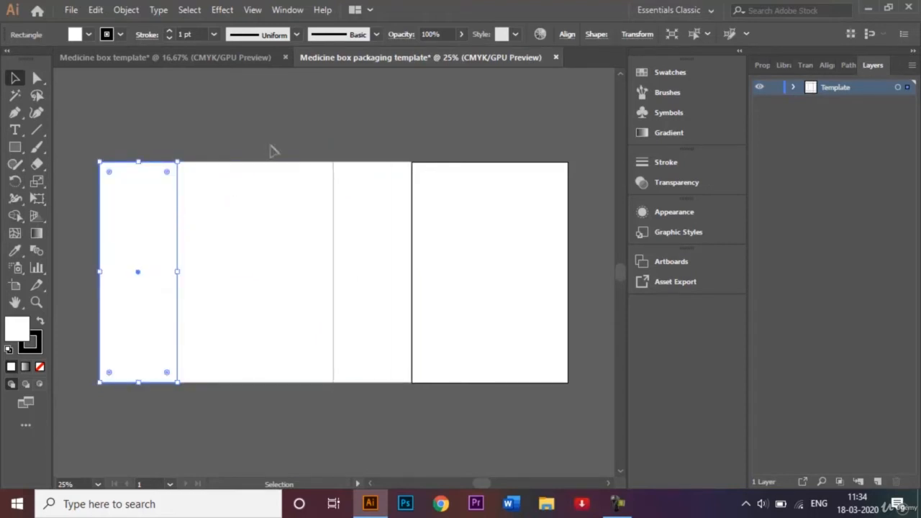
{"action": "left_click", "coordinate": [294, 136]}
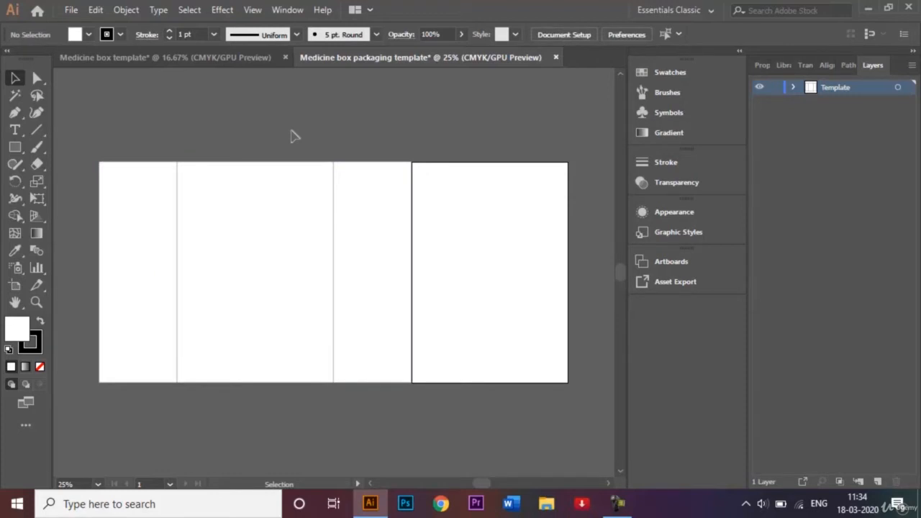
Step: Compare with the finished medicine box design, and draw a flap rectangle directly above the wide panel, matching its width
{"action": "left_click", "coordinate": [229, 57]}
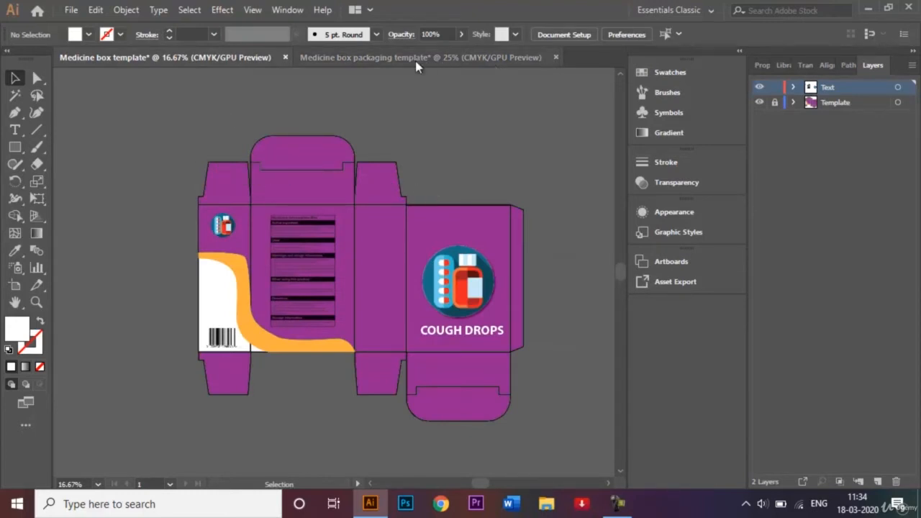
{"action": "left_click", "coordinate": [323, 57]}
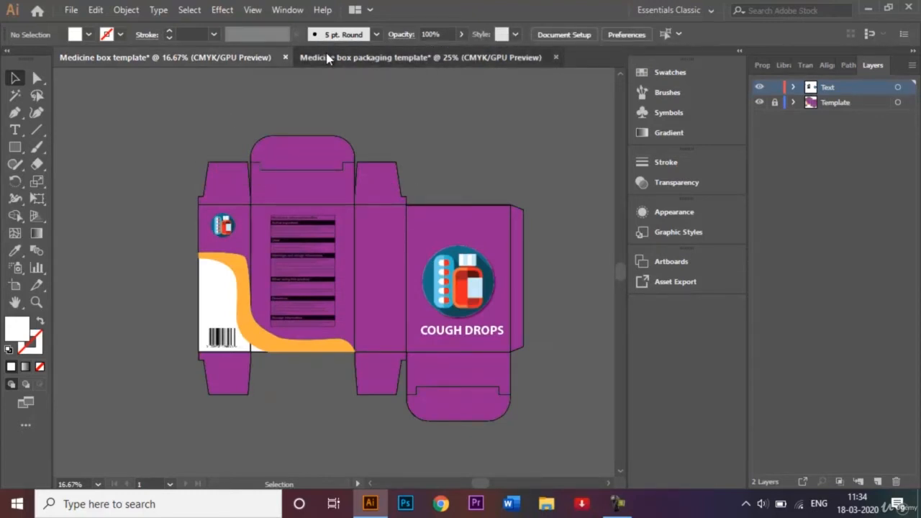
{"action": "left_click", "coordinate": [16, 147]}
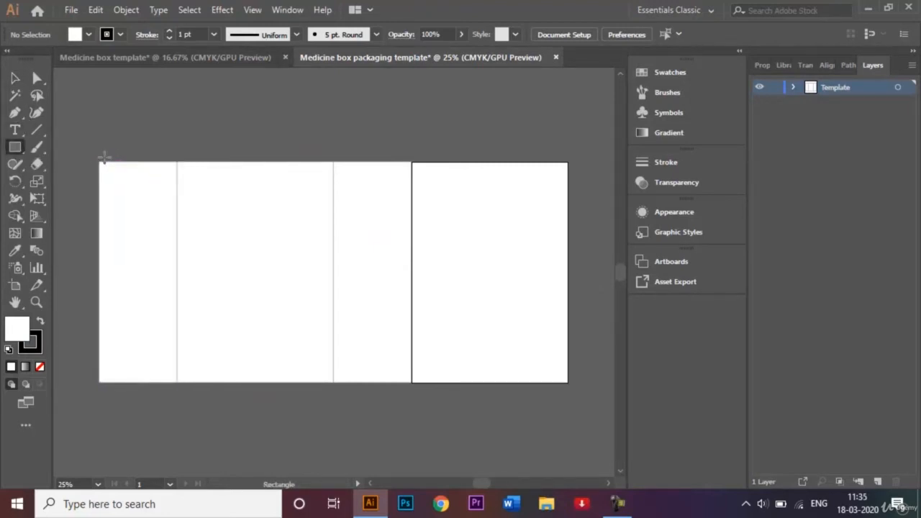
{"action": "left_click", "coordinate": [232, 57]}
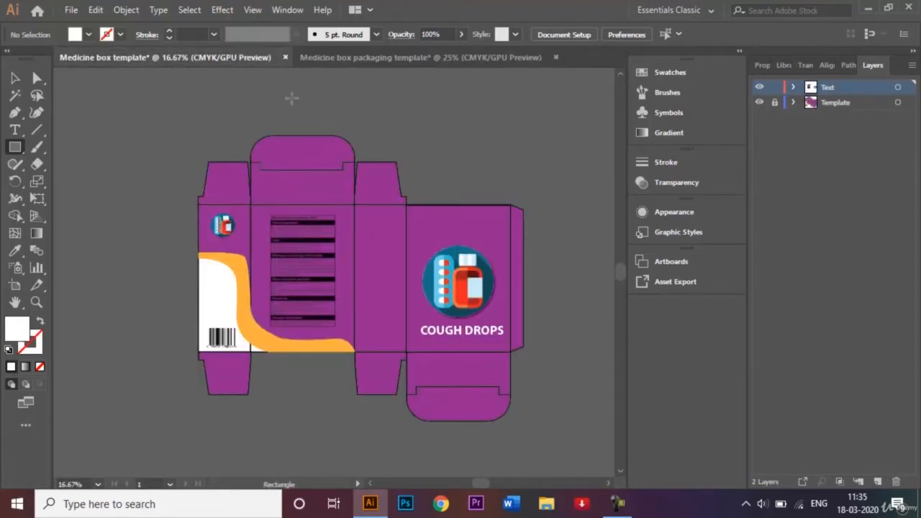
{"action": "left_click", "coordinate": [336, 64]}
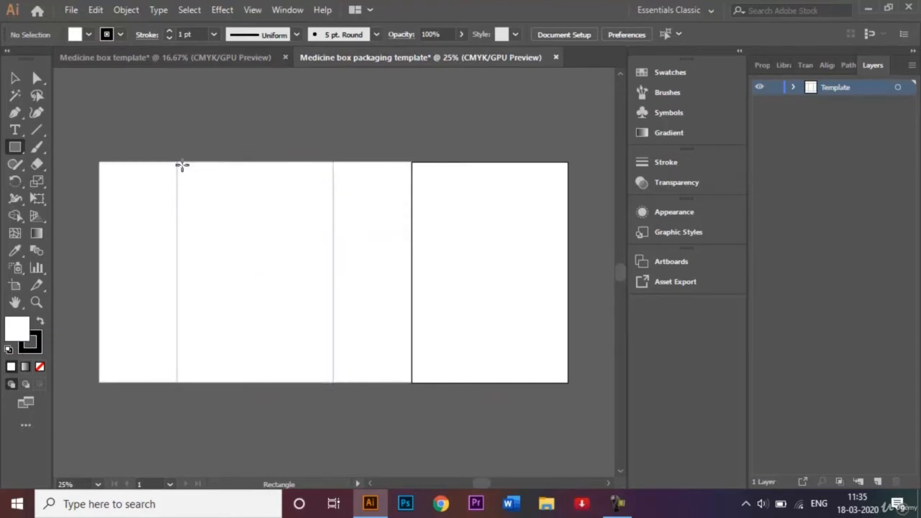
{"action": "left_click_drag", "start_coordinate": [178, 164], "coordinate": [334, 98]}
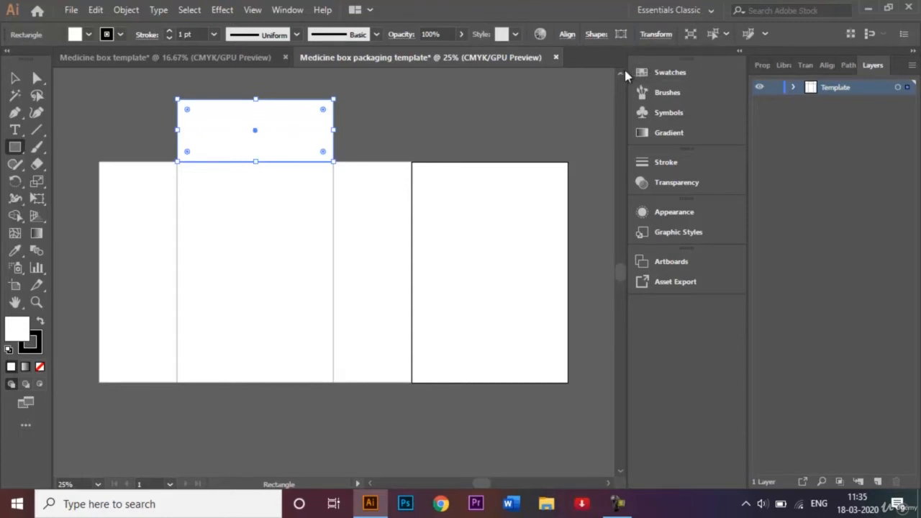
Step: Duplicate the flap rectangle upward and shorten the copy to about half its height from its upper edge
{"action": "scroll", "coordinate": [503, 79], "scroll_direction": "up", "scroll_amount": 3}
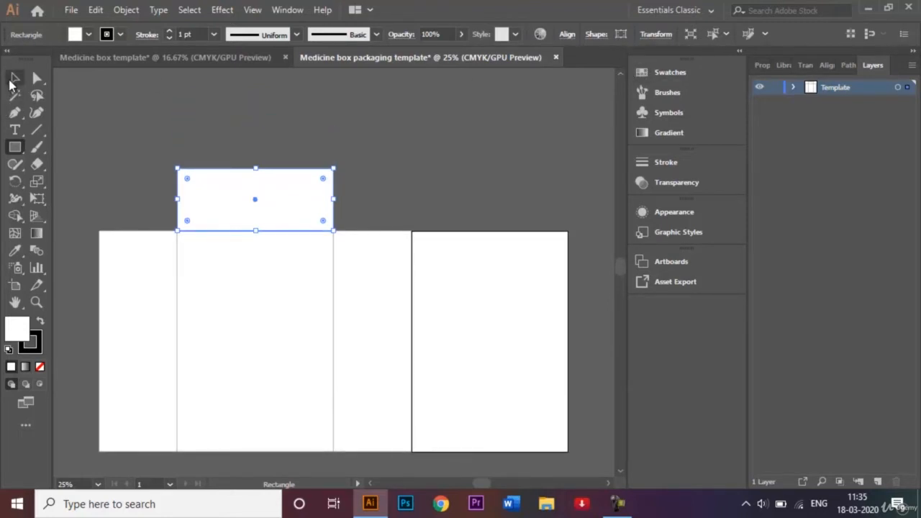
{"action": "left_click", "coordinate": [14, 80]}
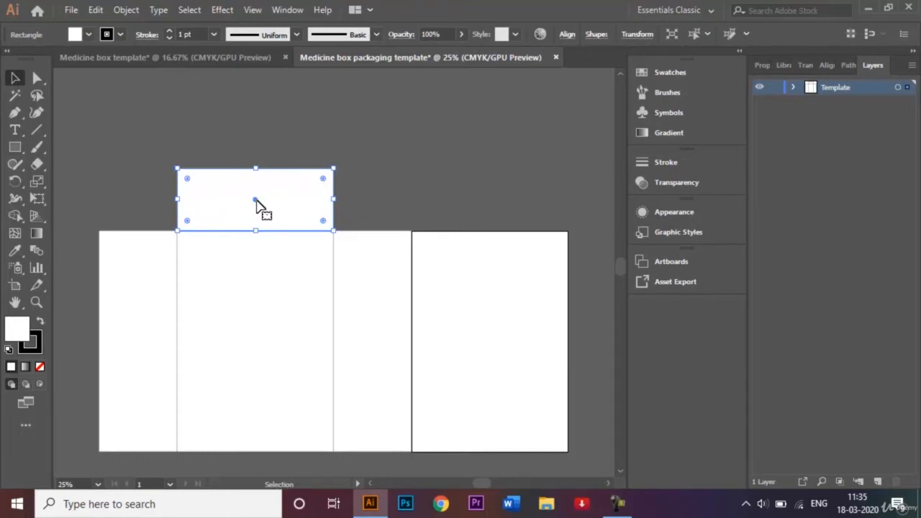
{"action": "left_click_drag", "start_coordinate": [255, 198], "coordinate": [255, 142]}
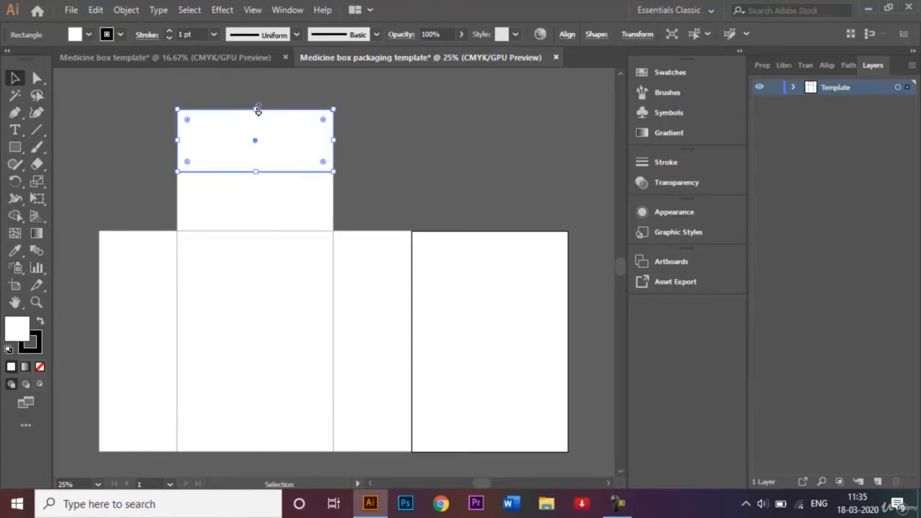
{"action": "left_click_drag", "start_coordinate": [258, 109], "coordinate": [257, 139]}
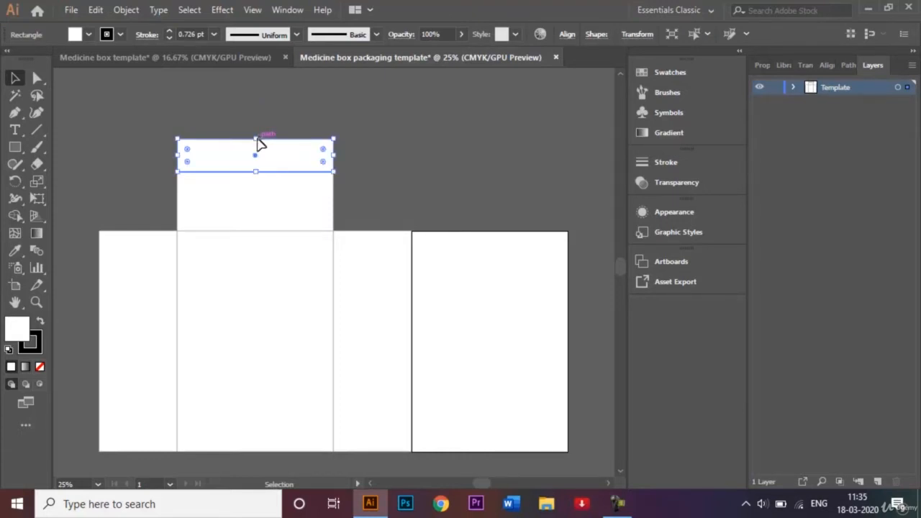
Step: Round the two upper corners of the shortened flap rectangle to a radius of about 44 mm
{"action": "left_click", "coordinate": [38, 78]}
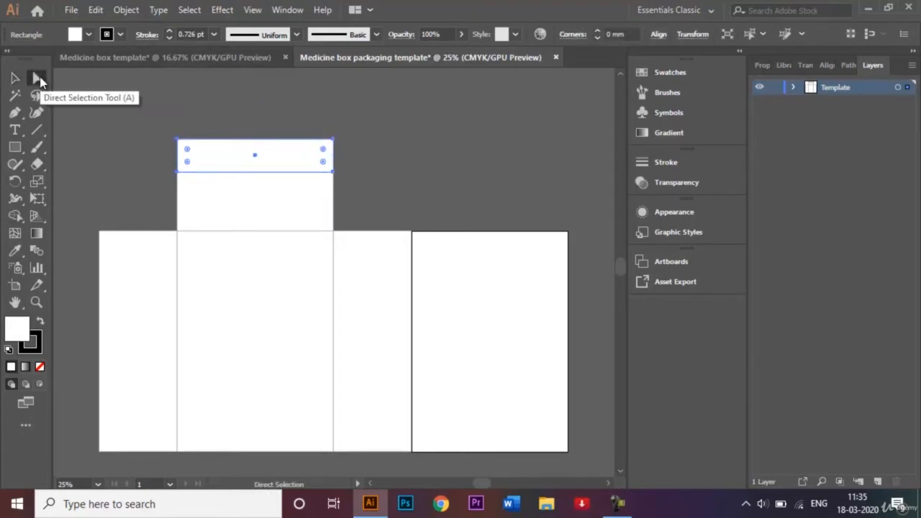
{"action": "left_click", "coordinate": [179, 140]}
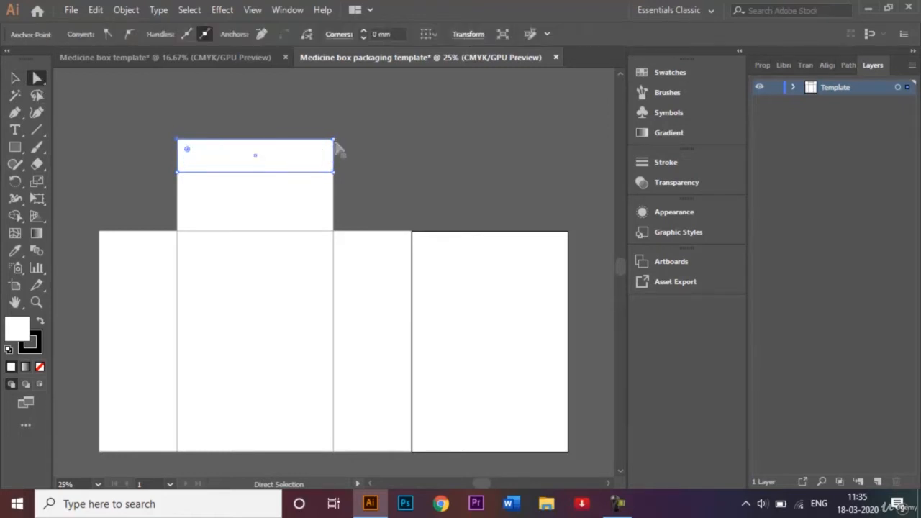
{"action": "left_click", "coordinate": [333, 139], "text": "shift"}
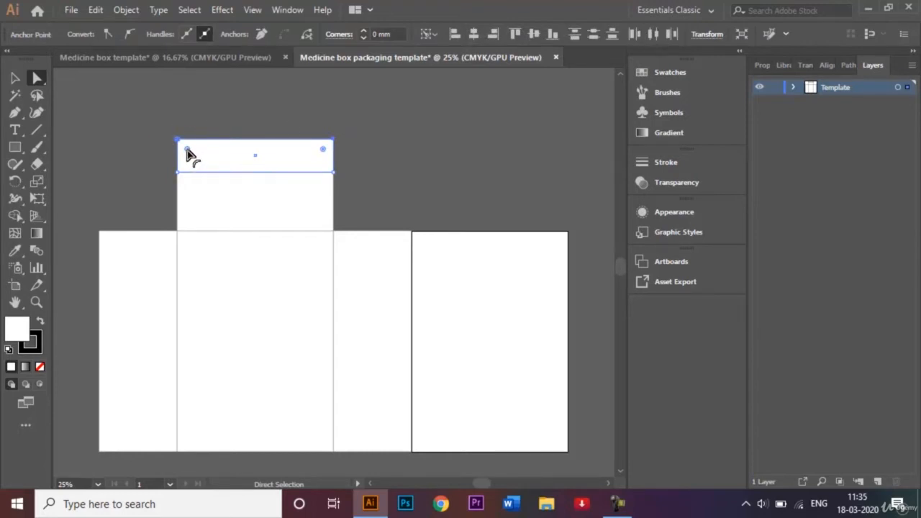
{"action": "left_click_drag", "start_coordinate": [187, 149], "coordinate": [216, 189]}
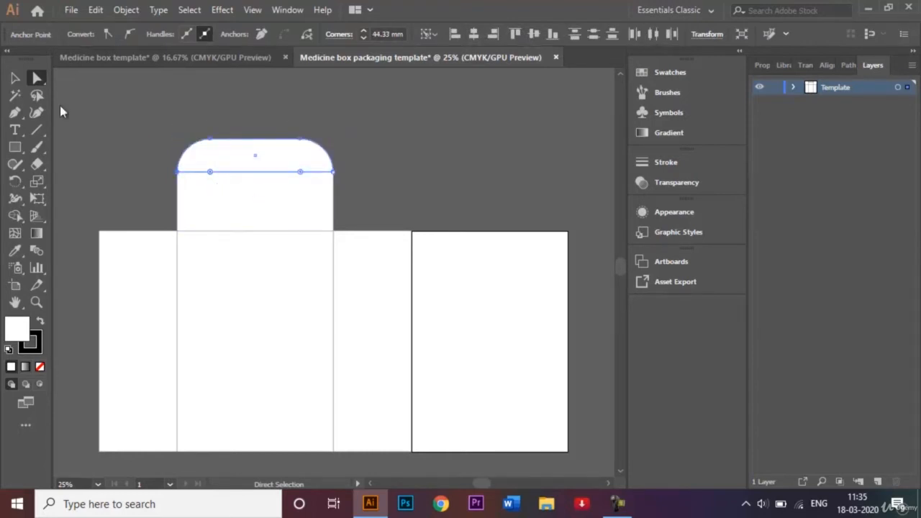
Step: Move the rounded piece slightly up so its lower edge sits on the upper edge of the flap rectangle
{"action": "left_click", "coordinate": [13, 79]}
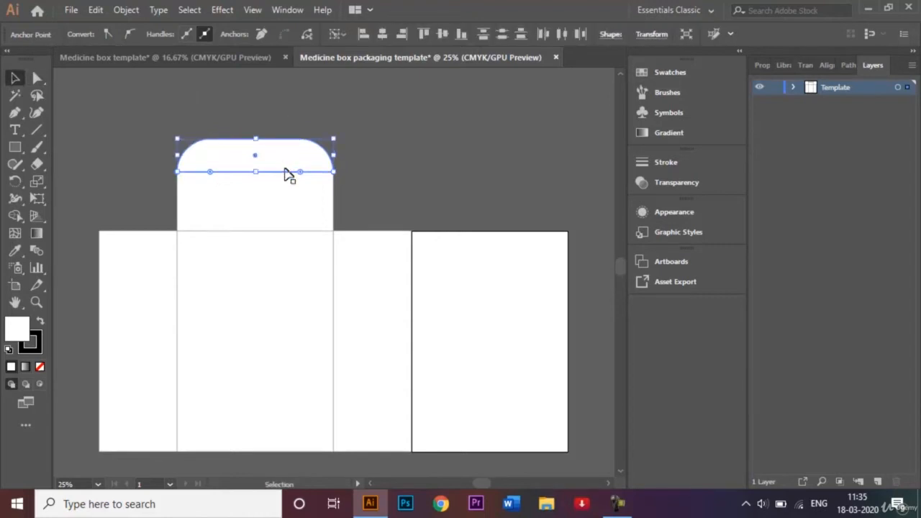
{"action": "left_click_drag", "start_coordinate": [281, 158], "coordinate": [278, 153]}
{"action": "left_click", "coordinate": [388, 168]}
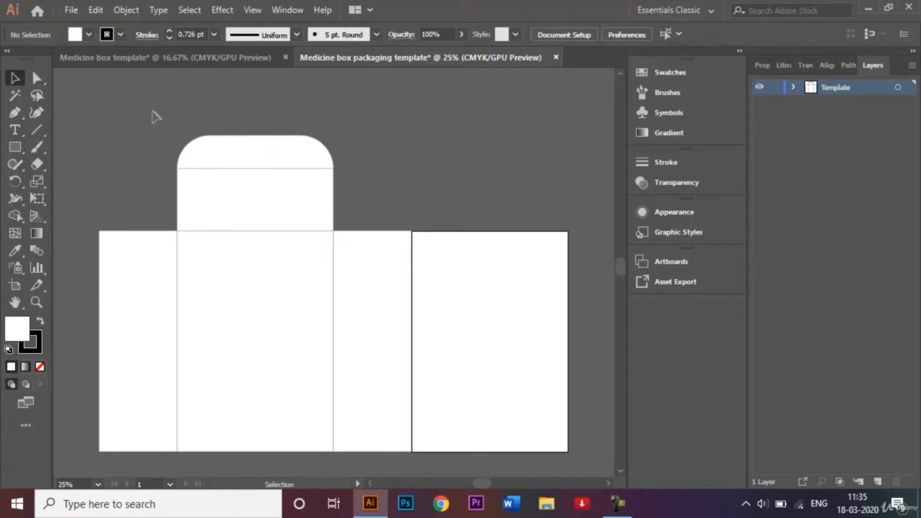
Step: Unite the rounded piece and the flap rectangle below it into a single flap shape
{"action": "left_click_drag", "start_coordinate": [154, 117], "coordinate": [353, 218]}
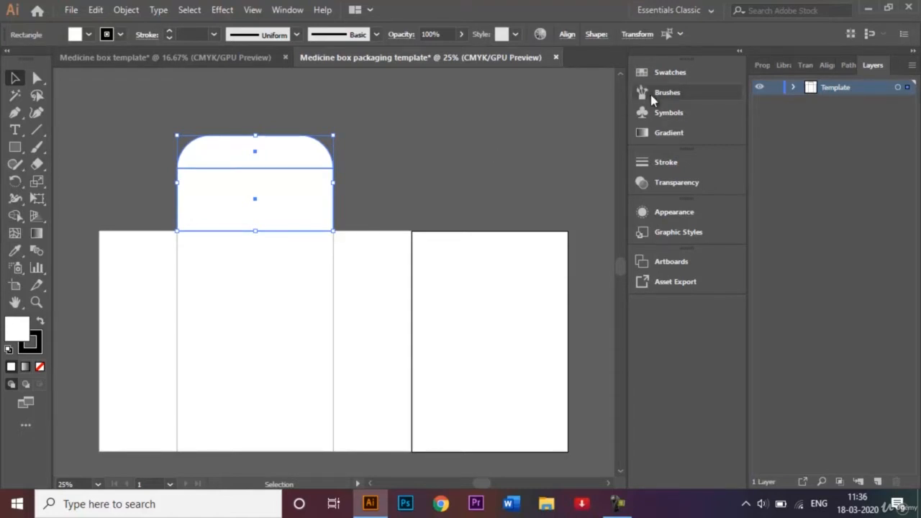
{"action": "left_click", "coordinate": [848, 70]}
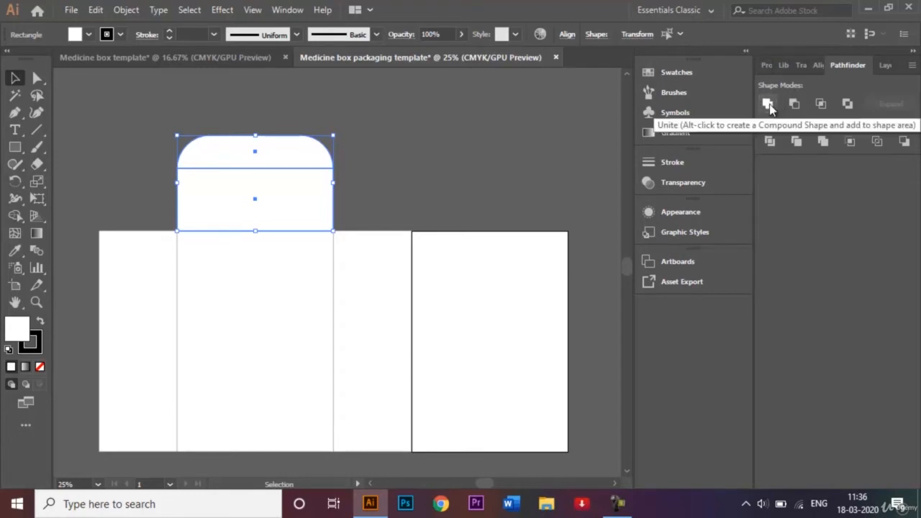
{"action": "left_click", "coordinate": [768, 104]}
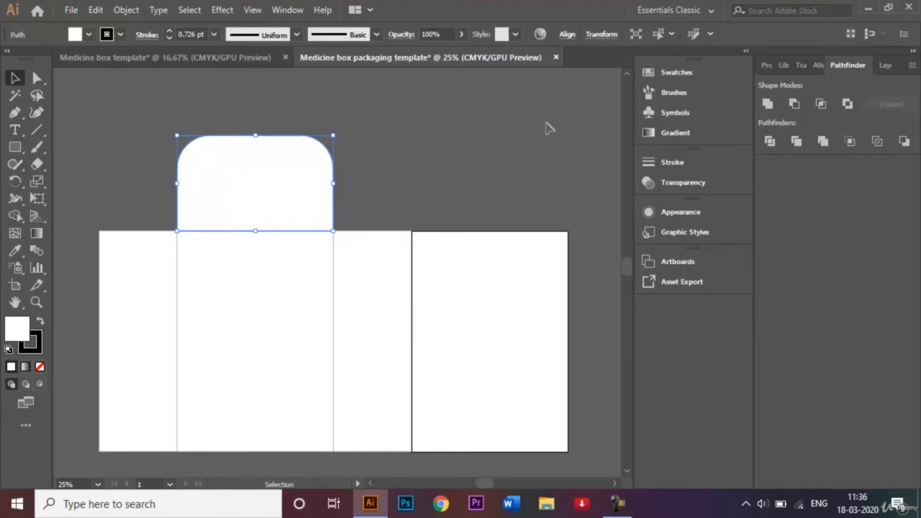
{"action": "left_click", "coordinate": [884, 65]}
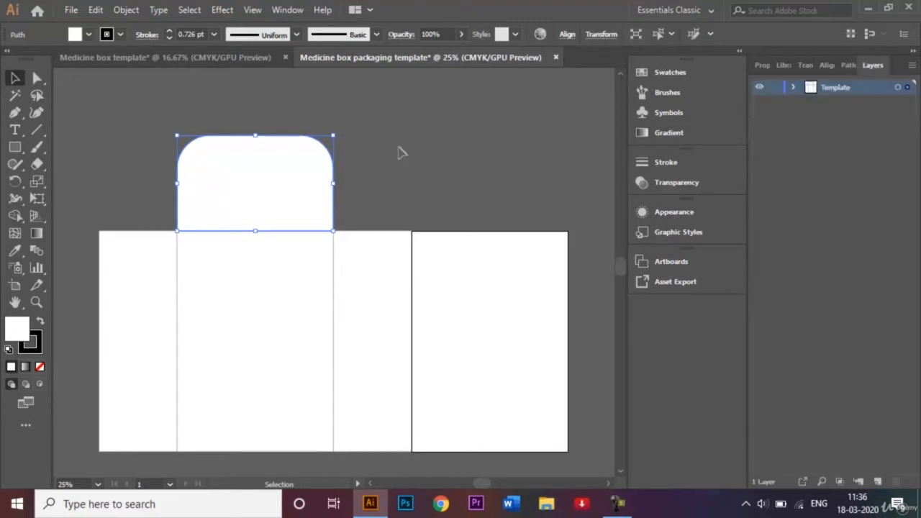
{"action": "left_click", "coordinate": [399, 151]}
Step: Following the reference design, draw an unfilled stepped fold line across the flap with the Pen tool, dropping about 11 mm between its short end segments
{"action": "left_click", "coordinate": [154, 59]}
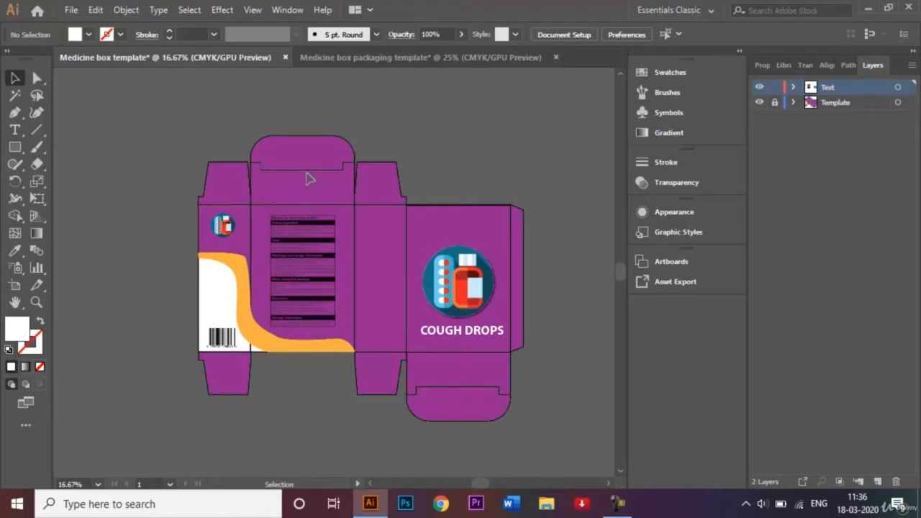
{"action": "left_click", "coordinate": [413, 59]}
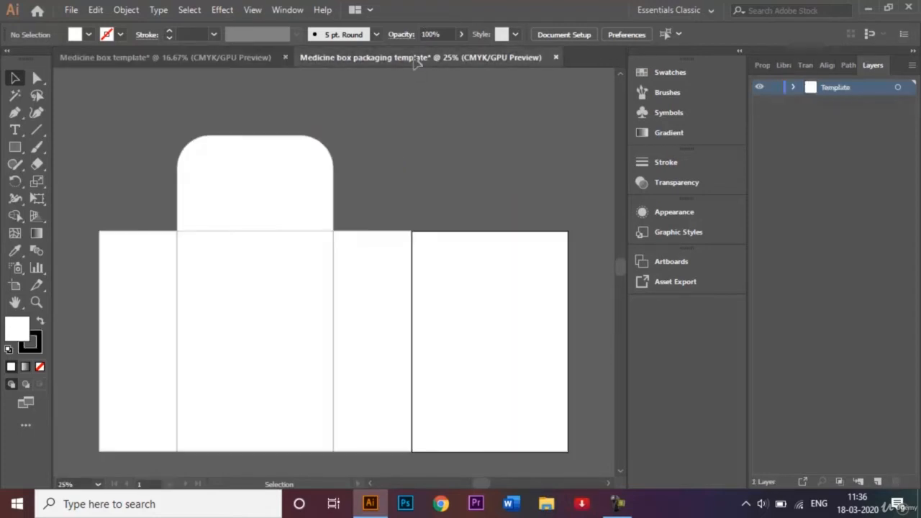
{"action": "left_click", "coordinate": [14, 114]}
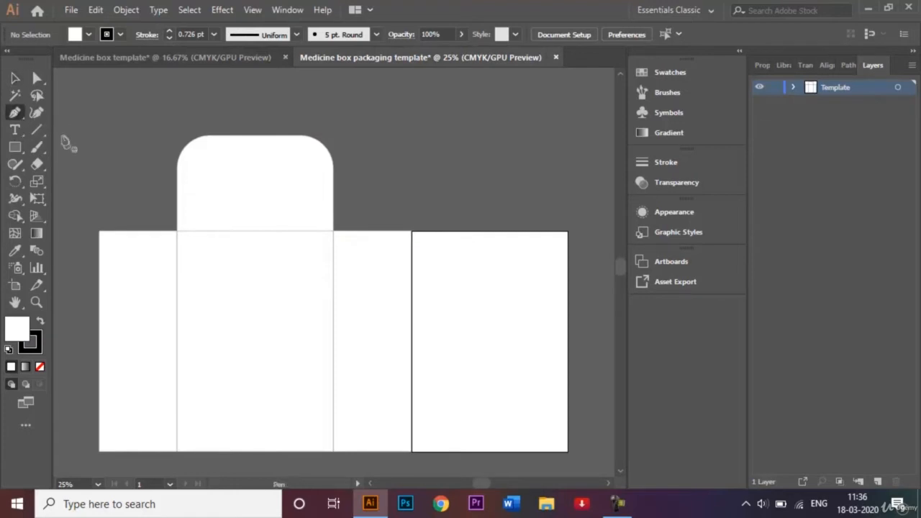
{"action": "left_click", "coordinate": [41, 368]}
{"action": "left_click", "coordinate": [177, 175]}
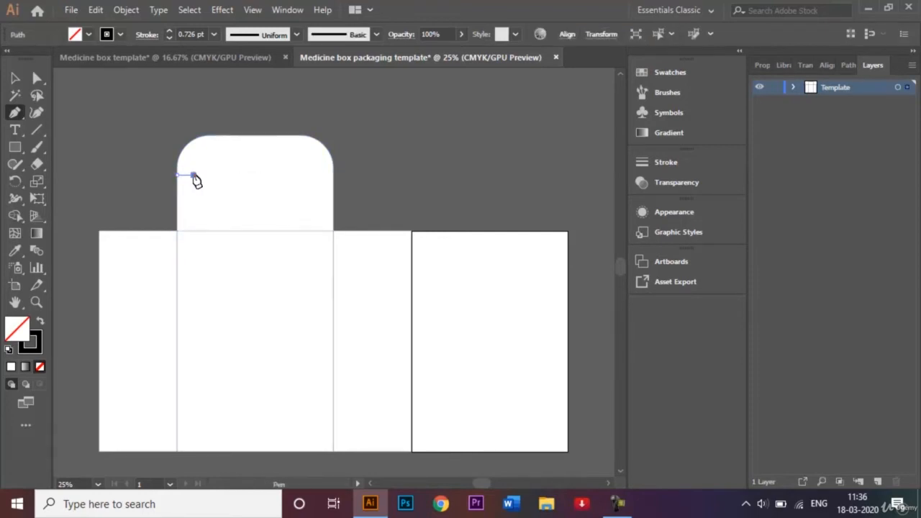
{"action": "left_click", "coordinate": [193, 175]}
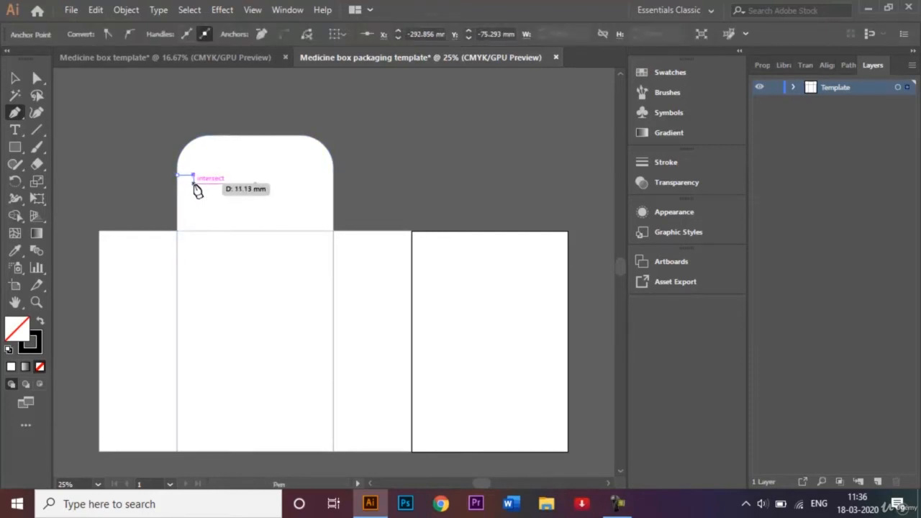
{"action": "left_click", "coordinate": [193, 181]}
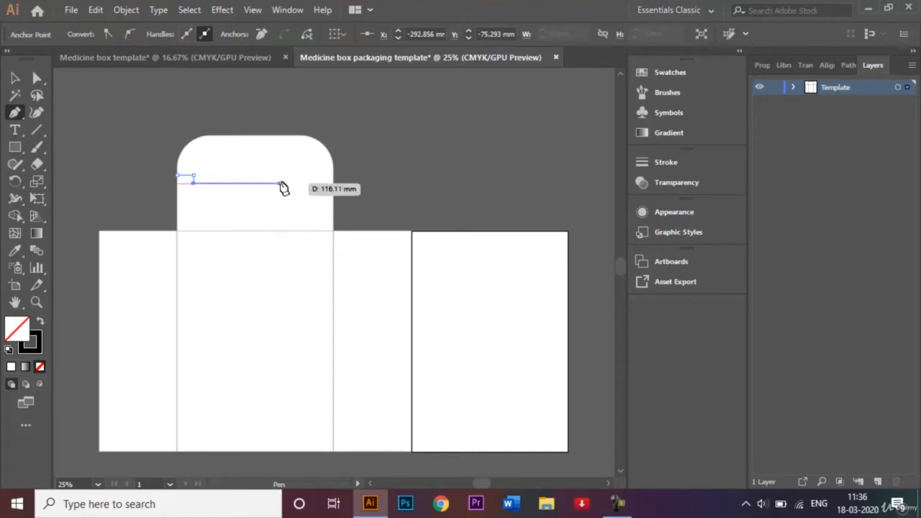
{"action": "left_click", "coordinate": [320, 181]}
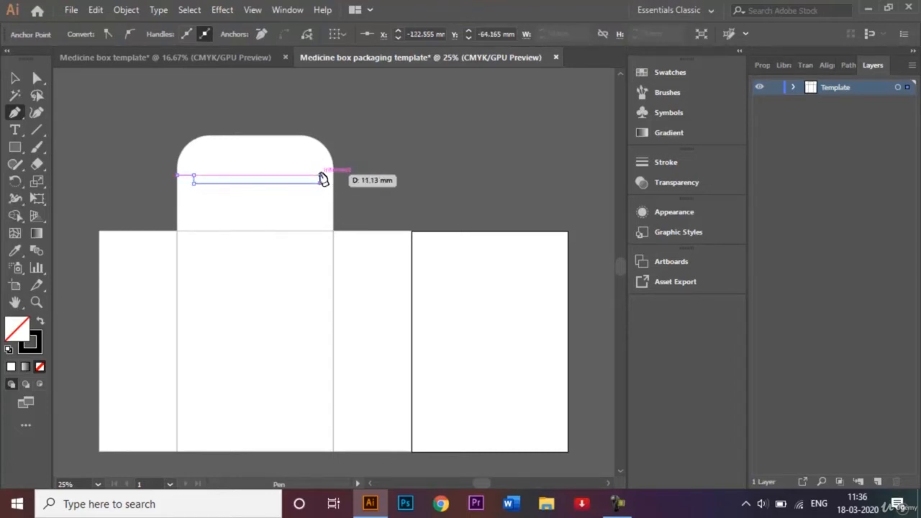
{"action": "key", "text": "Escape"}
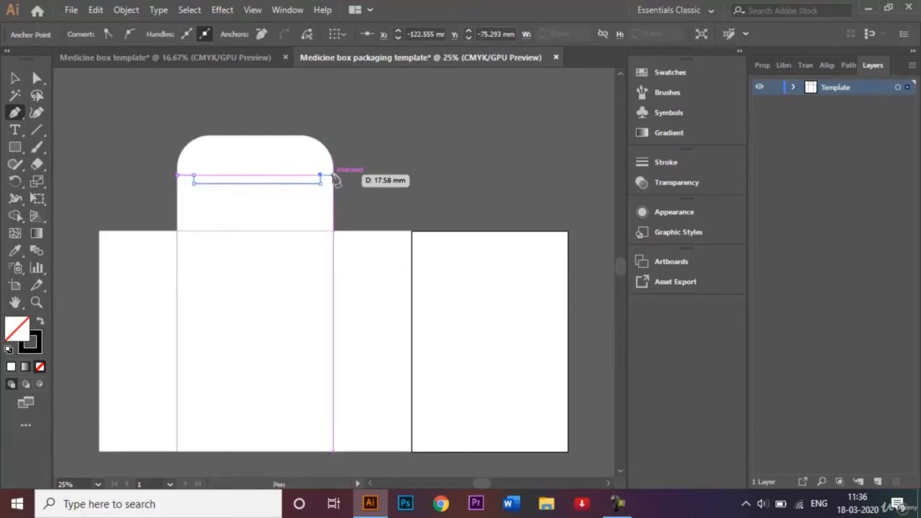
{"action": "left_click", "coordinate": [333, 176]}
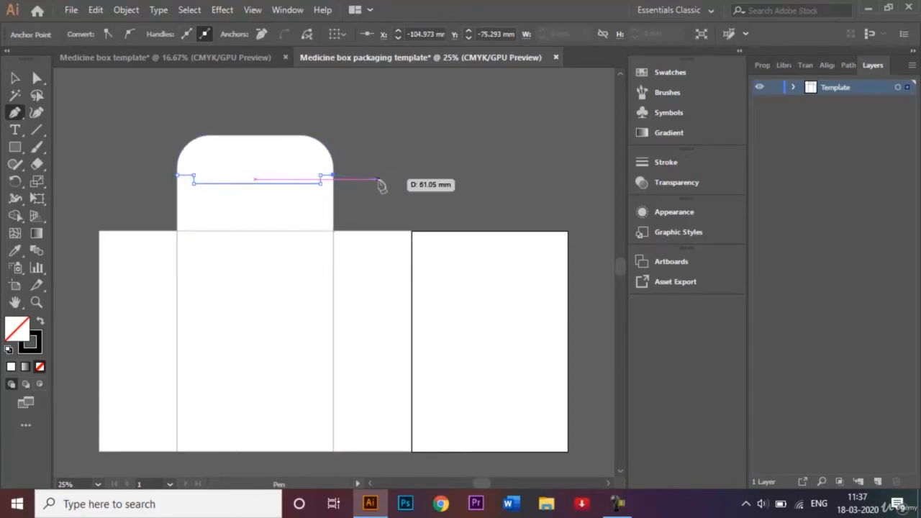
{"action": "left_click", "coordinate": [15, 77]}
{"action": "left_click", "coordinate": [81, 108]}
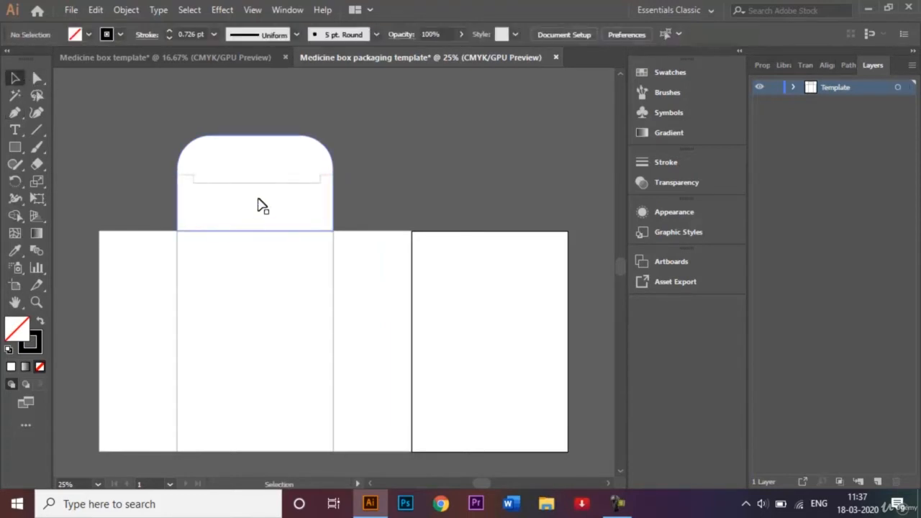
Step: Check the reference design's flaps again, and select the upper flap together with its stepped fold line in the packaging template
{"action": "left_click", "coordinate": [152, 60]}
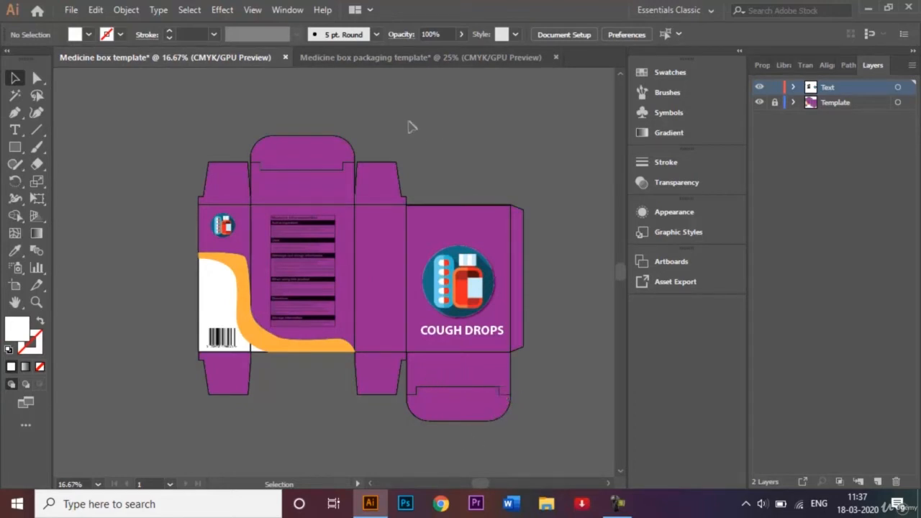
{"action": "left_click", "coordinate": [369, 64]}
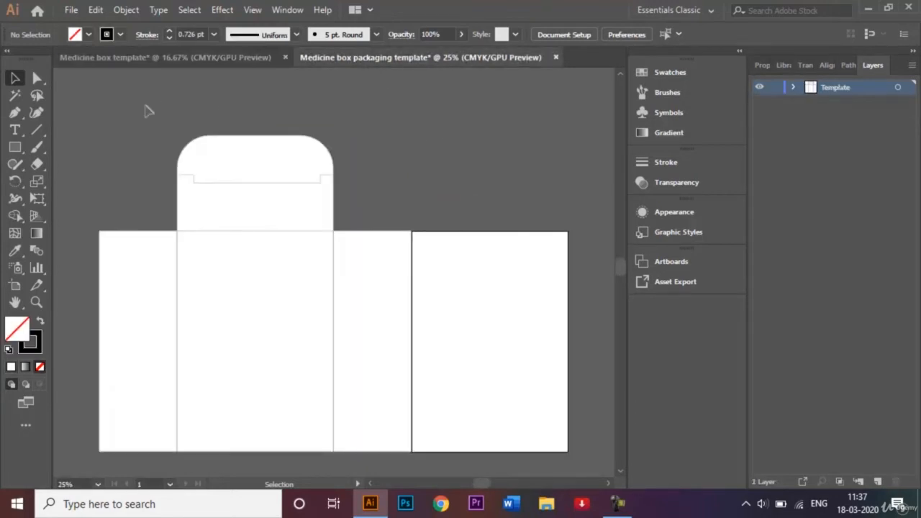
{"action": "left_click_drag", "start_coordinate": [141, 109], "coordinate": [351, 214]}
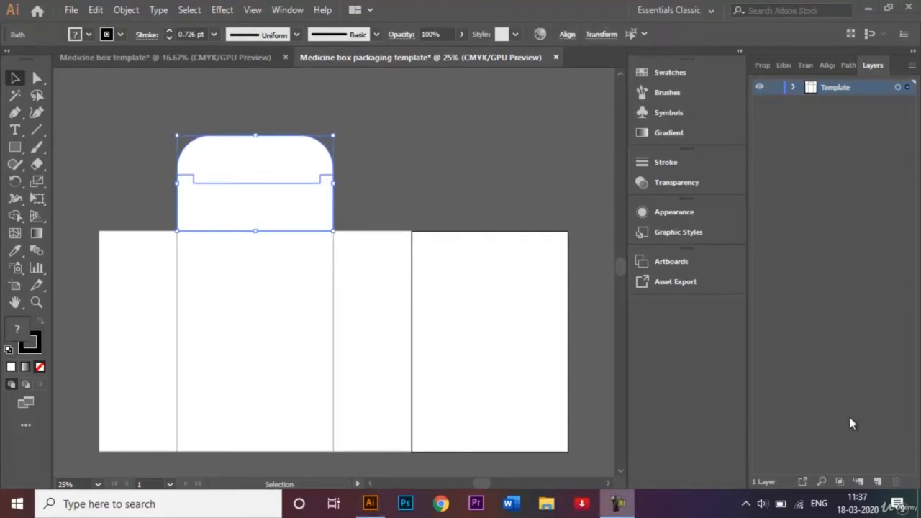
{"action": "left_click", "coordinate": [617, 503]}
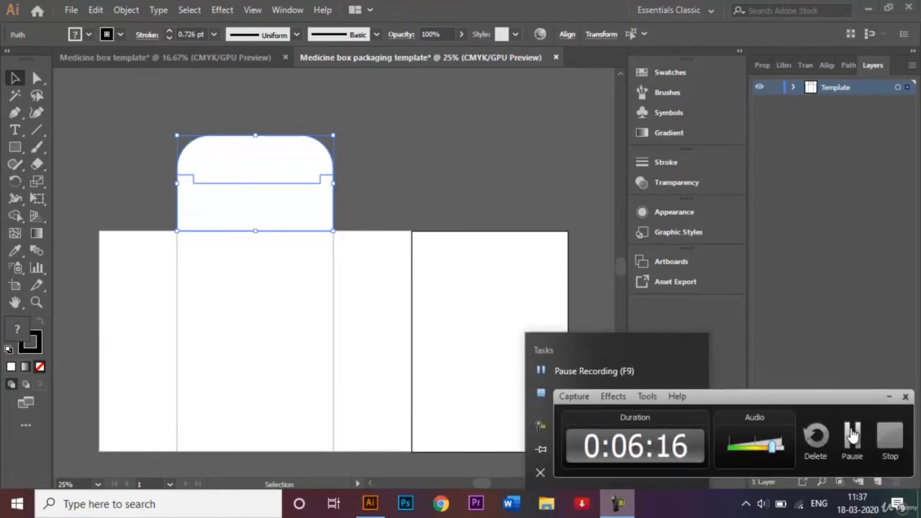
{"action": "left_click", "coordinate": [851, 434]}
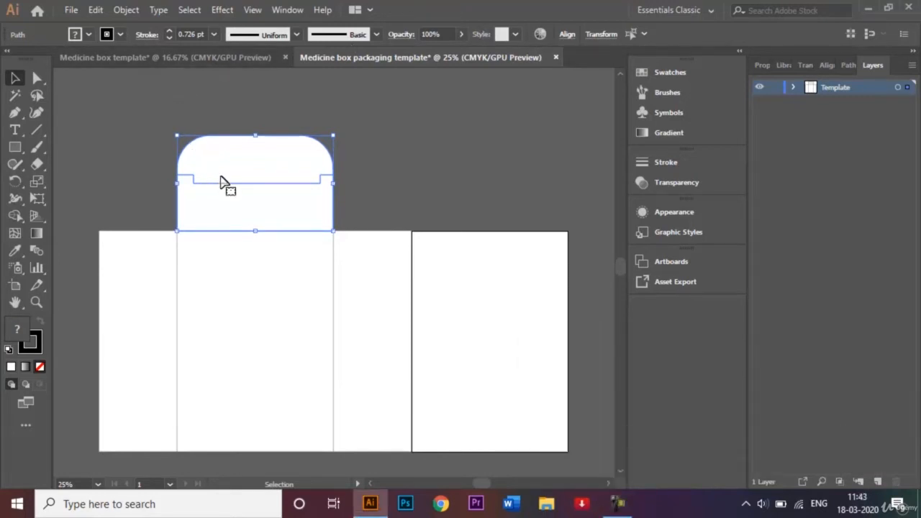
Step: Try to reflect the upper flap and its fold line across the horizontal axis without copying, and undo the reflection
{"action": "right_click", "coordinate": [249, 194]}
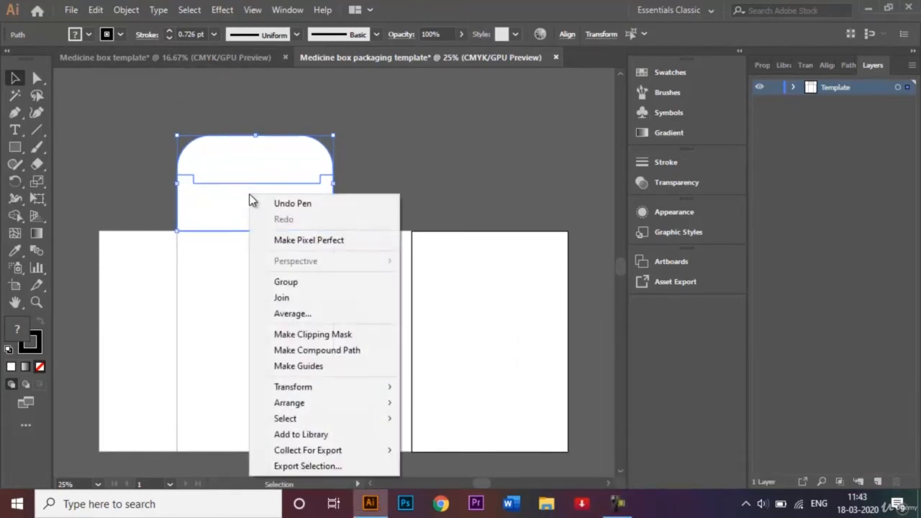
{"action": "mouse_move", "coordinate": [369, 388]}
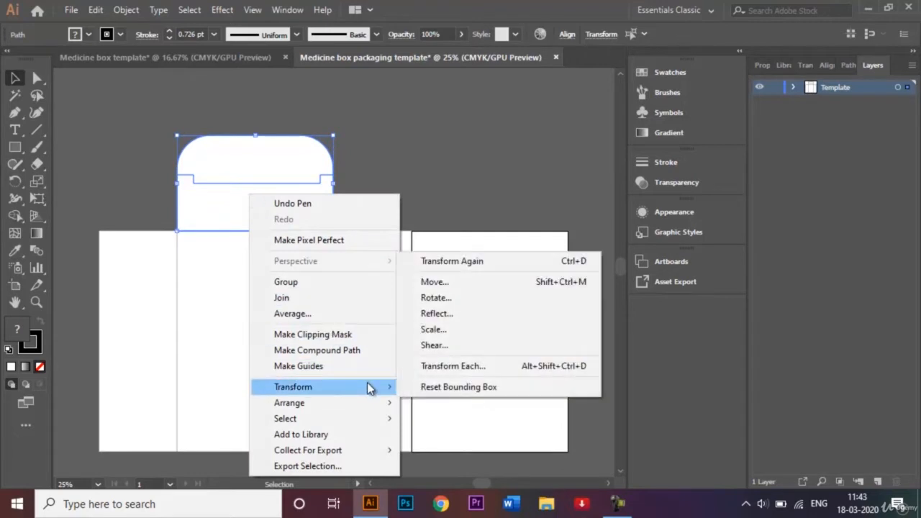
{"action": "left_click", "coordinate": [496, 314]}
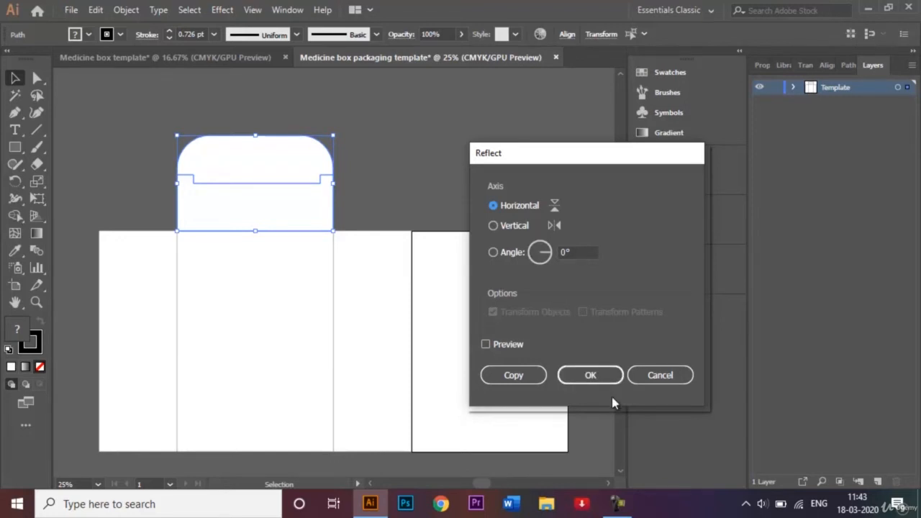
{"action": "left_click", "coordinate": [592, 375]}
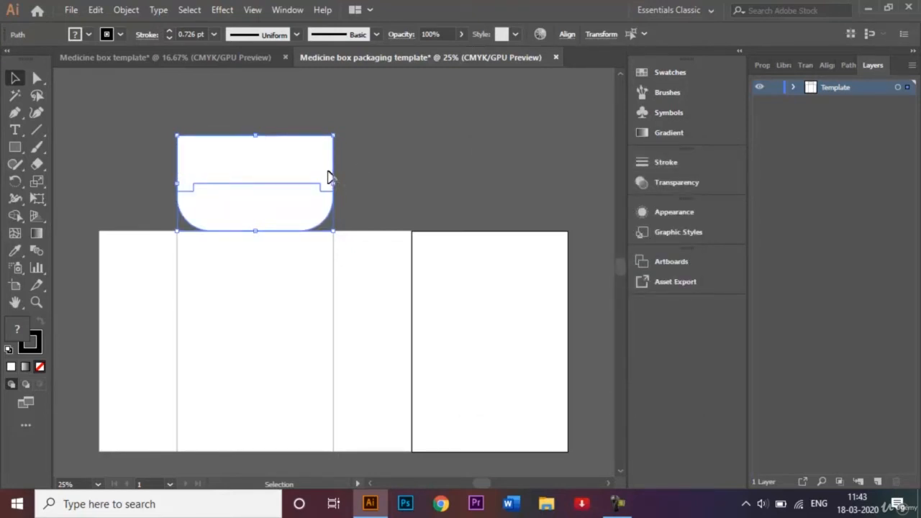
{"action": "key", "text": "ctrl+z"}
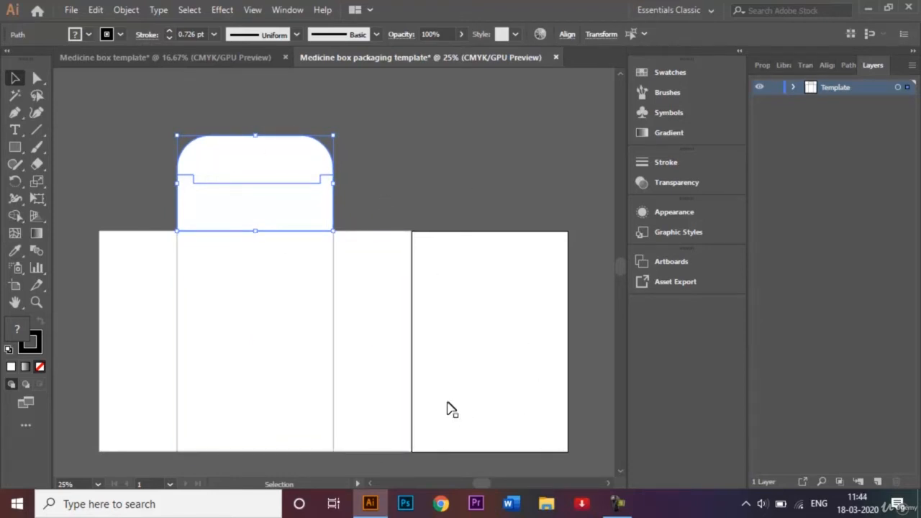
Step: Create a copy of the upper flap and its stepped fold line reflected across the horizontal axis
{"action": "right_click", "coordinate": [263, 208]}
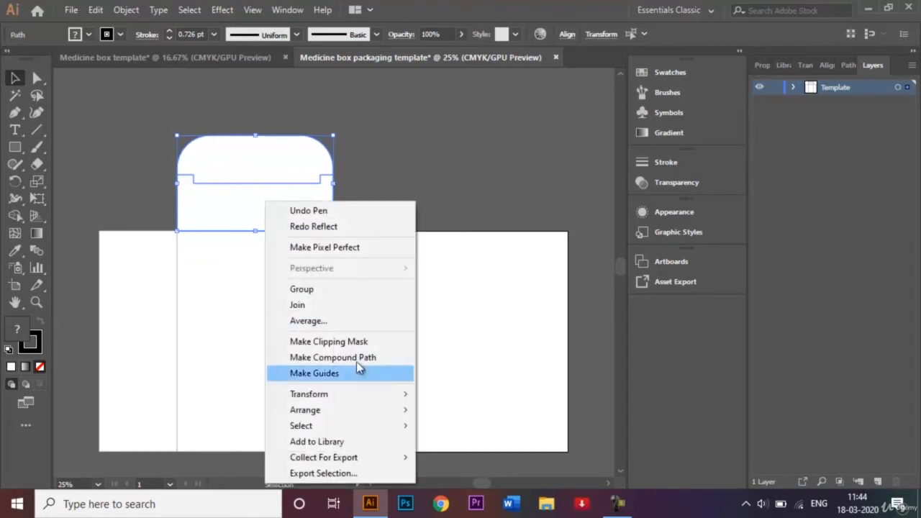
{"action": "mouse_move", "coordinate": [391, 403]}
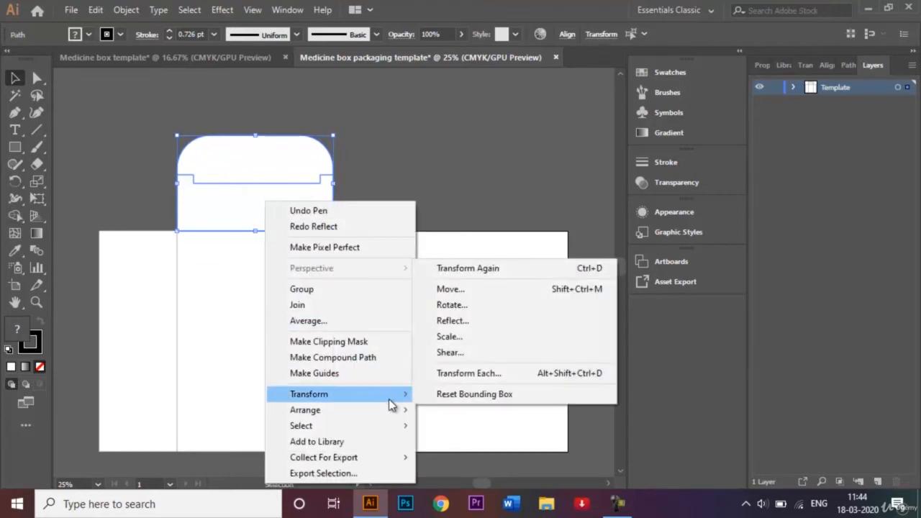
{"action": "left_click", "coordinate": [499, 321]}
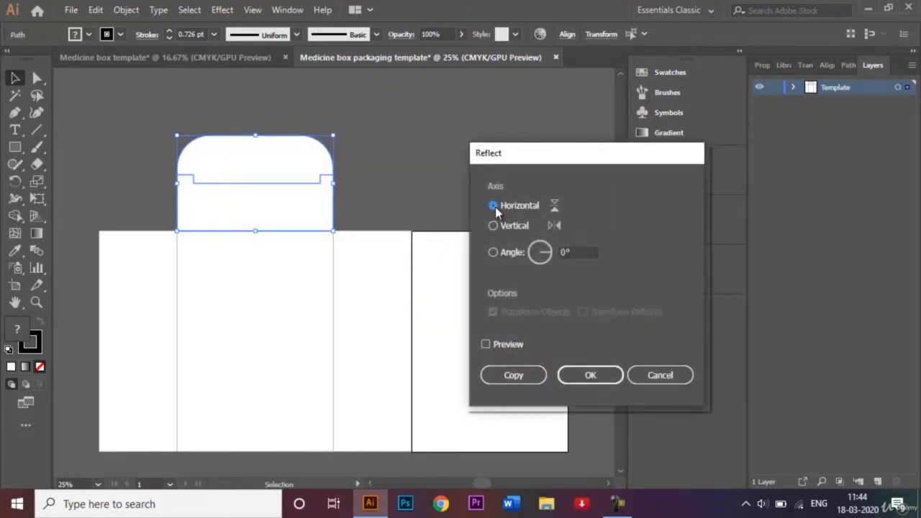
{"action": "left_click", "coordinate": [531, 380]}
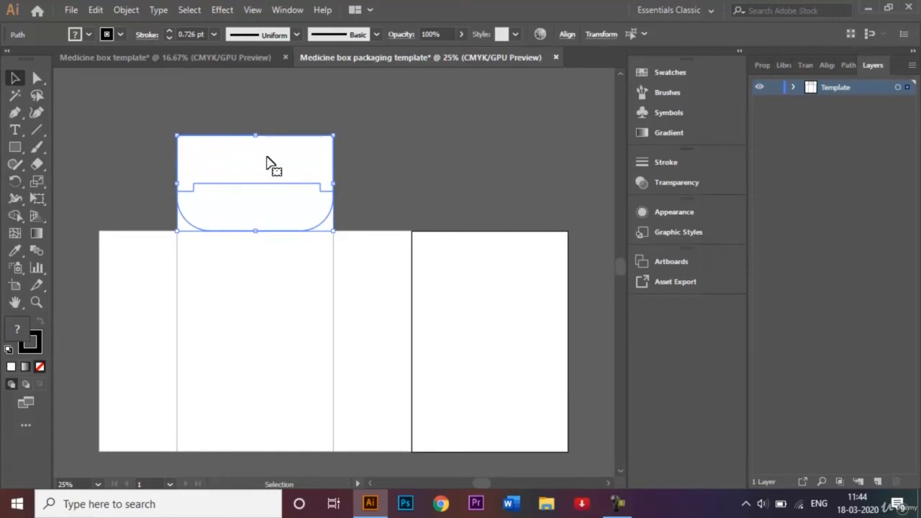
Step: Move the reflected flap copy below the rightmost panel so its straight edge meets the panel's lower edge
{"action": "scroll", "coordinate": [622, 475], "scroll_direction": "down", "scroll_amount": 2}
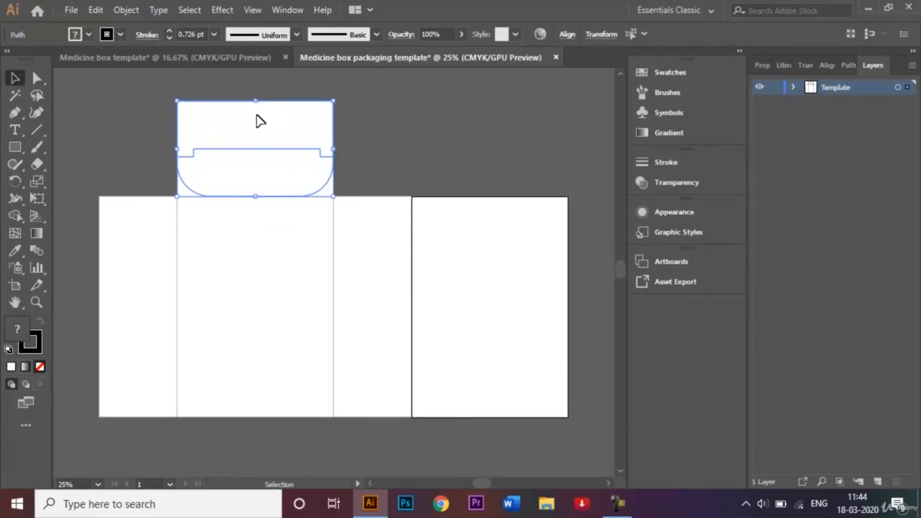
{"action": "left_click_drag", "start_coordinate": [259, 120], "coordinate": [493, 438]}
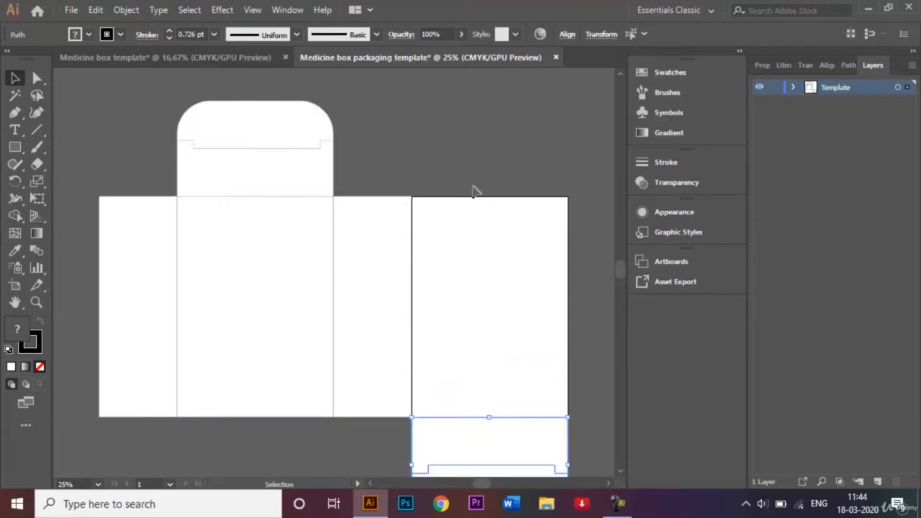
{"action": "left_click", "coordinate": [451, 135]}
{"action": "key", "text": "ctrl+minus"}
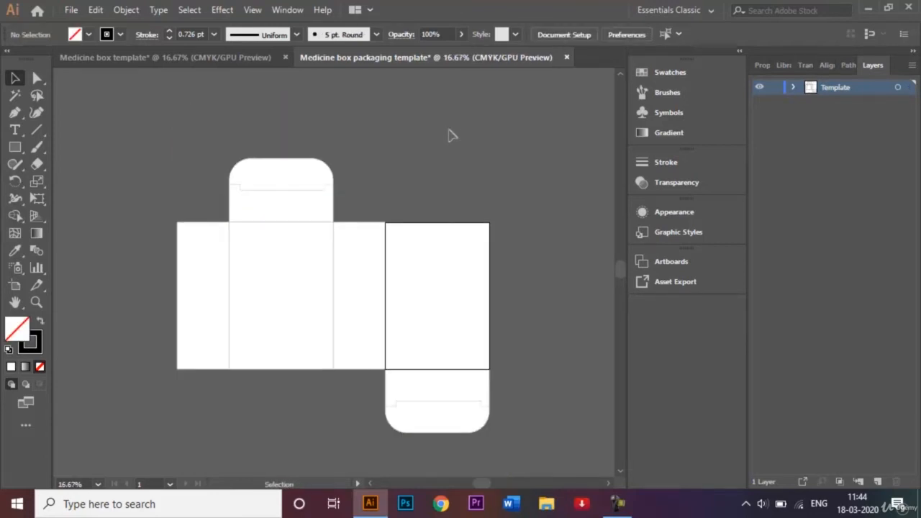
Step: Following the reference design, draw a thin rectangle along the upper edge of the leftmost panel and fill it with white
{"action": "left_click", "coordinate": [209, 56]}
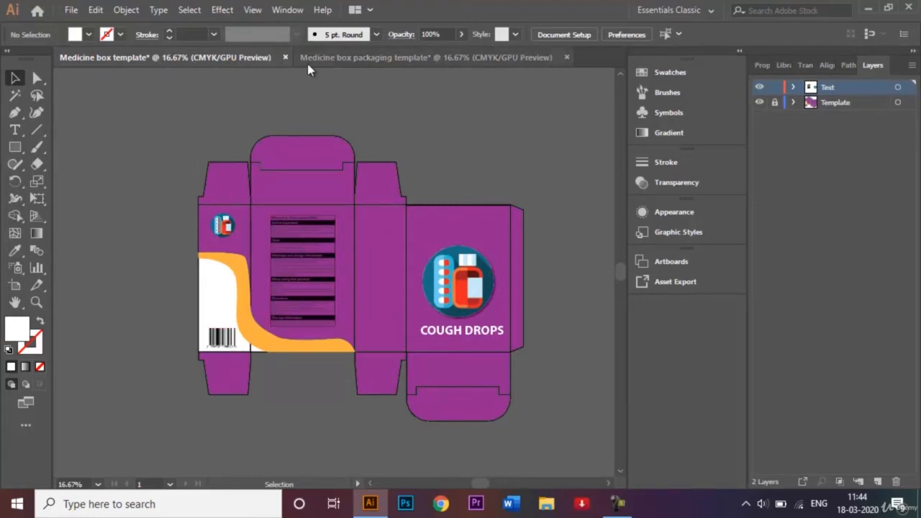
{"action": "left_click", "coordinate": [327, 65]}
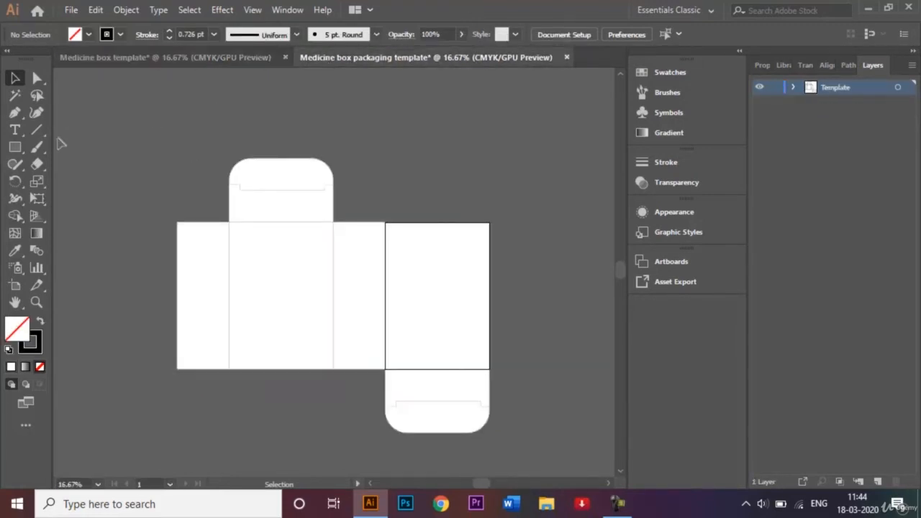
{"action": "left_click", "coordinate": [15, 148]}
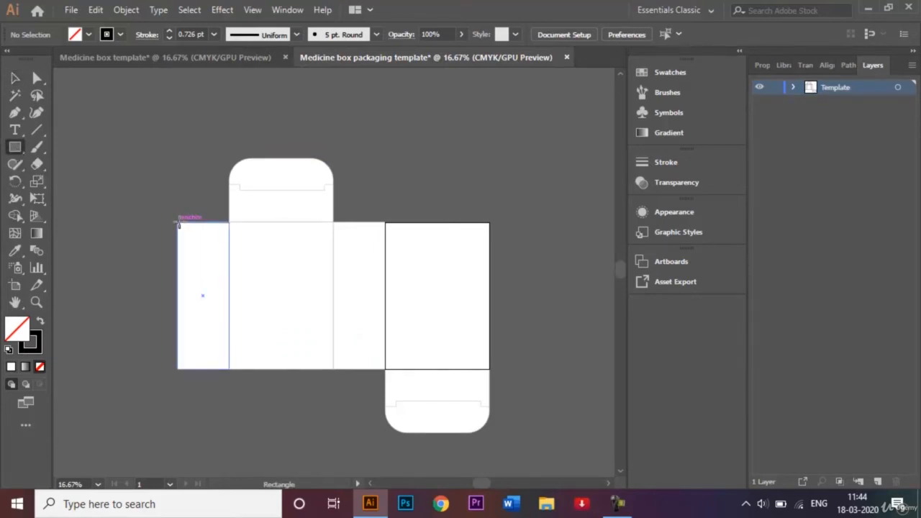
{"action": "left_click_drag", "start_coordinate": [177, 223], "coordinate": [232, 214]}
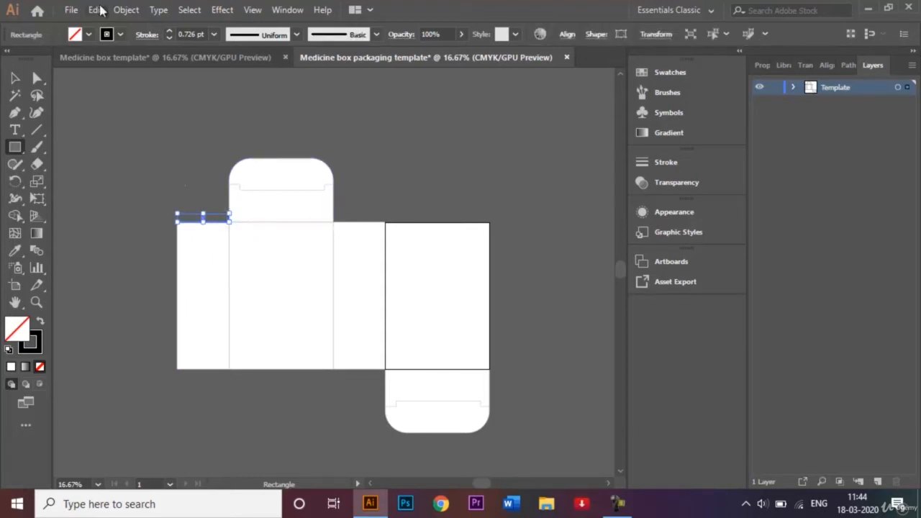
{"action": "left_click", "coordinate": [89, 35]}
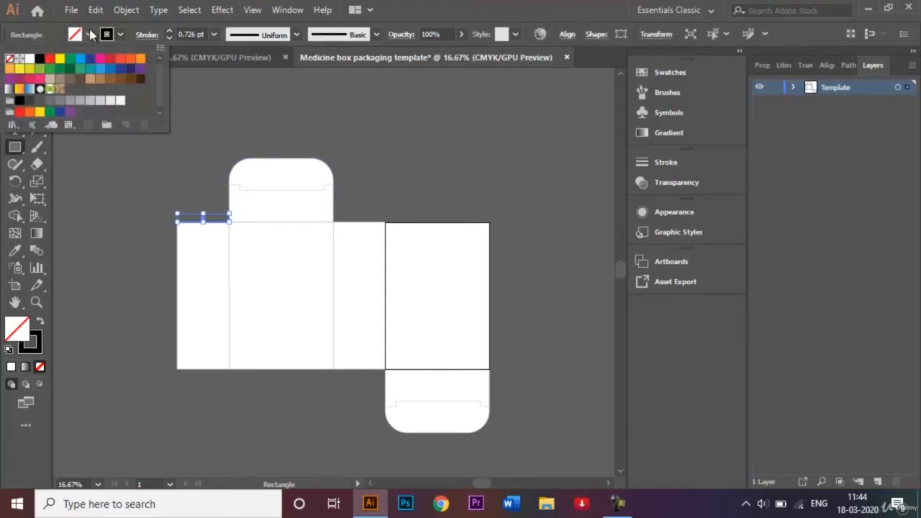
{"action": "left_click", "coordinate": [29, 58]}
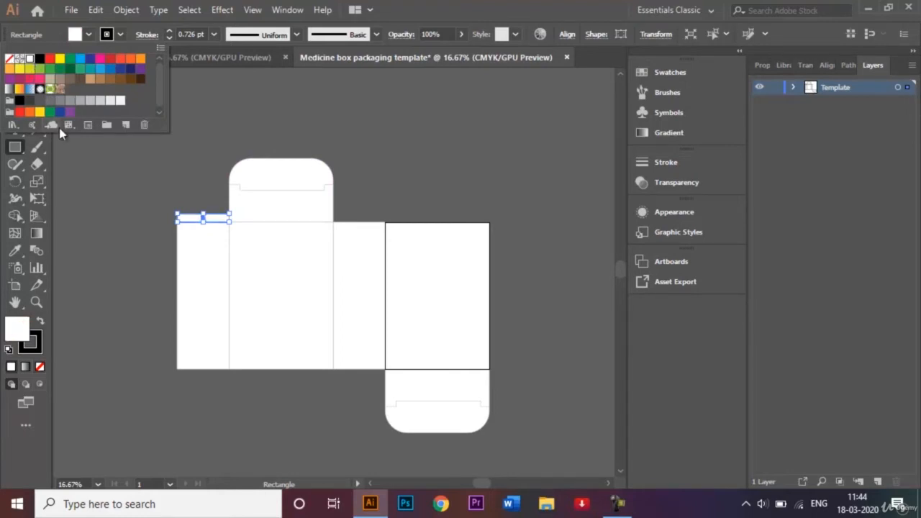
{"action": "left_click", "coordinate": [59, 144]}
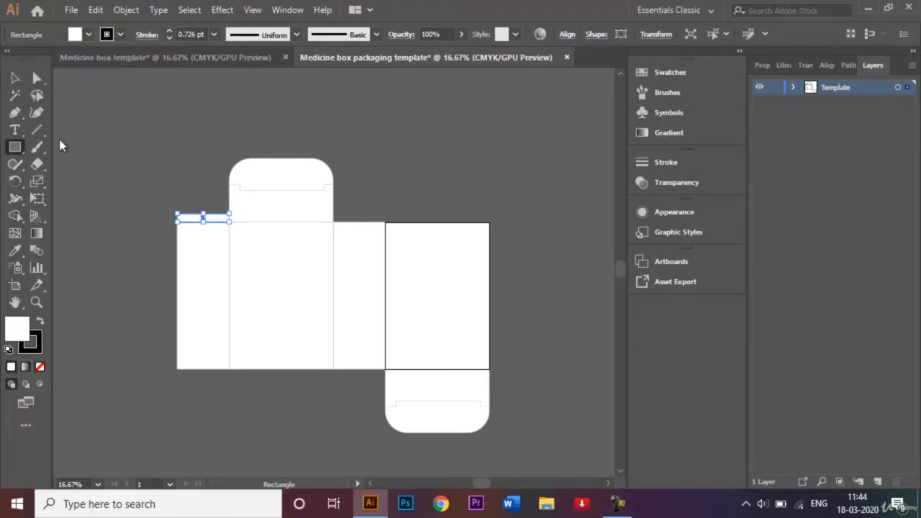
Step: Reduce the thin white strip above the leftmost panel to about half its height, keeping its lower edge on the panel
{"action": "left_click", "coordinate": [14, 77]}
{"action": "key", "text": "ctrl+plus"}
{"action": "key", "text": "ctrl+plus"}
{"action": "key", "text": "ctrl+plus"}
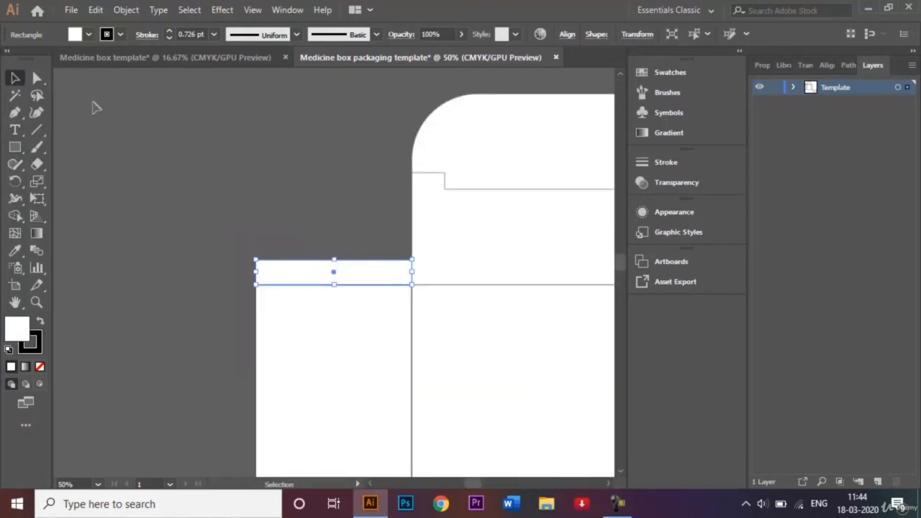
{"action": "mouse_move", "coordinate": [319, 281]}
{"action": "left_mouse_down"}
{"action": "mouse_move", "coordinate": [314, 273]}
{"action": "mouse_move", "coordinate": [318, 280]}
{"action": "left_mouse_up"}
{"action": "left_click", "coordinate": [300, 232]}
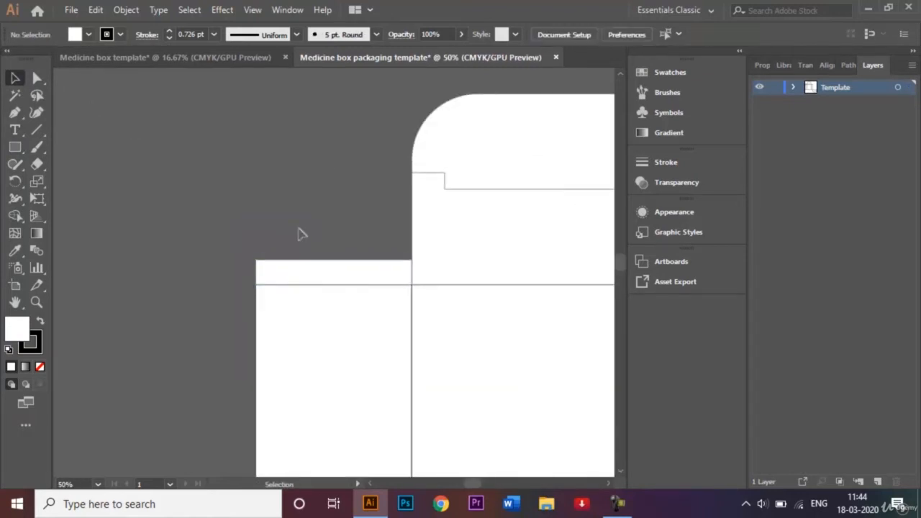
{"action": "left_click", "coordinate": [336, 266]}
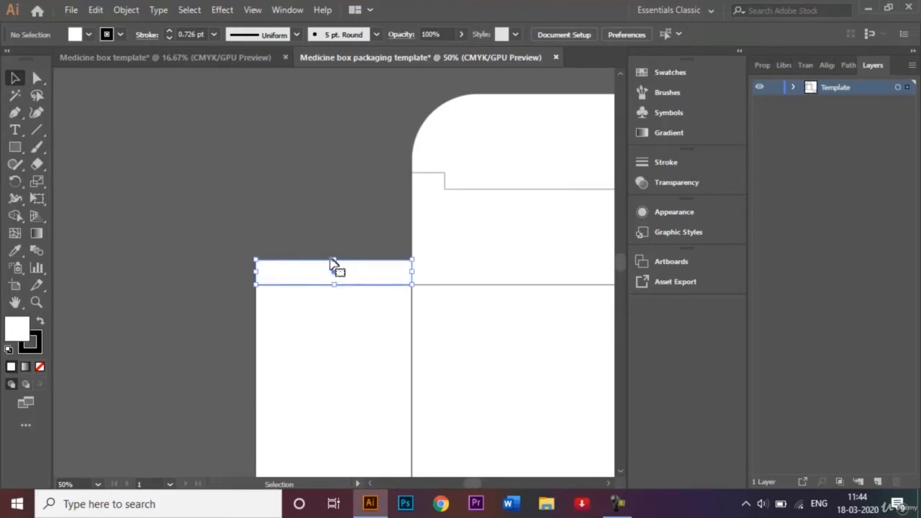
{"action": "right_click", "coordinate": [334, 262]}
{"action": "left_click", "coordinate": [321, 254]}
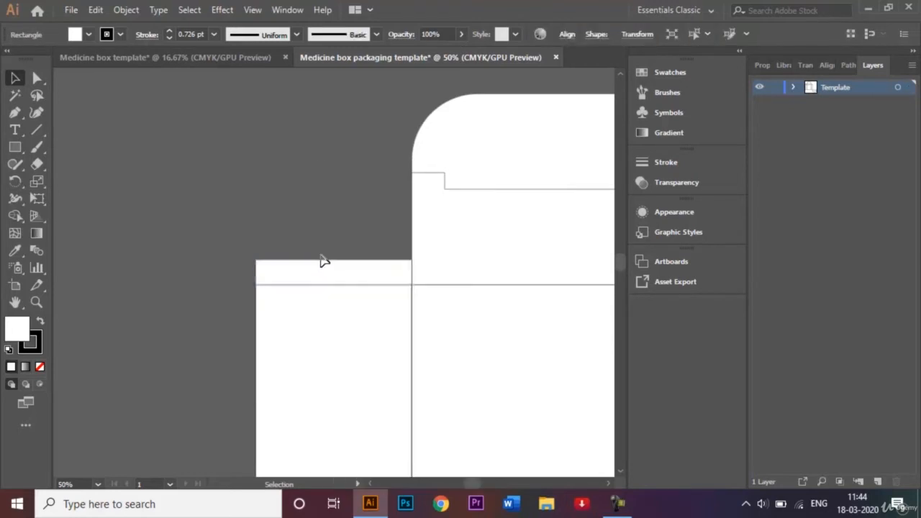
{"action": "right_click", "coordinate": [334, 267]}
{"action": "left_click", "coordinate": [330, 269]}
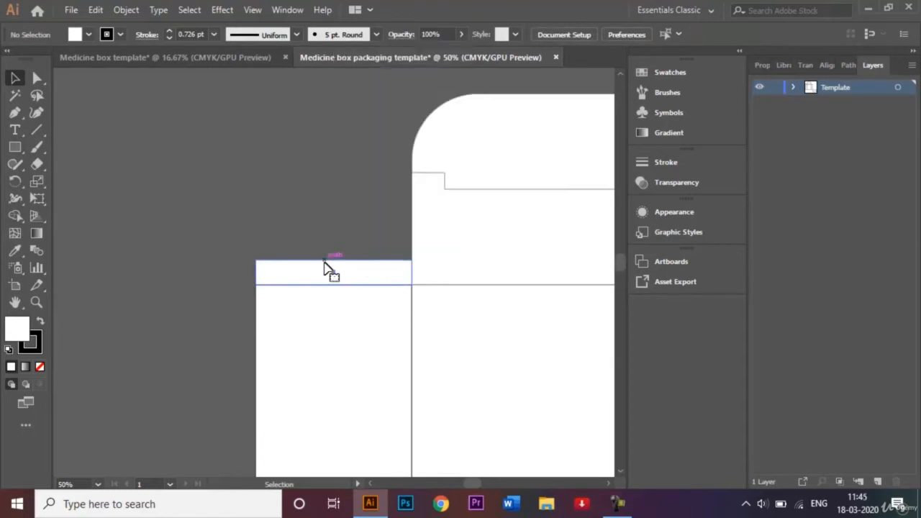
{"action": "left_click", "coordinate": [333, 265]}
{"action": "left_click_drag", "start_coordinate": [334, 262], "coordinate": [335, 273]}
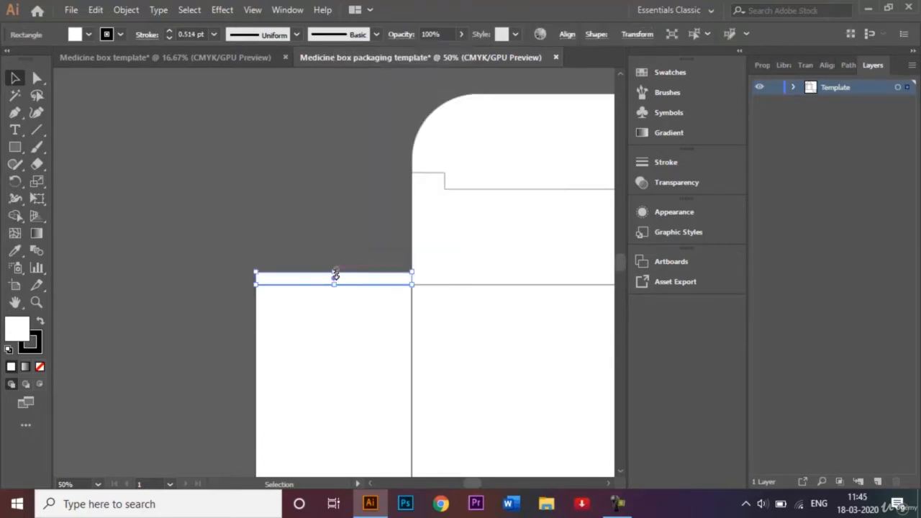
{"action": "left_click", "coordinate": [335, 228]}
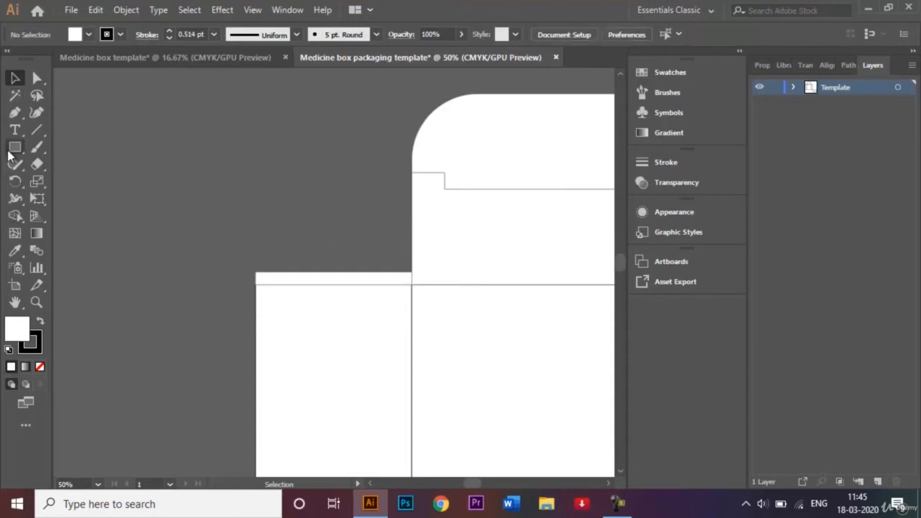
Step: Draw a white side-flap rectangle on top of the thin strip, slightly inset from its outer end and reaching the rounded flap's edge
{"action": "left_click_drag", "start_coordinate": [8, 153], "coordinate": [84, 149]}
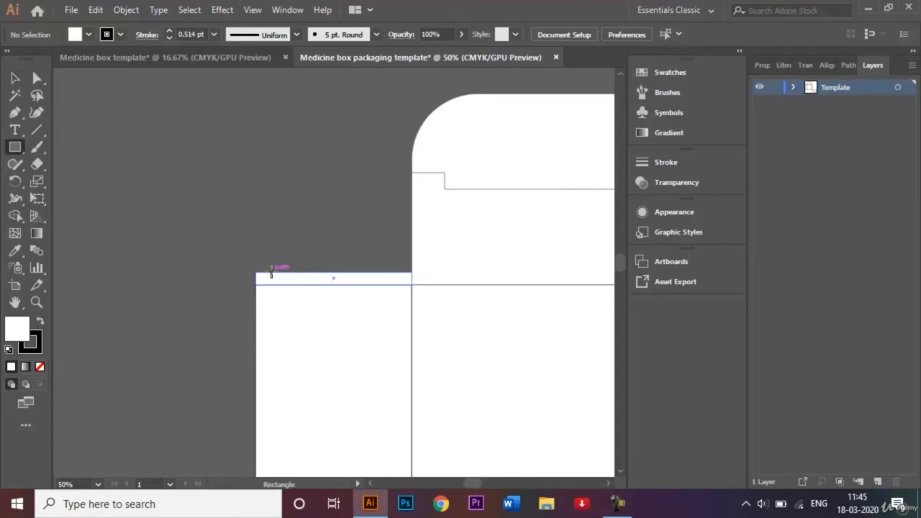
{"action": "mouse_move", "coordinate": [271, 272]}
{"action": "left_mouse_down"}
{"action": "mouse_move", "coordinate": [281, 241]}
{"action": "mouse_move", "coordinate": [412, 177]}
{"action": "left_mouse_up"}
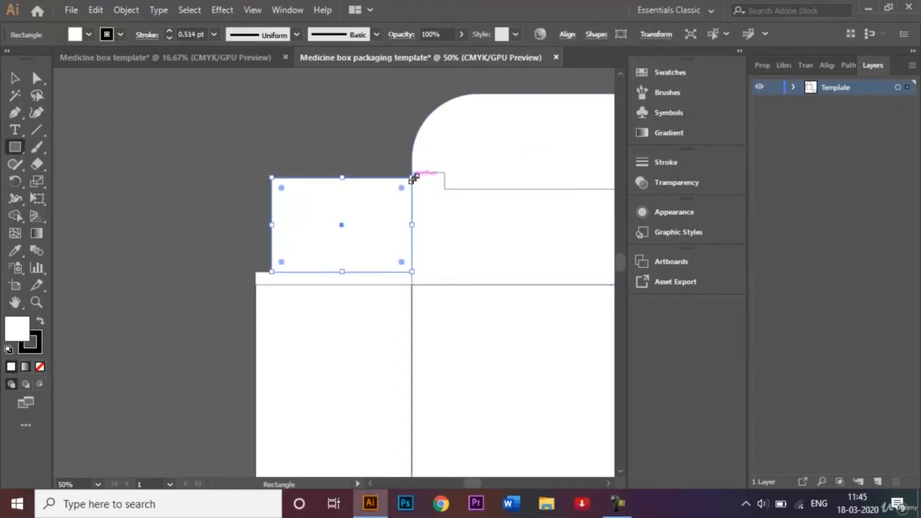
{"action": "left_click", "coordinate": [15, 77]}
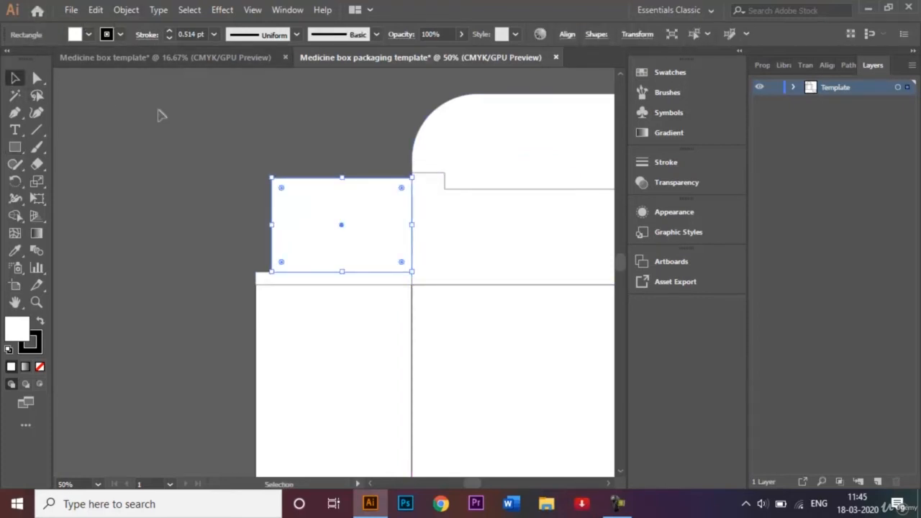
{"action": "right_click", "coordinate": [158, 110]}
{"action": "left_click", "coordinate": [142, 105]}
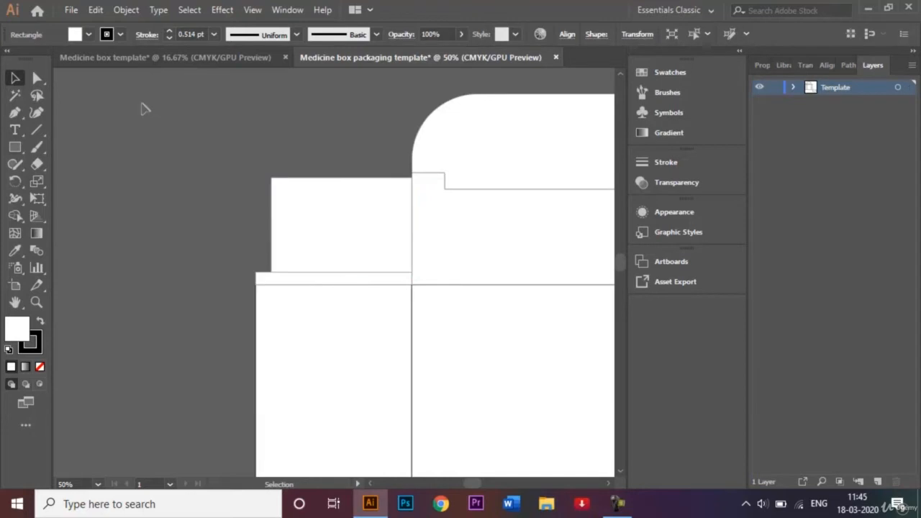
{"action": "left_click", "coordinate": [260, 282]}
{"action": "right_click", "coordinate": [203, 190]}
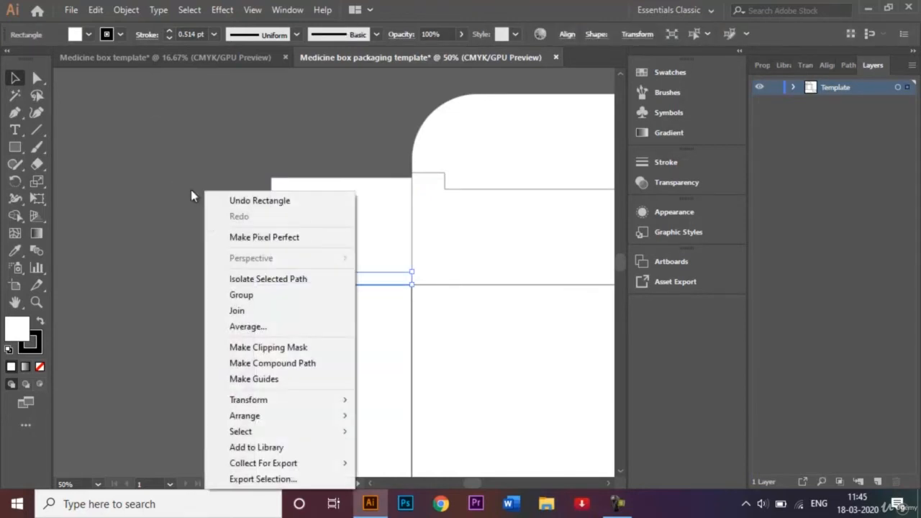
{"action": "left_click", "coordinate": [150, 173]}
Step: Shift the upper outer corner of the side-flap rectangle inward in three equal nudges to slant its outer edge
{"action": "left_click", "coordinate": [303, 196]}
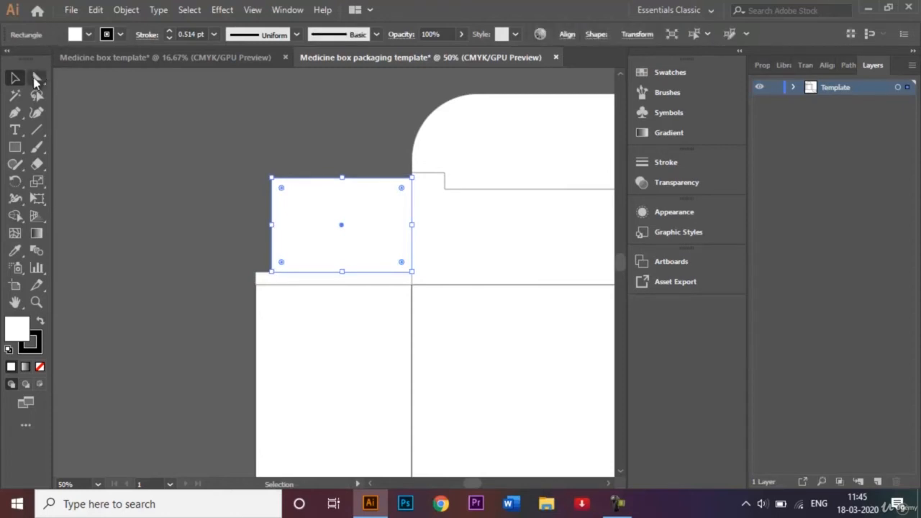
{"action": "left_click", "coordinate": [35, 81]}
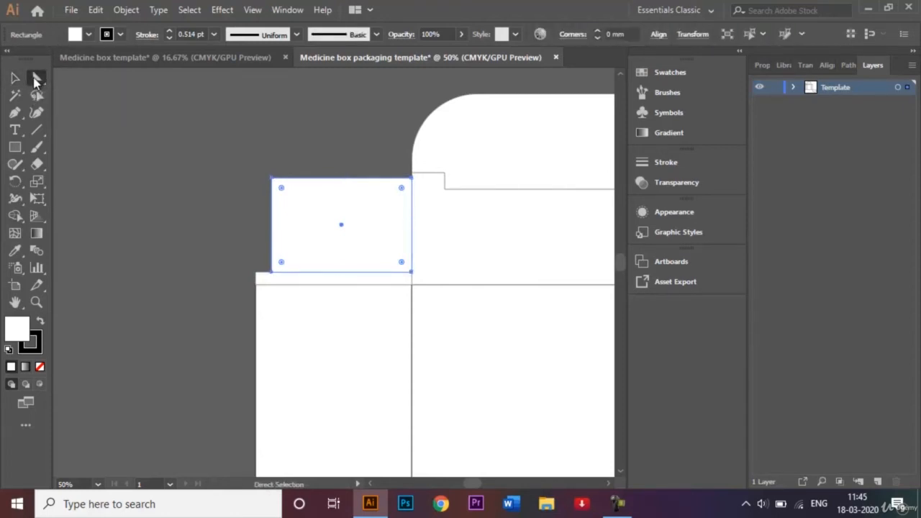
{"action": "left_click", "coordinate": [272, 179]}
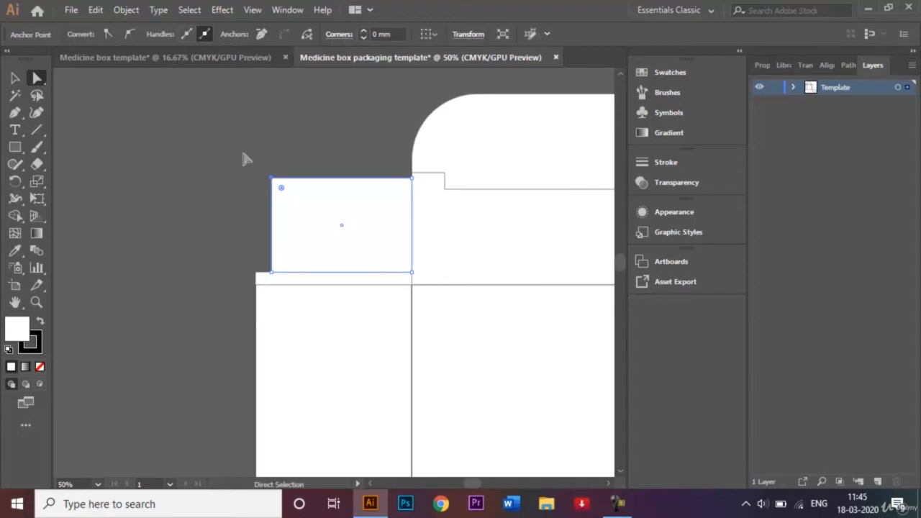
{"action": "key", "text": "Right"}
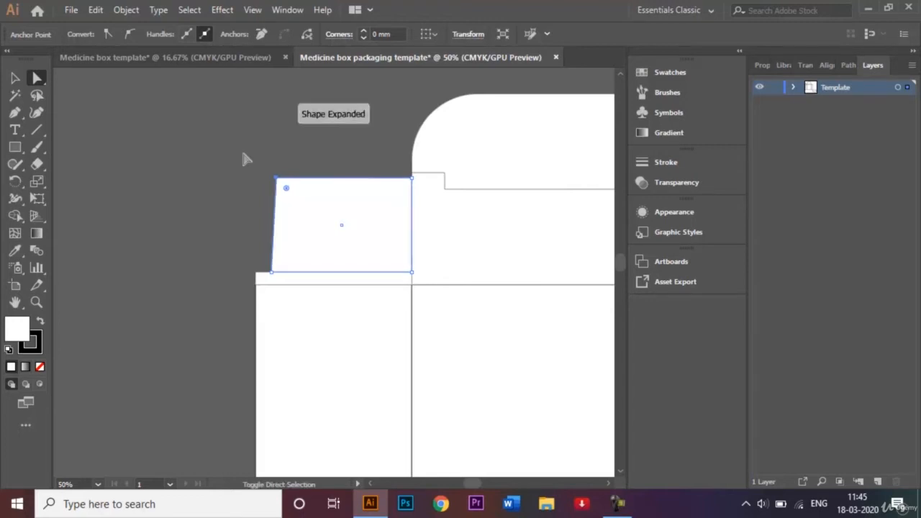
{"action": "key", "text": "Right"}
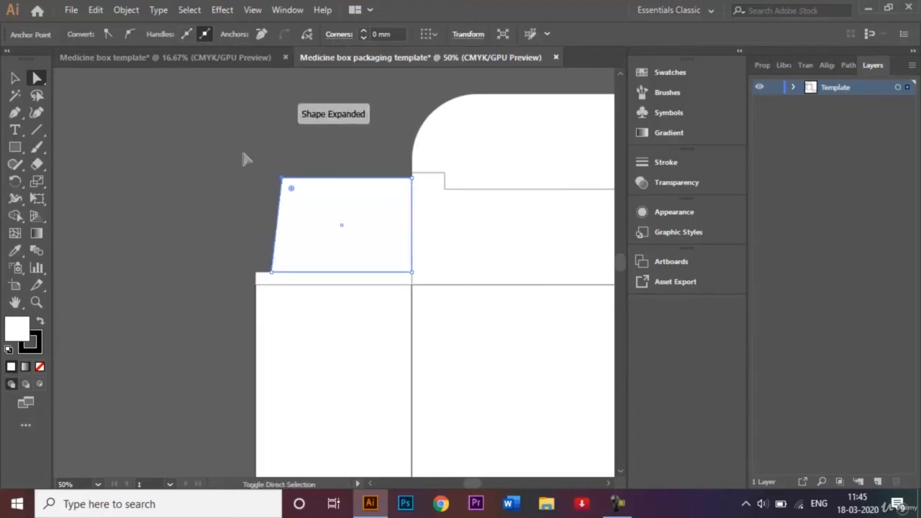
{"action": "key", "text": "Right"}
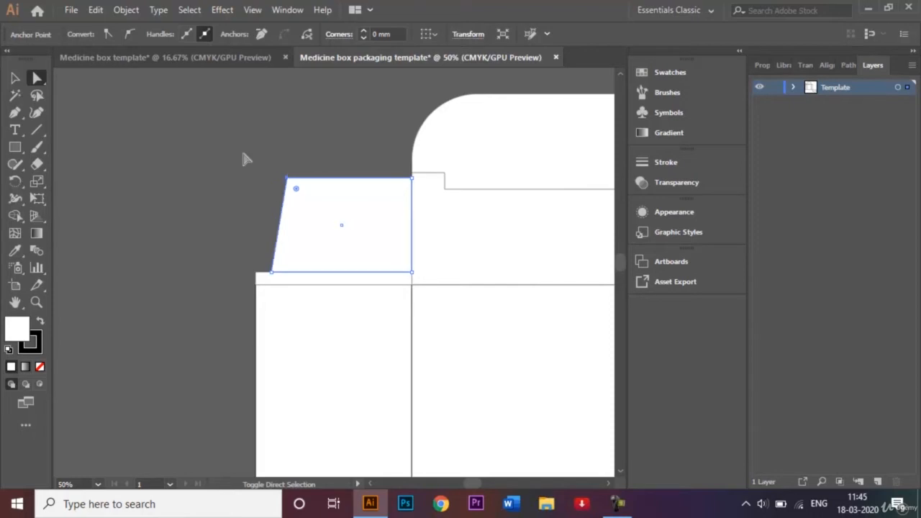
Step: Shift the side flap's upper inner corner two nudges away from the rounded flap to taper that edge
{"action": "left_click", "coordinate": [413, 178]}
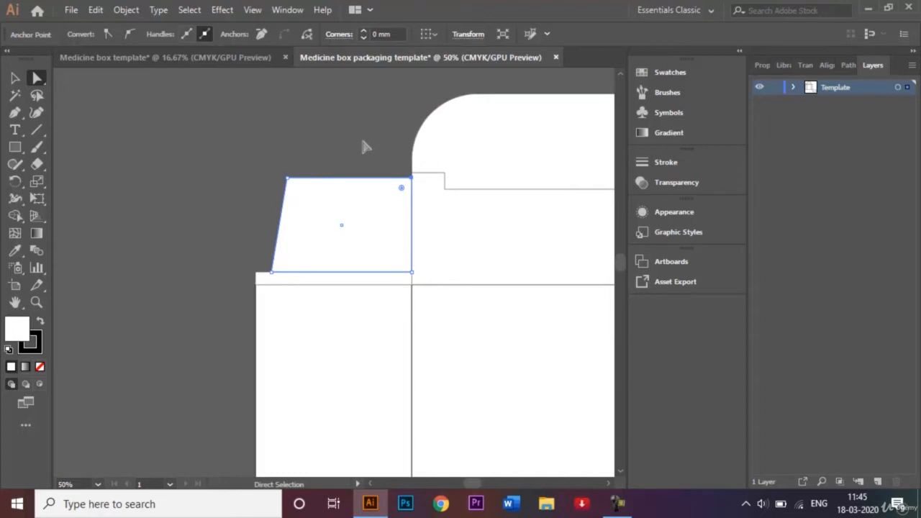
{"action": "key", "text": "shift+Left"}
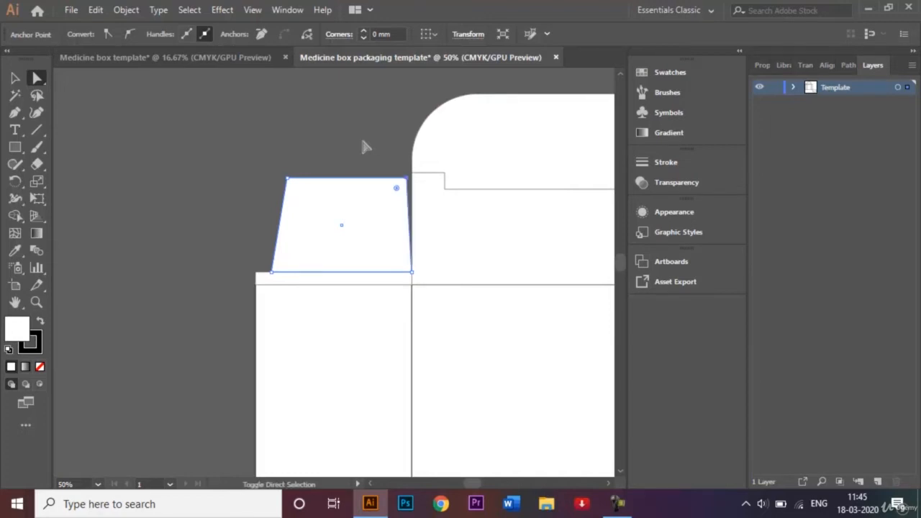
{"action": "key", "text": "shift+Left"}
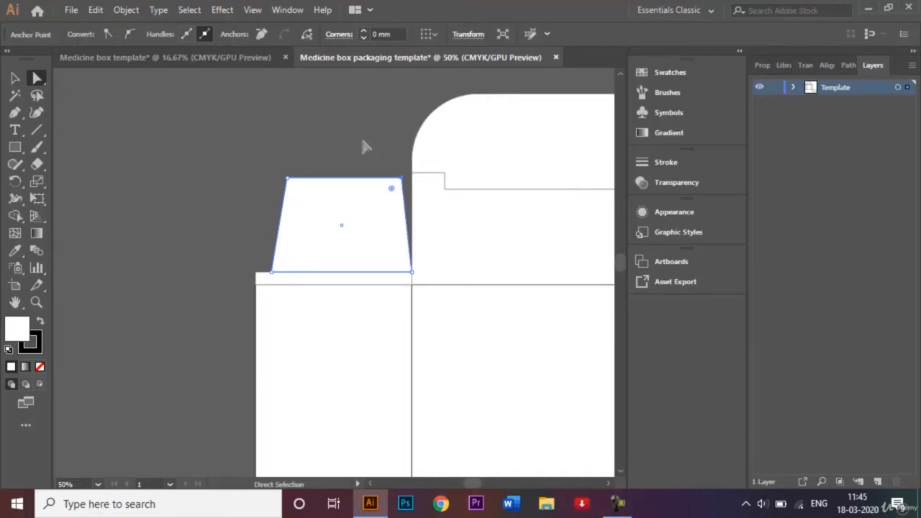
{"action": "left_click", "coordinate": [15, 78]}
{"action": "left_click", "coordinate": [179, 177]}
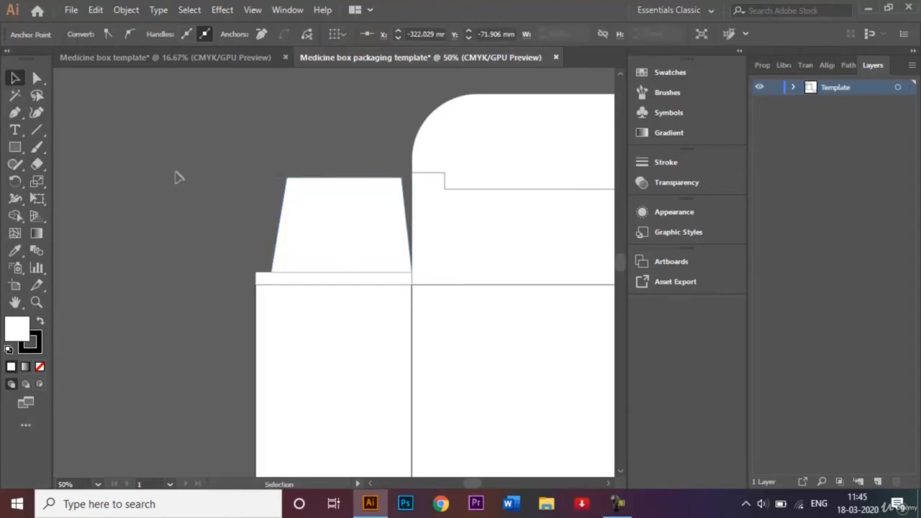
Step: Unite the tapered side flap and the thin strip beneath it into one shape
{"action": "left_click", "coordinate": [363, 234]}
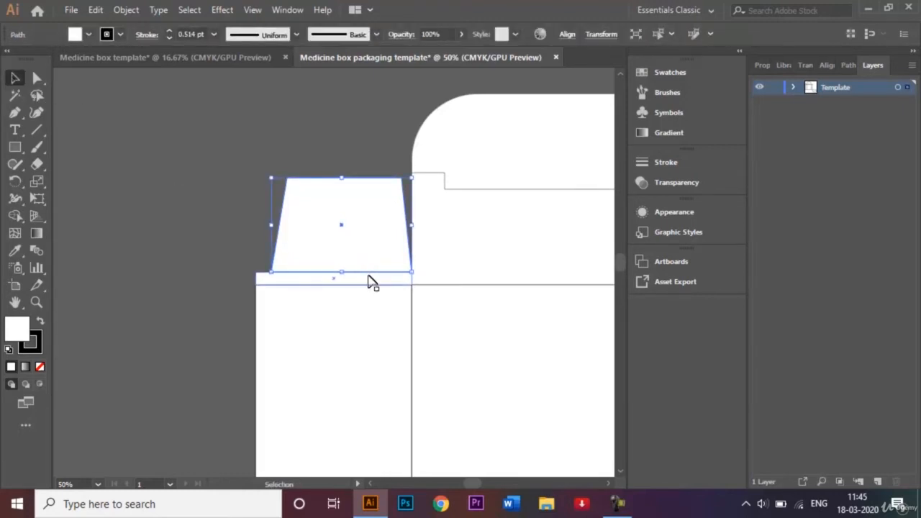
{"action": "left_click", "coordinate": [370, 281], "text": "shift"}
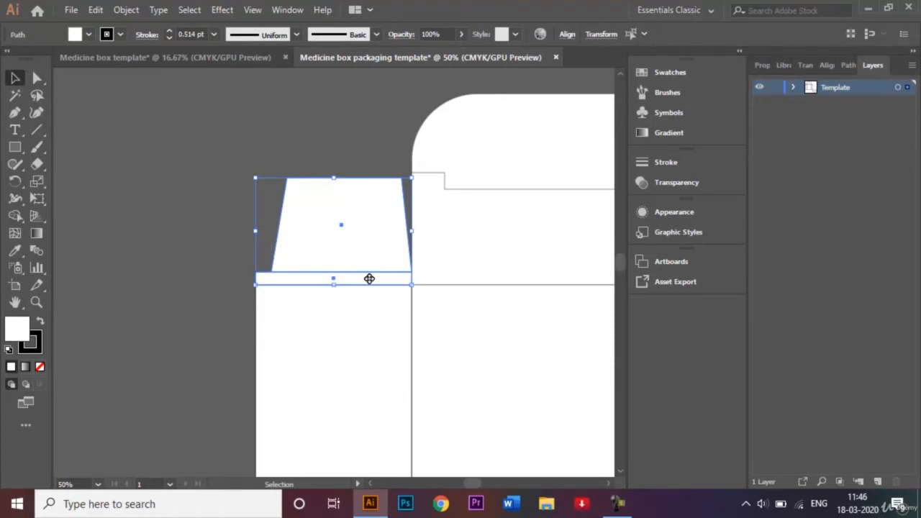
{"action": "left_click", "coordinate": [848, 65]}
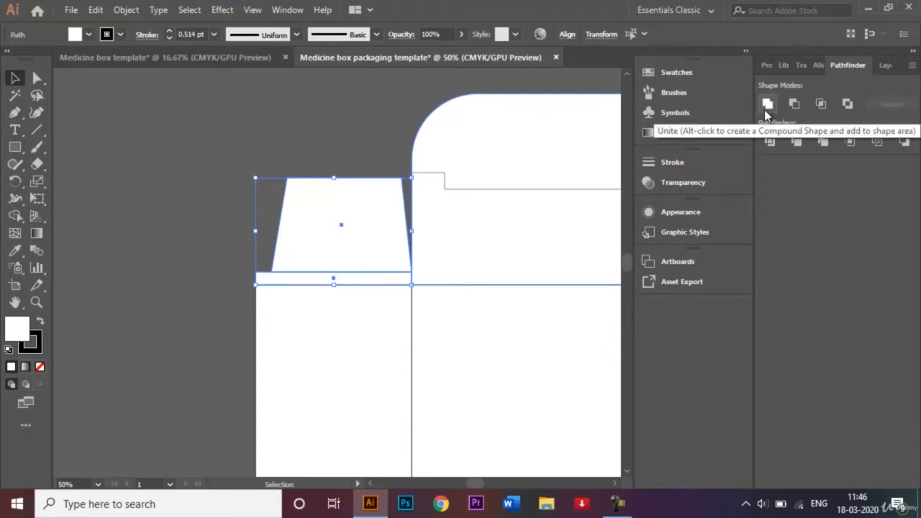
{"action": "left_click", "coordinate": [766, 104]}
{"action": "left_click", "coordinate": [247, 169]}
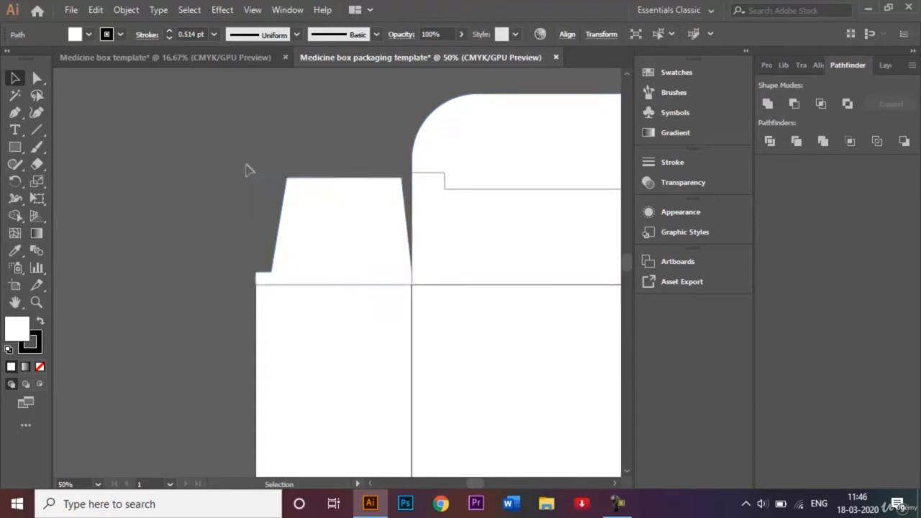
Step: Create a copy of the tapered side flap reflected across the vertical axis and place it on the upper edge of the third panel
{"action": "key", "text": "ctrl+minus"}
{"action": "key", "text": "ctrl+minus"}
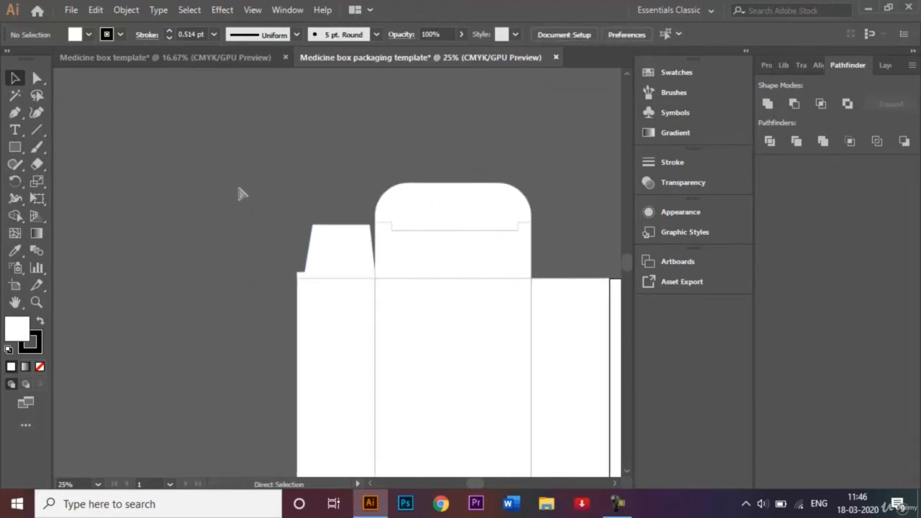
{"action": "scroll", "coordinate": [624, 473], "scroll_direction": "down", "scroll_amount": 3}
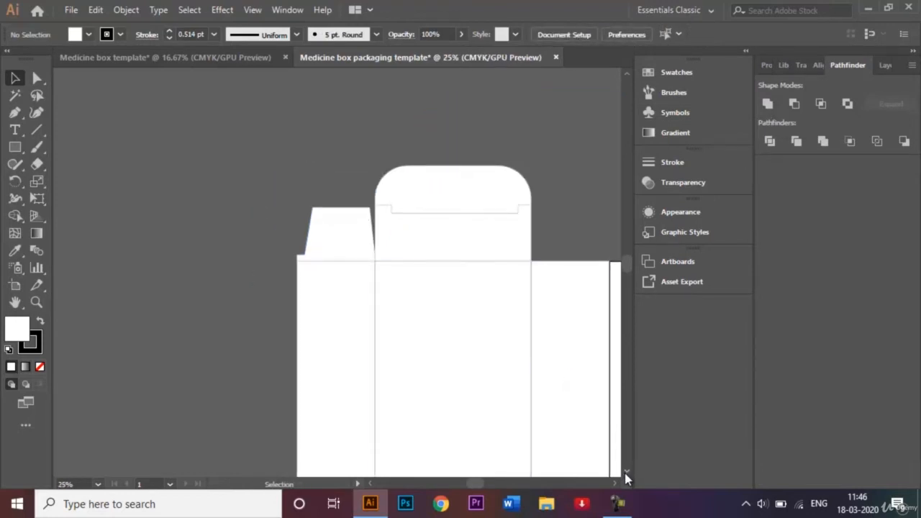
{"action": "left_click", "coordinate": [339, 206]}
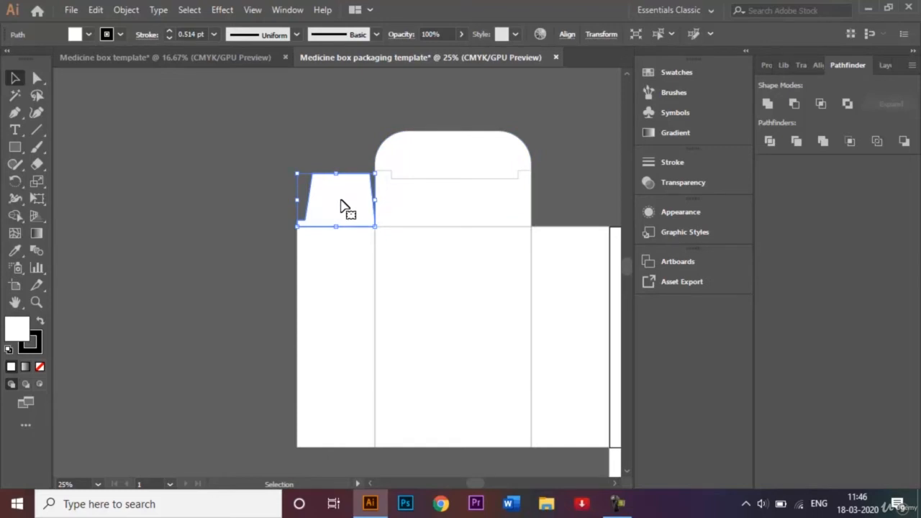
{"action": "right_click", "coordinate": [342, 203]}
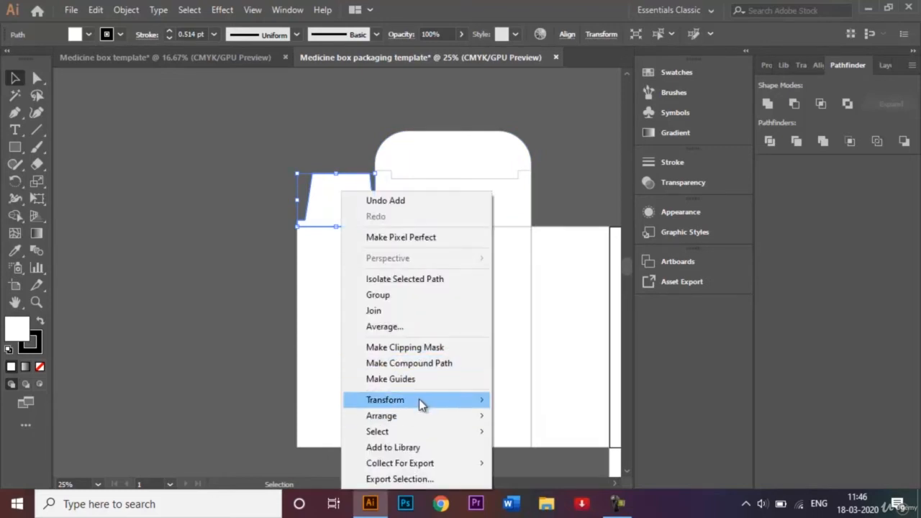
{"action": "mouse_move", "coordinate": [419, 400]}
{"action": "left_click", "coordinate": [580, 329]}
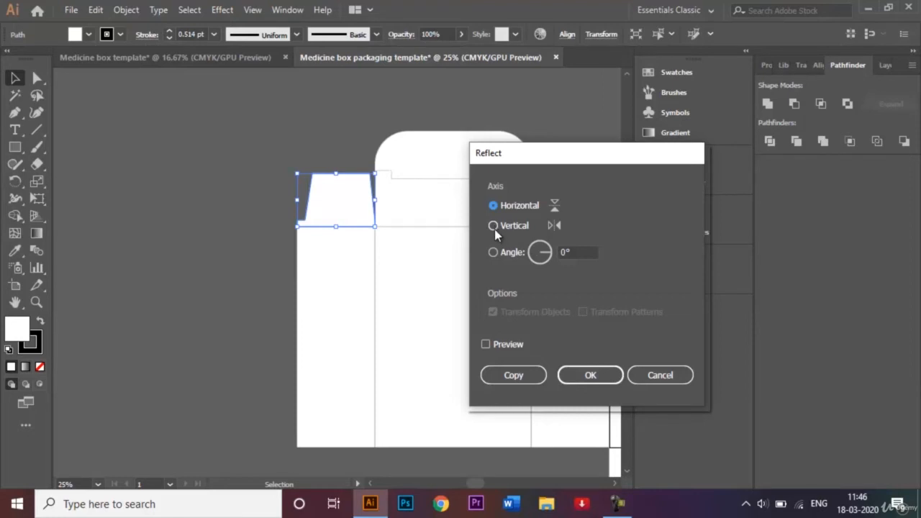
{"action": "left_click", "coordinate": [493, 226]}
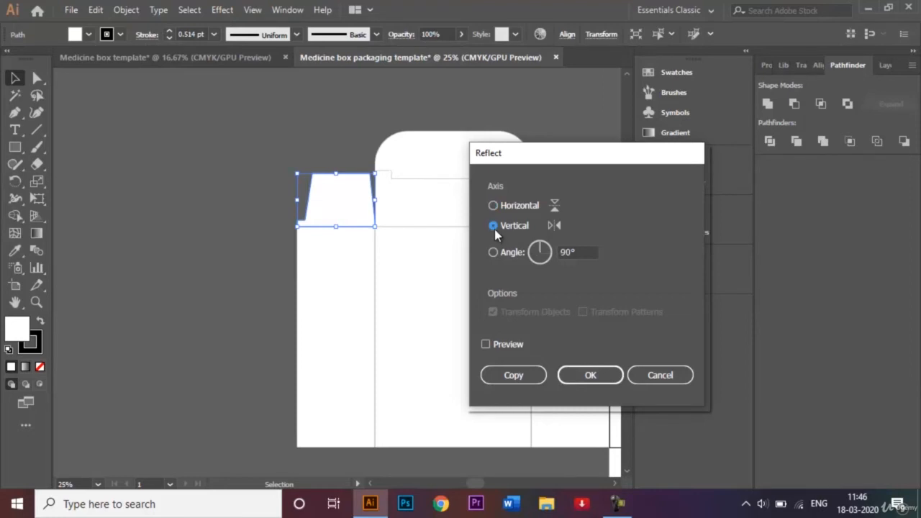
{"action": "left_click", "coordinate": [522, 381]}
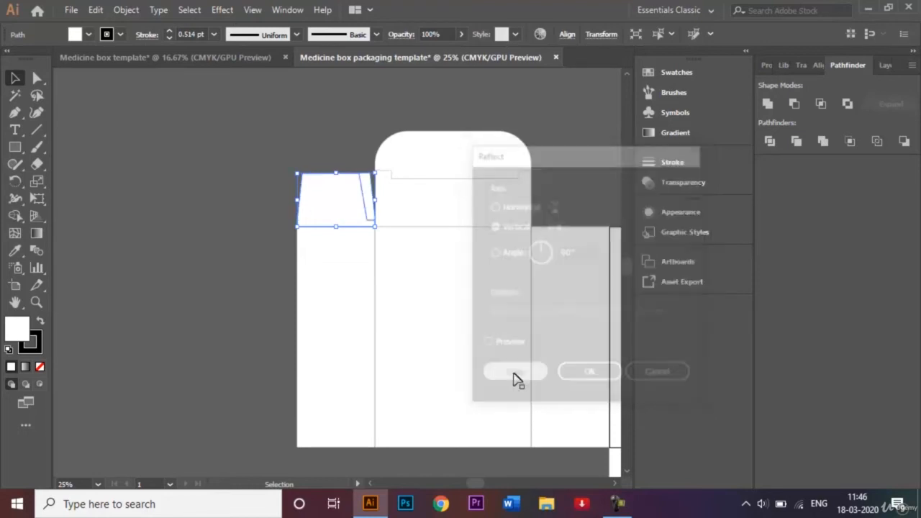
{"action": "left_click_drag", "start_coordinate": [338, 216], "coordinate": [588, 153]}
{"action": "left_click", "coordinate": [587, 152]}
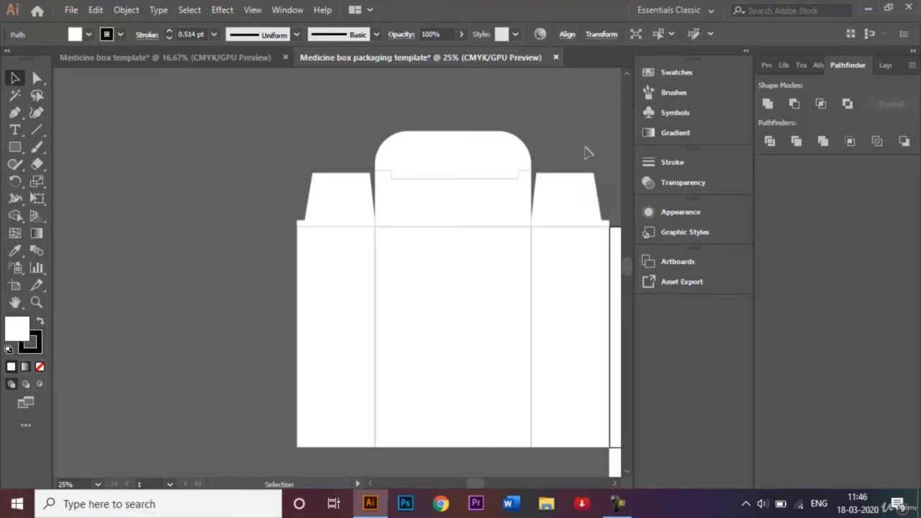
{"action": "right_click", "coordinate": [575, 196]}
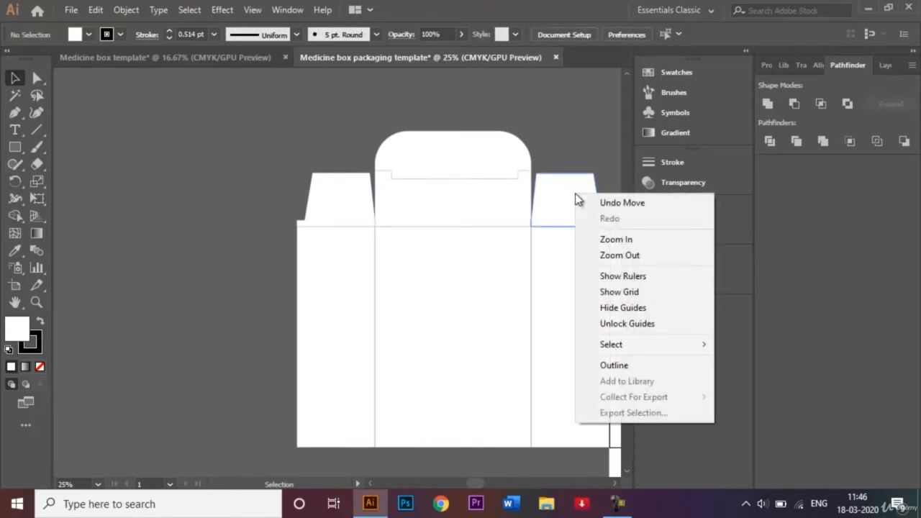
{"action": "right_click", "coordinate": [565, 197]}
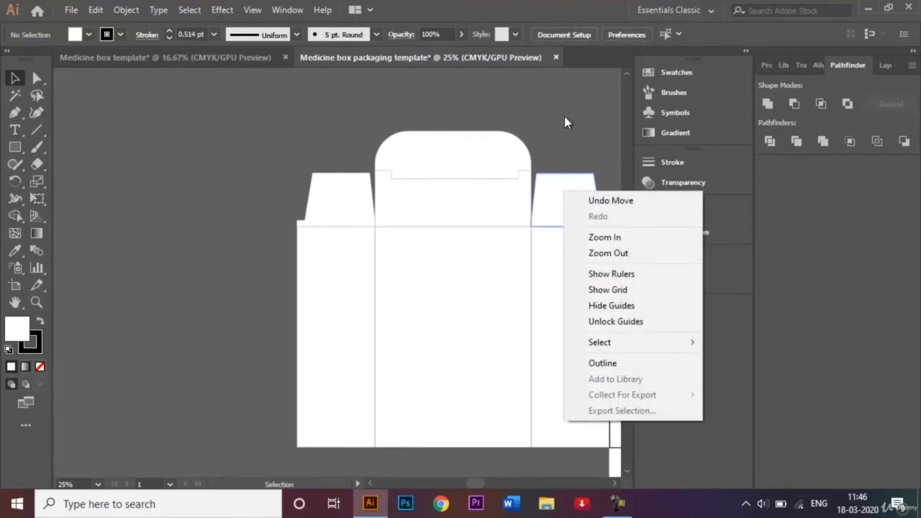
{"action": "left_click", "coordinate": [564, 118]}
{"action": "left_click", "coordinate": [565, 183]}
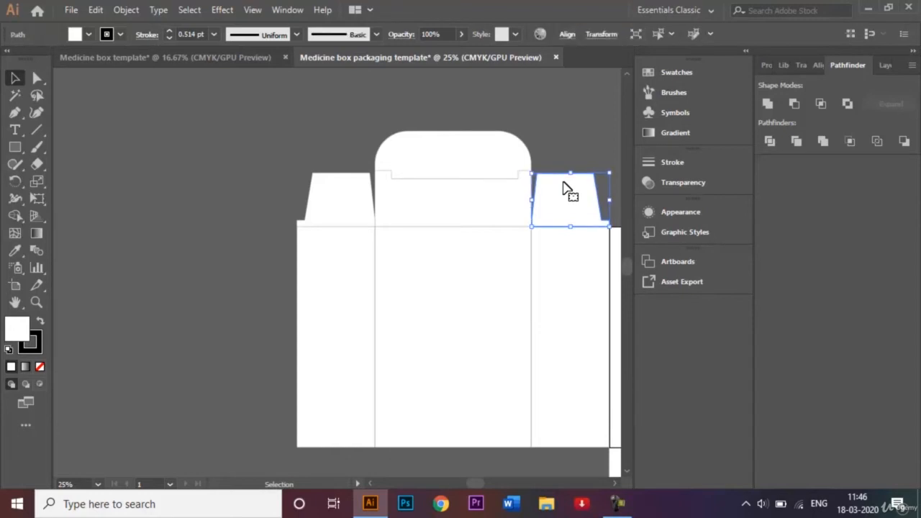
{"action": "left_click", "coordinate": [595, 106]}
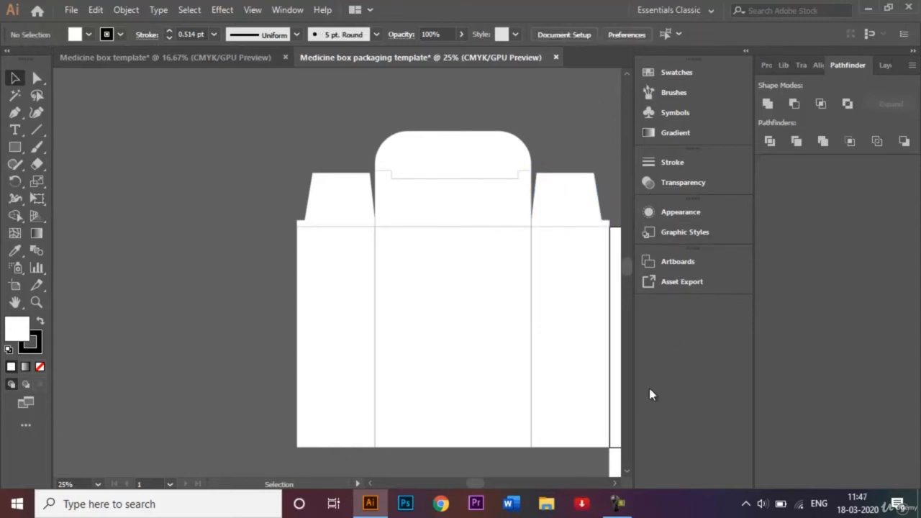
Step: Create copies of both upper tapered side flaps reflected together across the horizontal axis
{"action": "left_click", "coordinate": [627, 473]}
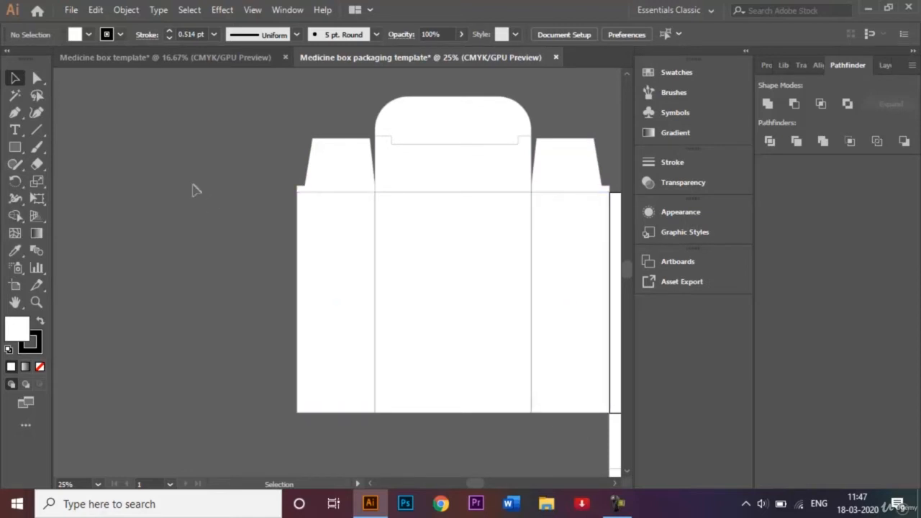
{"action": "right_click", "coordinate": [354, 147]}
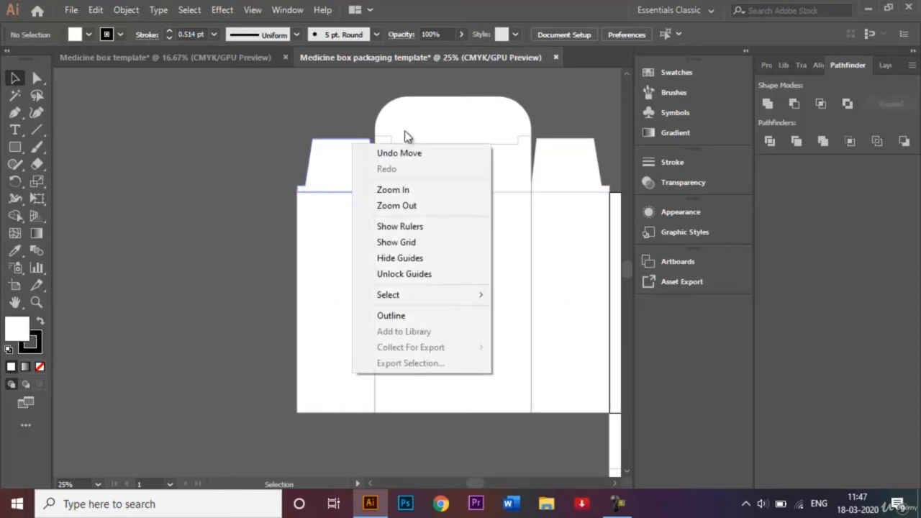
{"action": "left_click", "coordinate": [329, 157]}
{"action": "left_click", "coordinate": [580, 151], "text": "shift"}
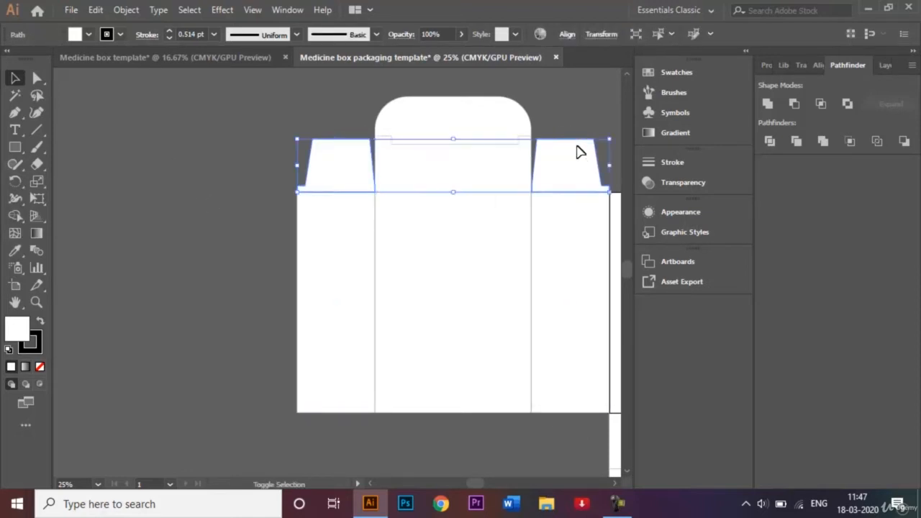
{"action": "right_click", "coordinate": [579, 151]}
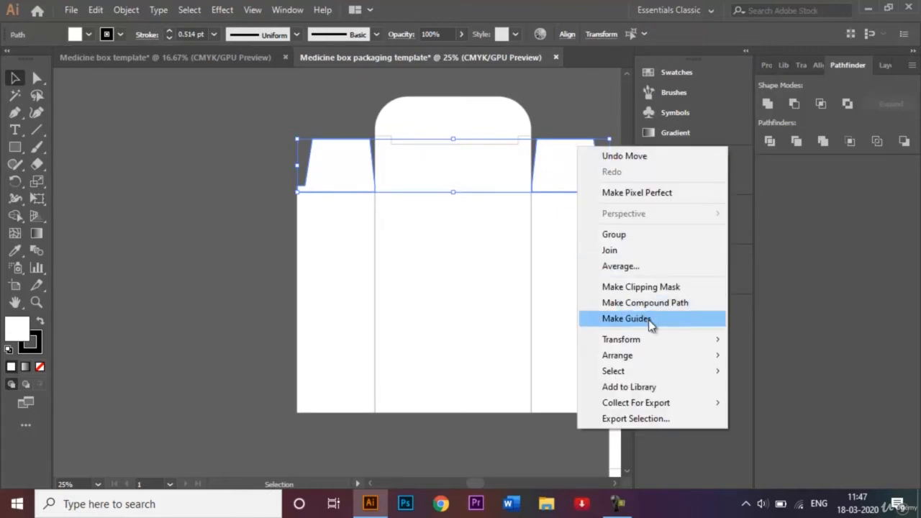
{"action": "mouse_move", "coordinate": [676, 348]}
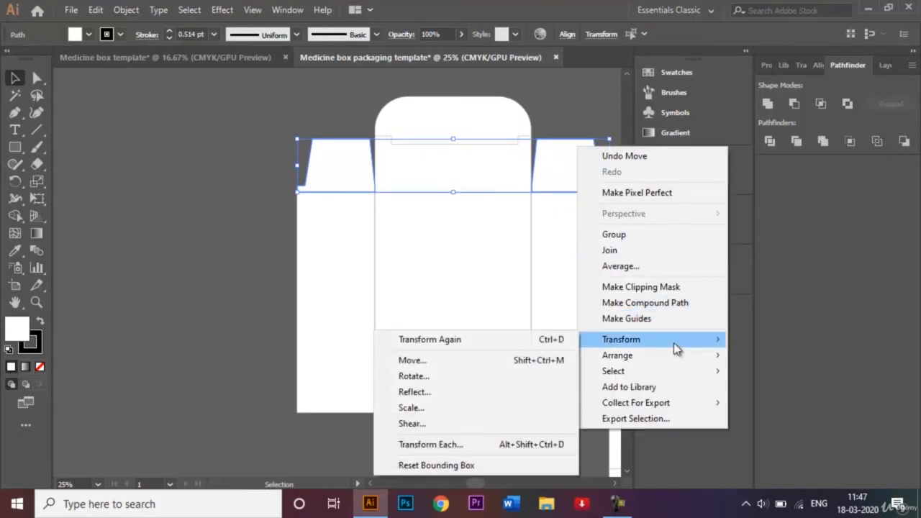
{"action": "left_click", "coordinate": [453, 392]}
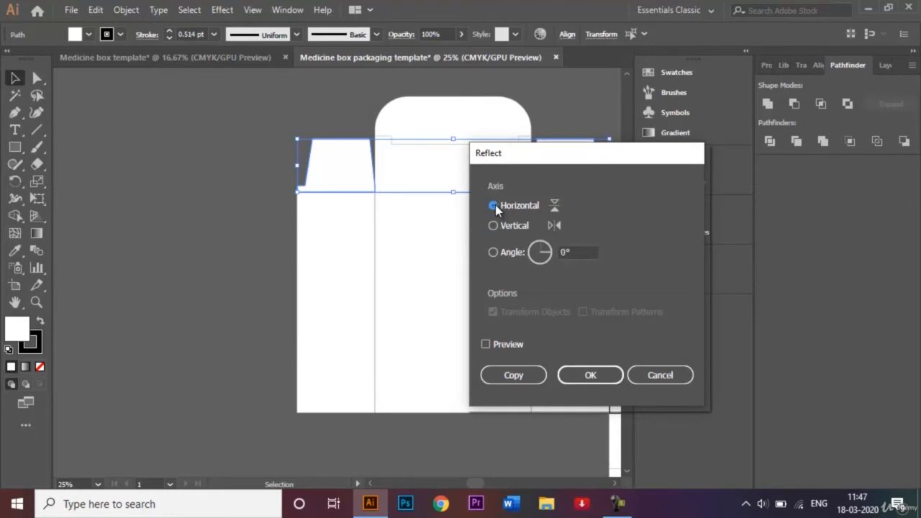
{"action": "left_click", "coordinate": [527, 376]}
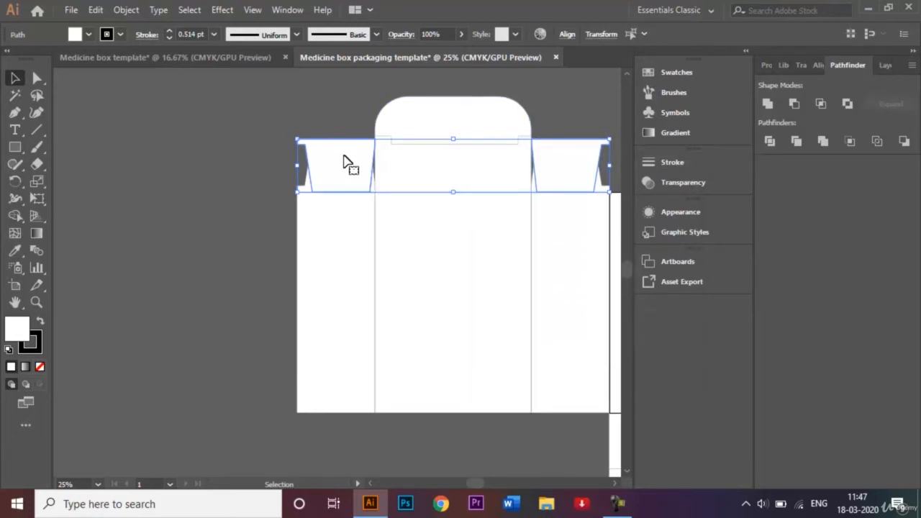
Step: Move the two reflected side-flap copies down so they meet the lower edges of the first and third panels
{"action": "left_click_drag", "start_coordinate": [345, 165], "coordinate": [350, 438]}
{"action": "left_click", "coordinate": [216, 316]}
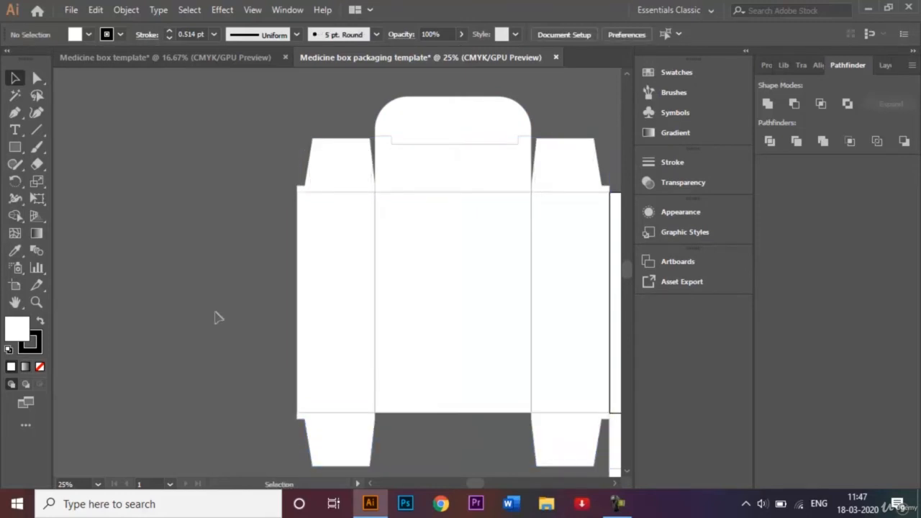
{"action": "key", "text": "ctrl+minus"}
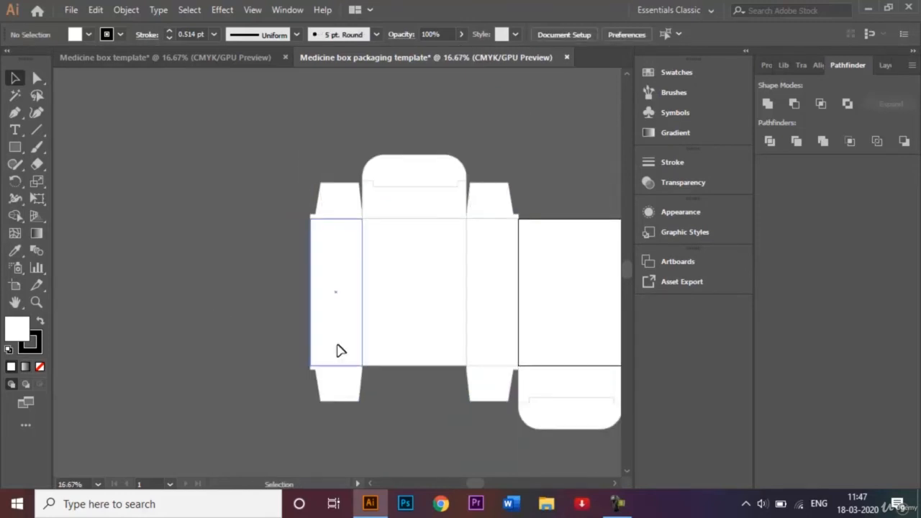
Step: Examine the finished cough drops box design for its colours and wave graphic, and compare it with the packaging template
{"action": "left_click", "coordinate": [627, 472]}
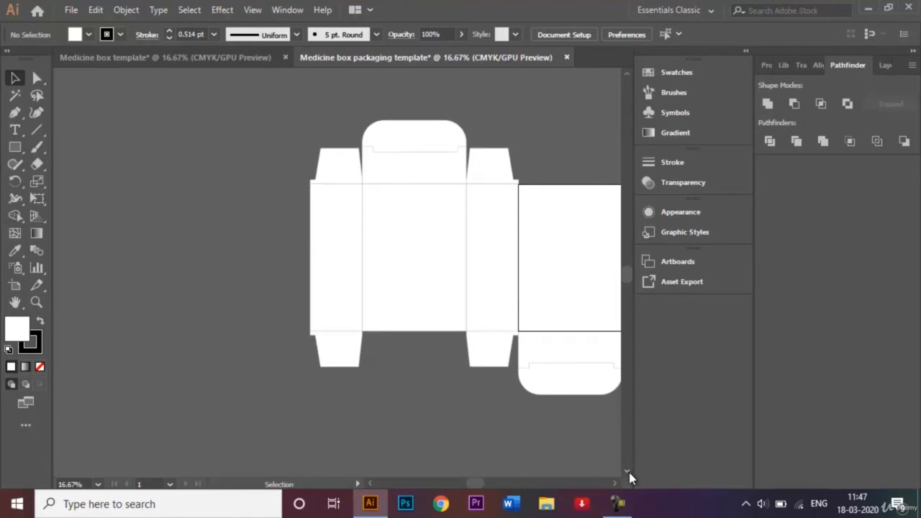
{"action": "left_click", "coordinate": [615, 483]}
{"action": "left_click", "coordinate": [617, 484]}
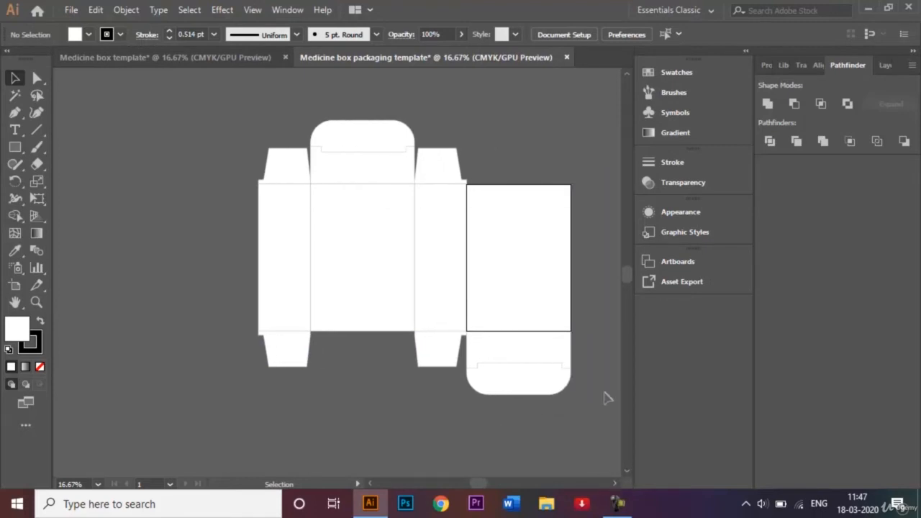
{"action": "left_click", "coordinate": [885, 65]}
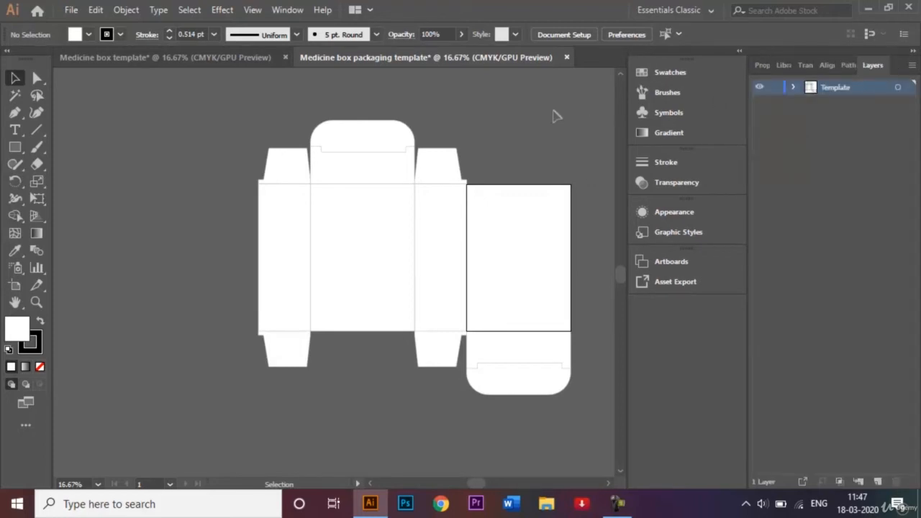
{"action": "right_click", "coordinate": [96, 62]}
{"action": "left_click", "coordinate": [96, 61]}
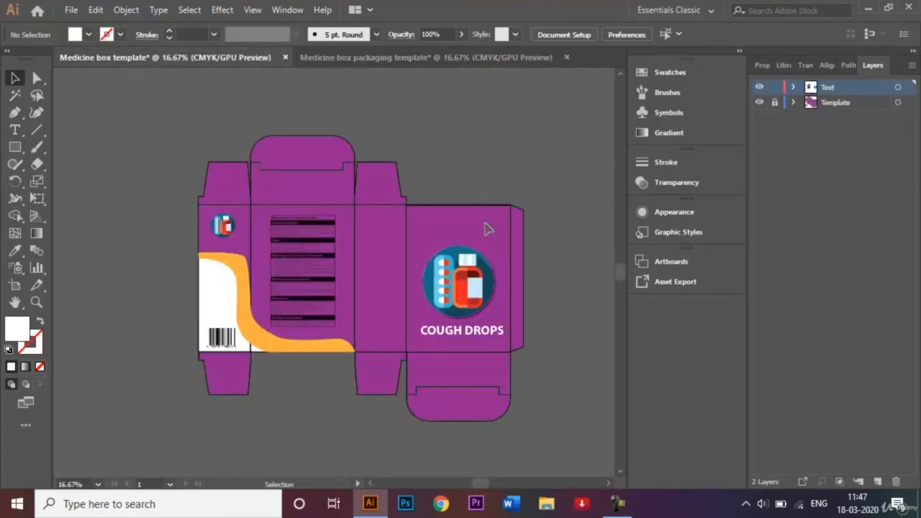
{"action": "left_click", "coordinate": [377, 56]}
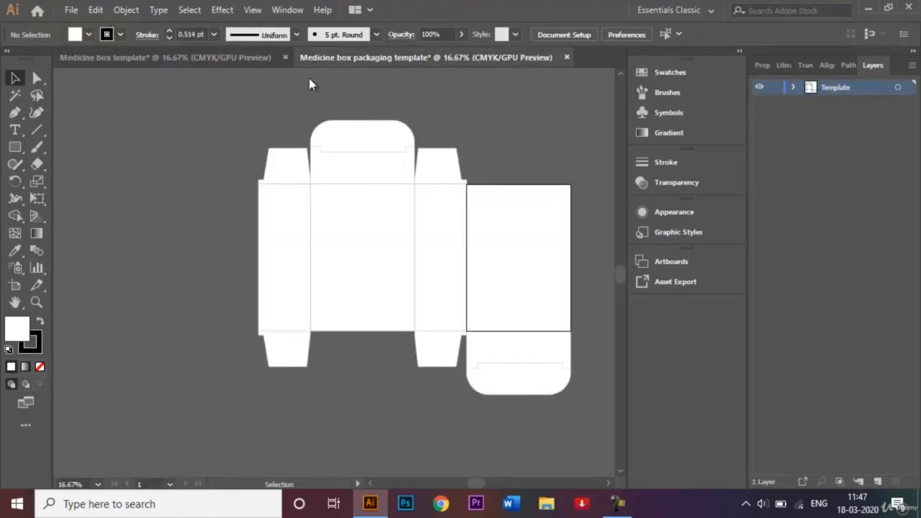
{"action": "left_click", "coordinate": [231, 57]}
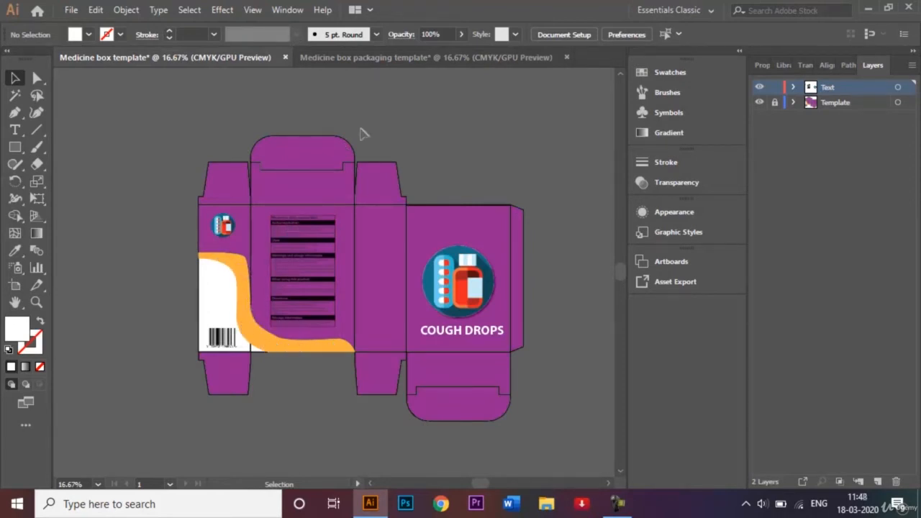
{"action": "left_click", "coordinate": [390, 59]}
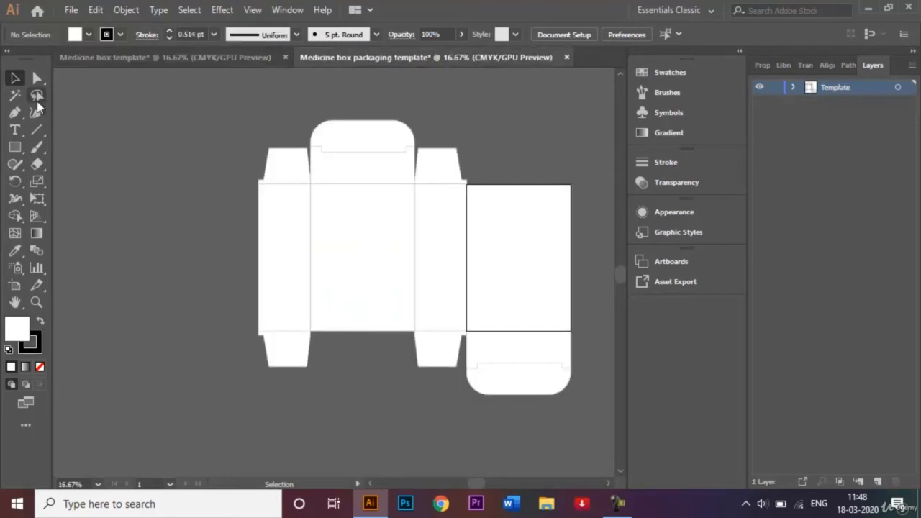
Step: With an orange fill (C=0 M=35 Y=85 K=0), draw the wave's upper curve from the first panel's left edge to the second panel's lower-right corner
{"action": "left_click", "coordinate": [14, 113]}
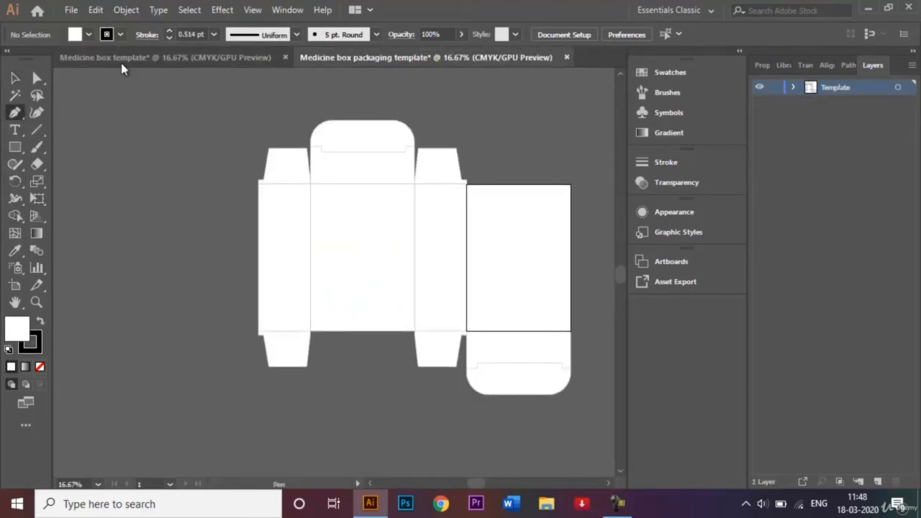
{"action": "left_click", "coordinate": [88, 34]}
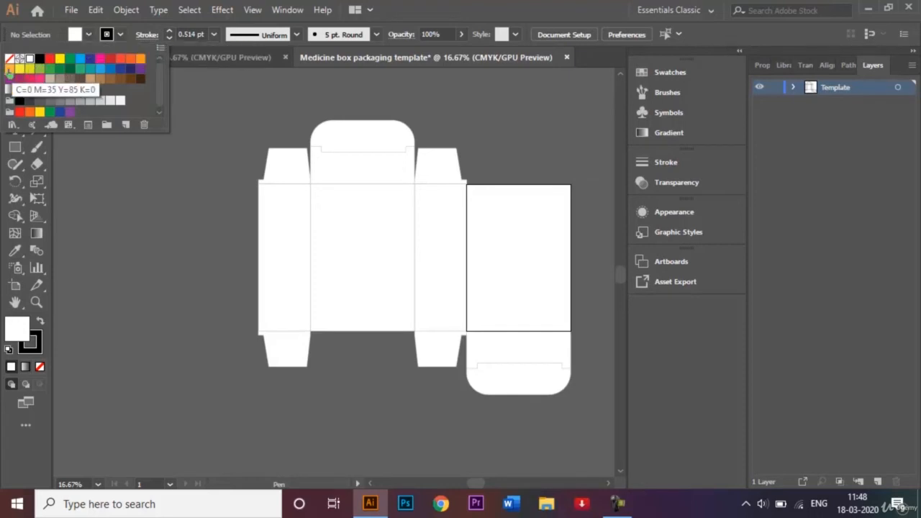
{"action": "left_click", "coordinate": [9, 69]}
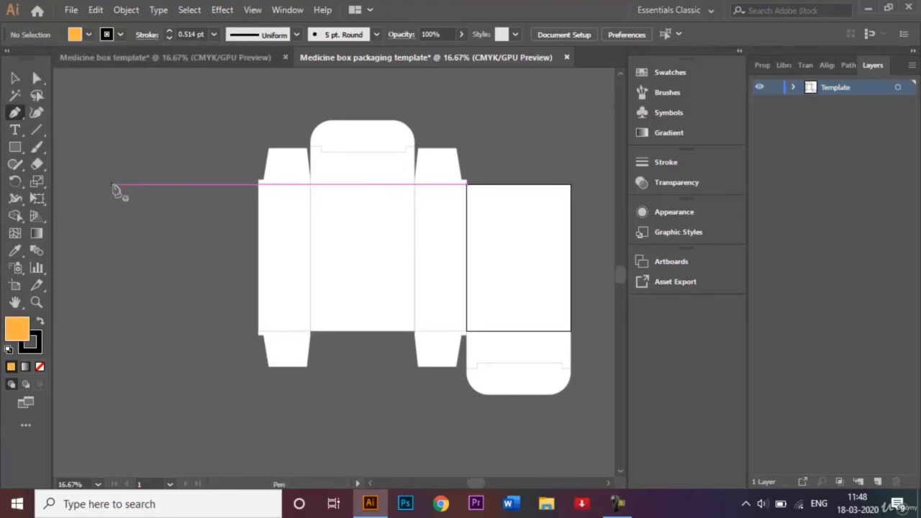
{"action": "left_click", "coordinate": [258, 242]}
{"action": "left_click_drag", "start_coordinate": [305, 243], "coordinate": [386, 317]}
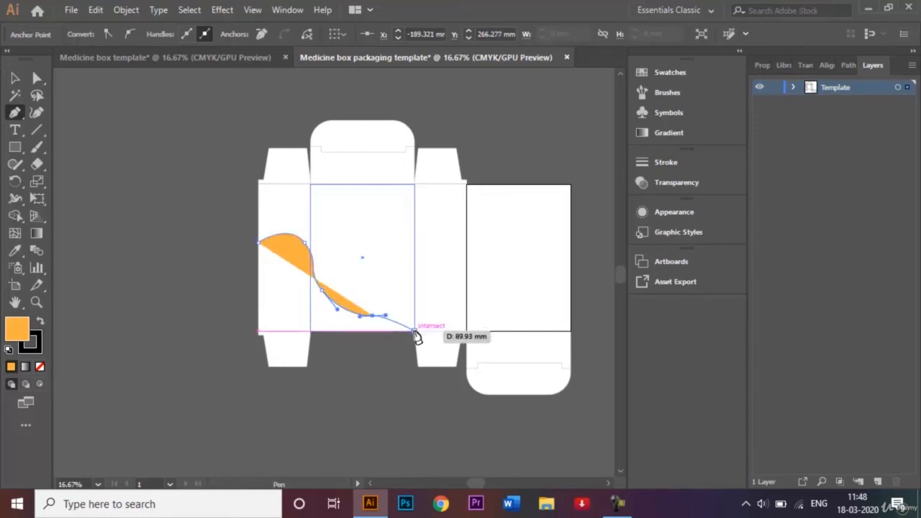
{"action": "left_click", "coordinate": [414, 332]}
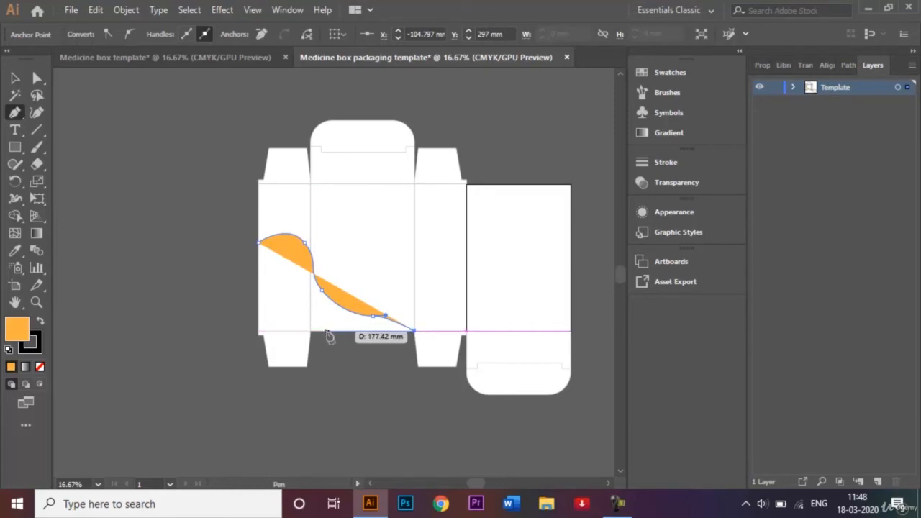
Step: Draw the wave's lower curve back to the first panel's left edge, close the orange band and deselect it
{"action": "left_click_drag", "start_coordinate": [321, 331], "coordinate": [257, 245]}
{"action": "left_click", "coordinate": [258, 260]}
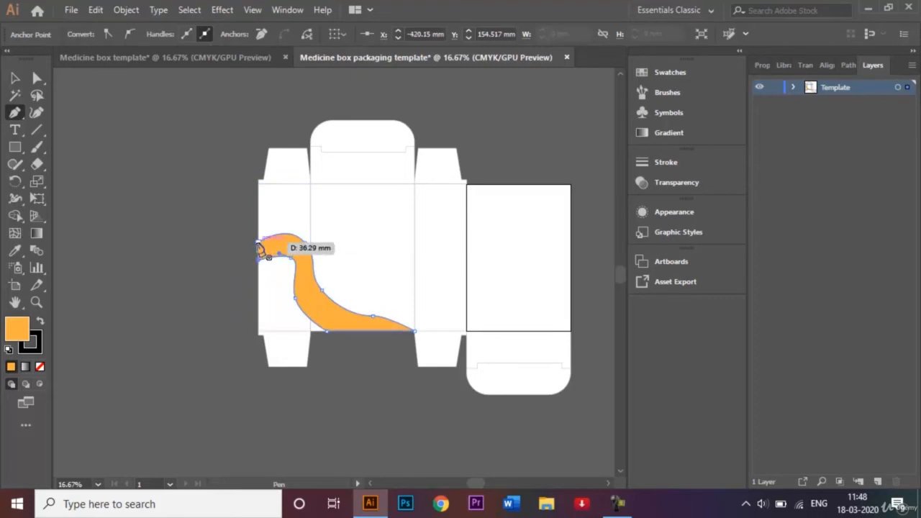
{"action": "left_click", "coordinate": [257, 243]}
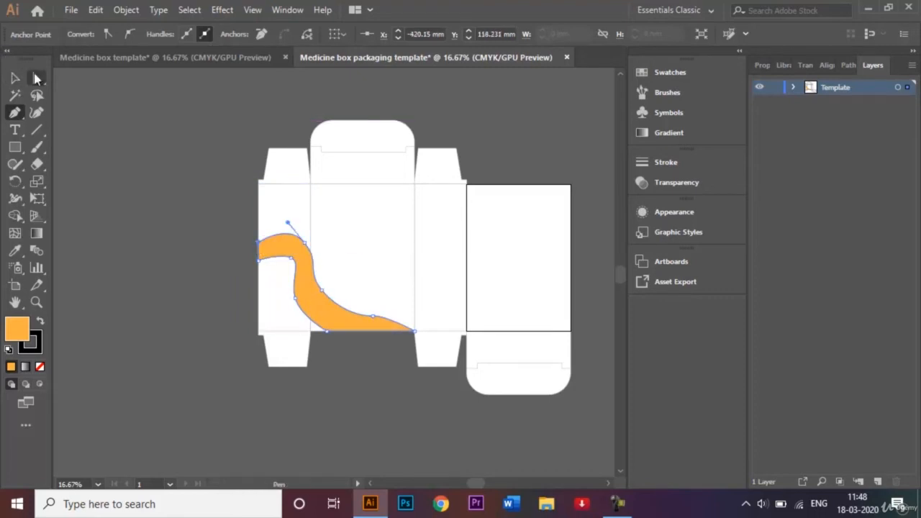
{"action": "left_click", "coordinate": [37, 79]}
{"action": "left_click", "coordinate": [158, 180]}
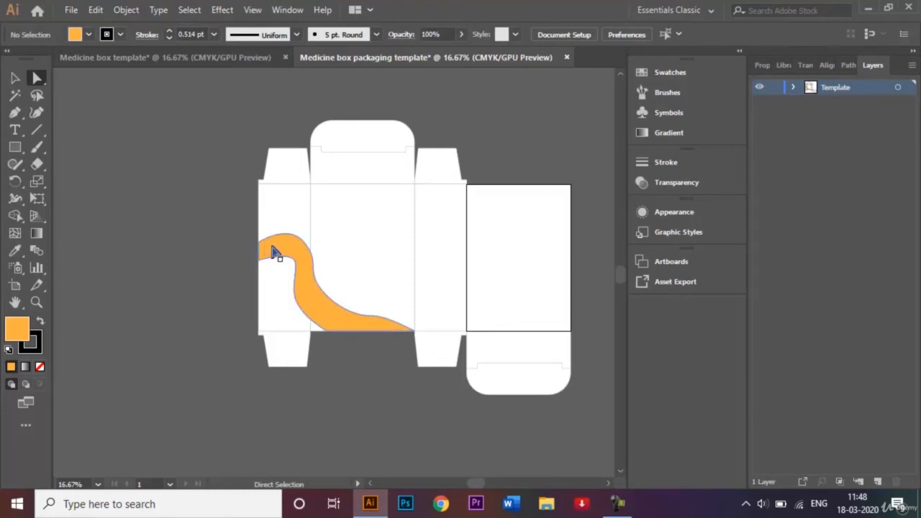
{"action": "left_click", "coordinate": [15, 78]}
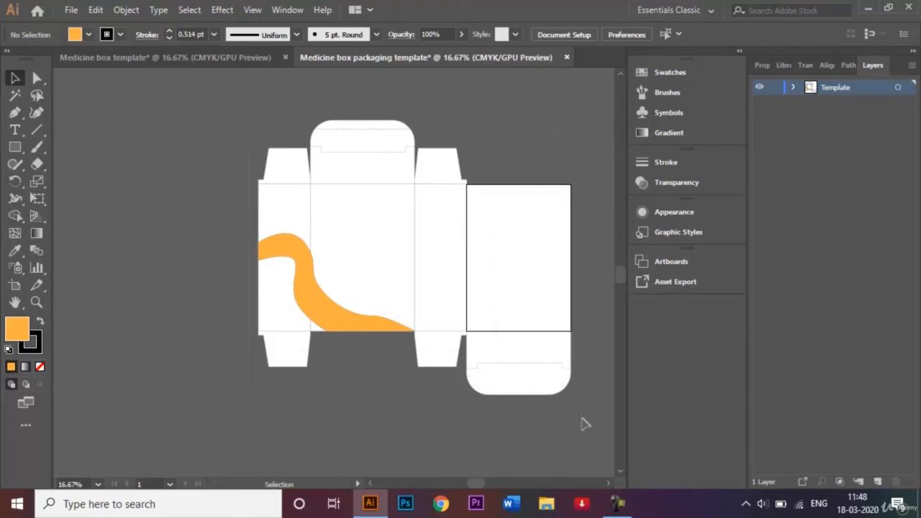
Step: Fill the upper flaps, the third panel, the lower side flaps and the fourth panel's lower flap with purple
{"action": "left_click", "coordinate": [281, 169]}
{"action": "left_click", "coordinate": [340, 140], "text": "shift"}
{"action": "left_click", "coordinate": [439, 169], "text": "shift"}
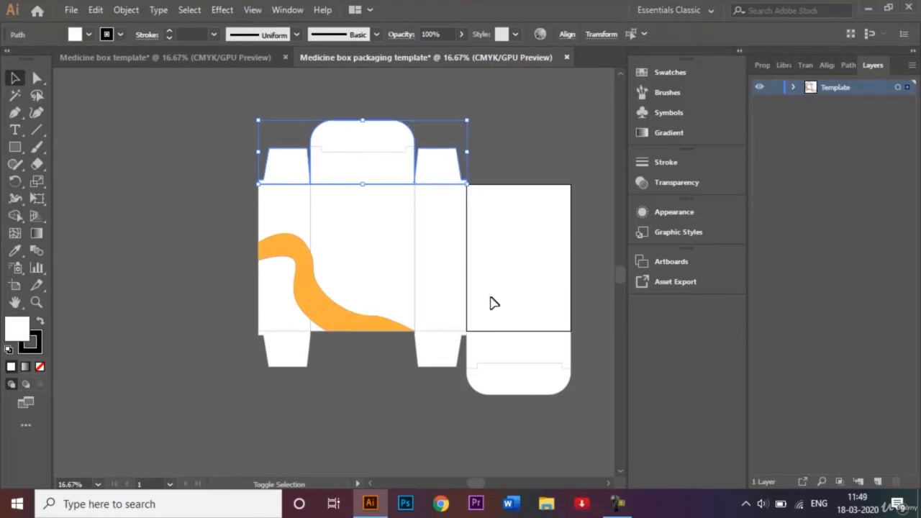
{"action": "left_click", "coordinate": [454, 361], "text": "shift"}
{"action": "left_click", "coordinate": [292, 357], "text": "shift"}
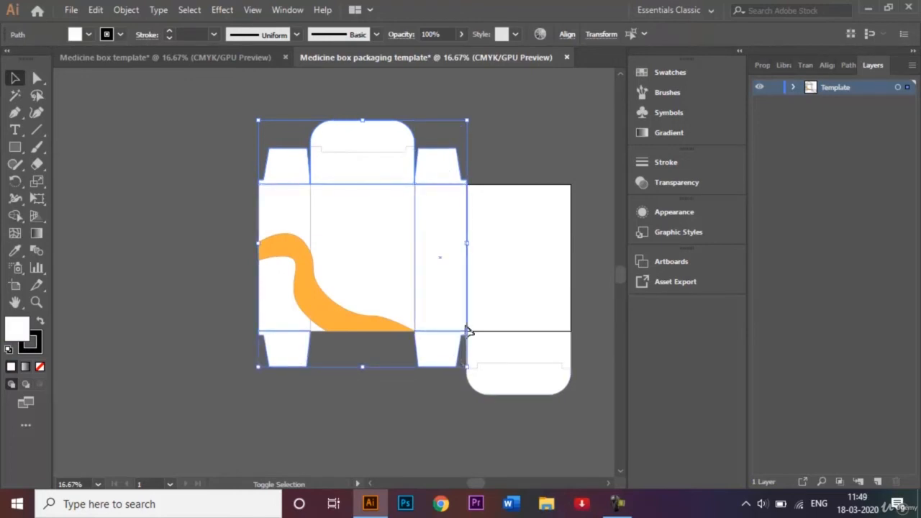
{"action": "left_click", "coordinate": [550, 360], "text": "shift"}
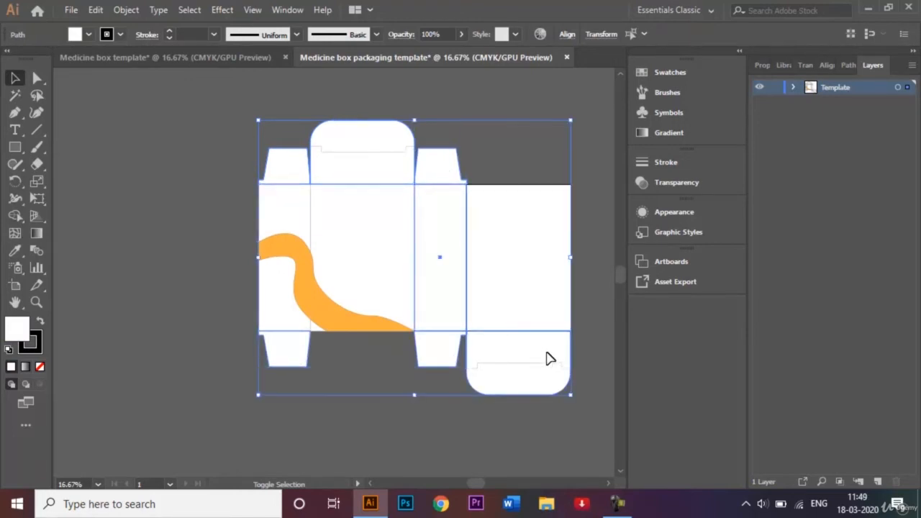
{"action": "left_click", "coordinate": [89, 35]}
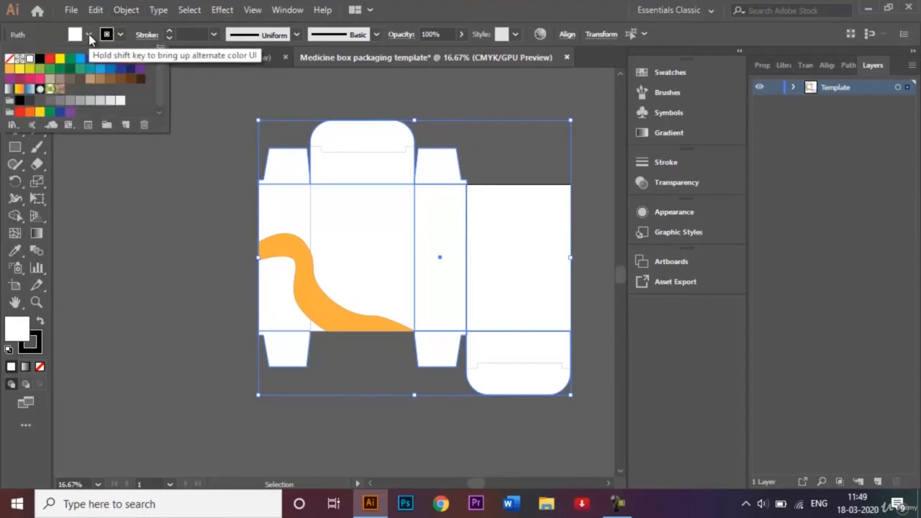
{"action": "left_click", "coordinate": [9, 79]}
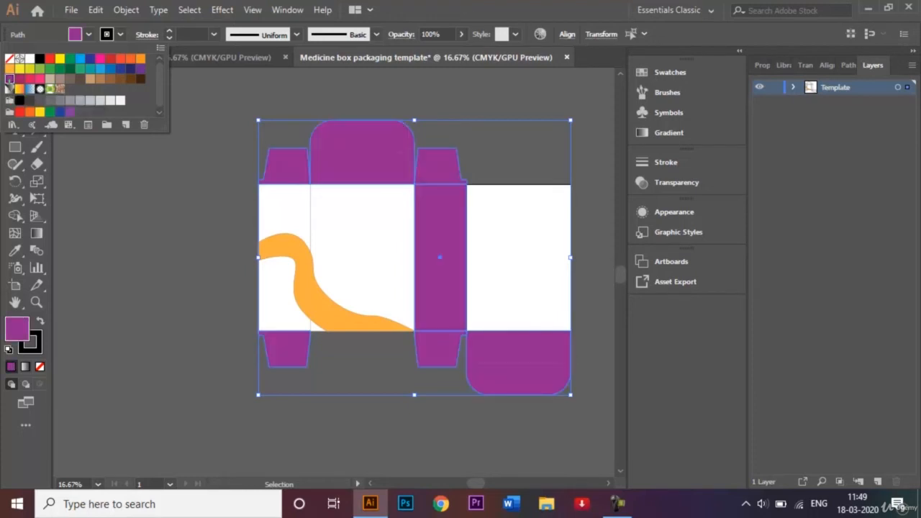
{"action": "left_click", "coordinate": [105, 224]}
{"action": "left_click", "coordinate": [121, 237]}
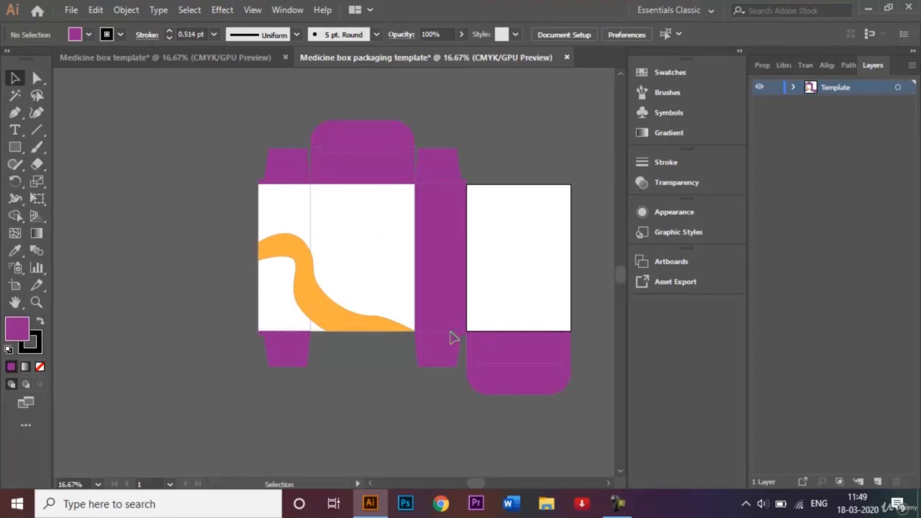
Step: Fill the areas above the wave in the first and second panels with purple using the Shape Builder tool
{"action": "left_click", "coordinate": [525, 388]}
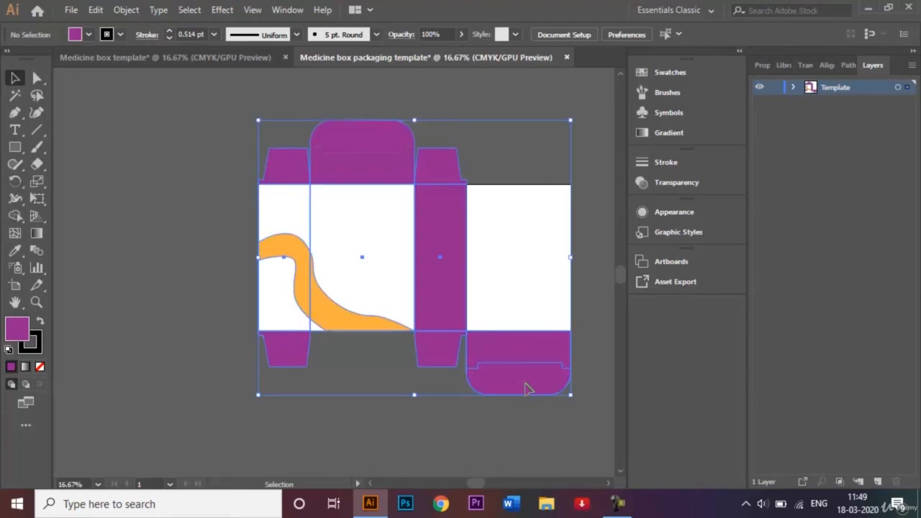
{"action": "left_click", "coordinate": [15, 216]}
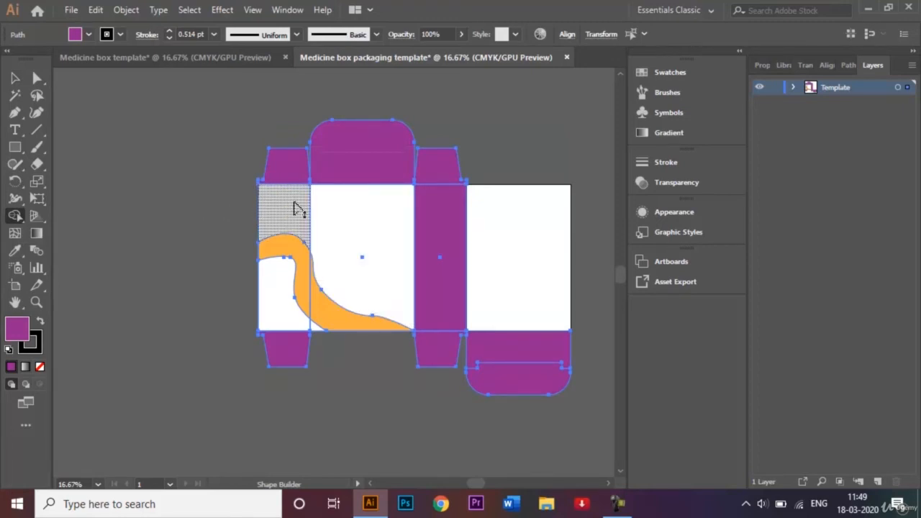
{"action": "left_click", "coordinate": [360, 229]}
{"action": "left_click", "coordinate": [293, 219]}
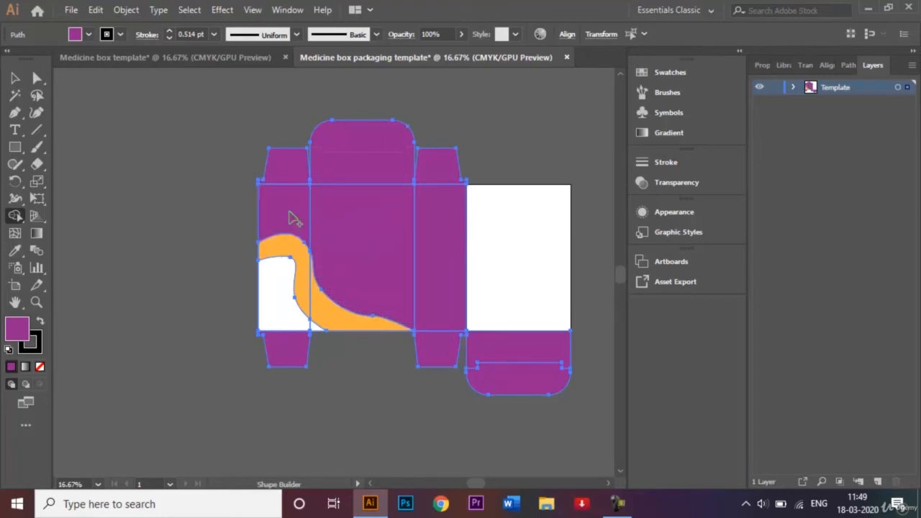
{"action": "left_click", "coordinate": [13, 79]}
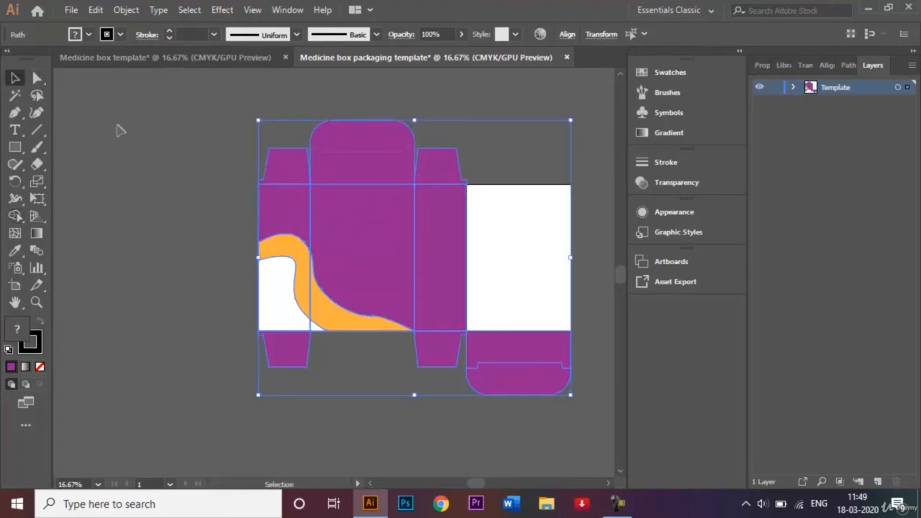
{"action": "left_click", "coordinate": [121, 131]}
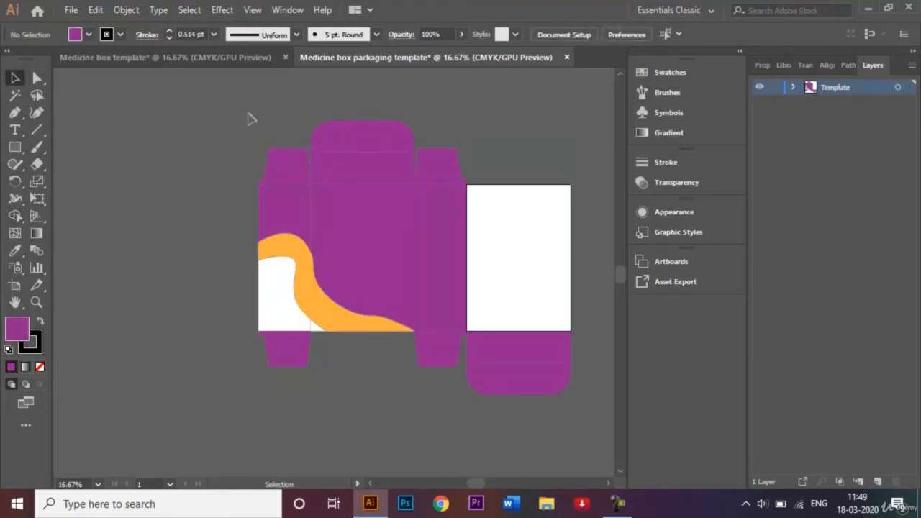
Step: Create a purple rectangle 210 mm wide and as tall as the fourth panel
{"action": "left_click", "coordinate": [15, 146]}
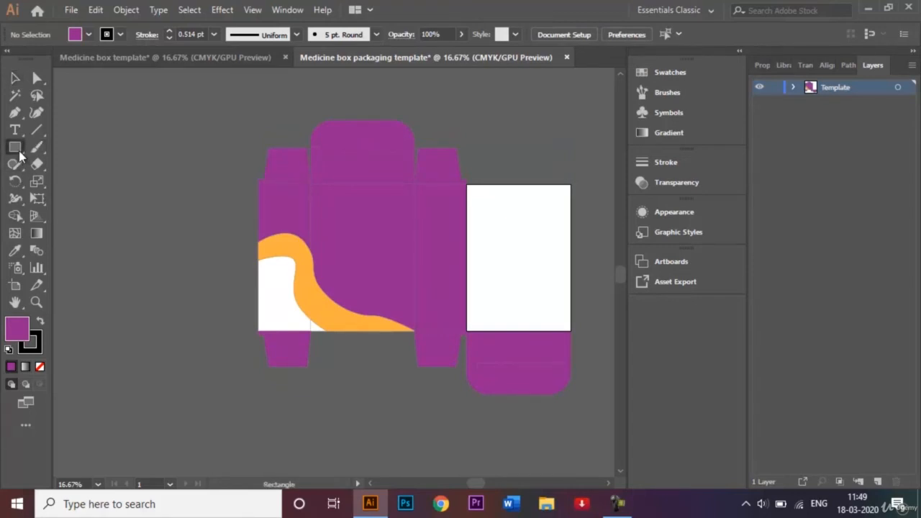
{"action": "left_click", "coordinate": [518, 244]}
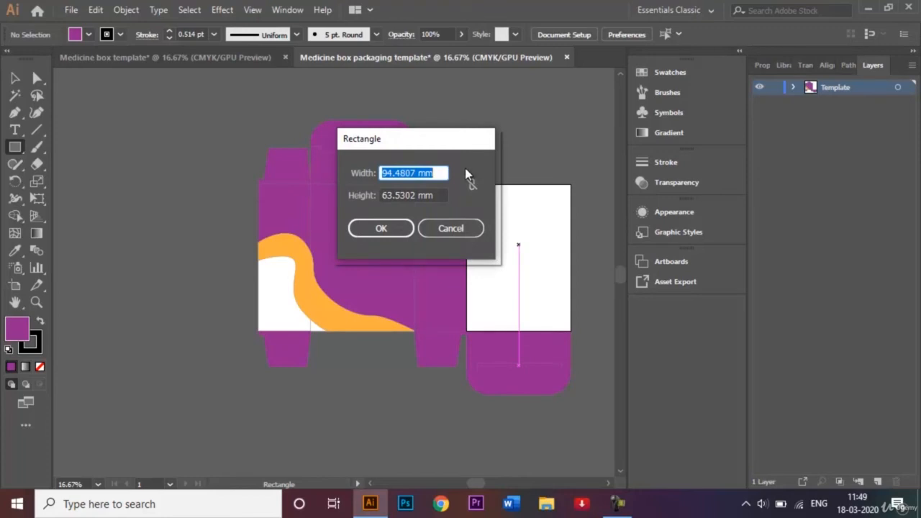
{"action": "key", "text": "BackSpace"}
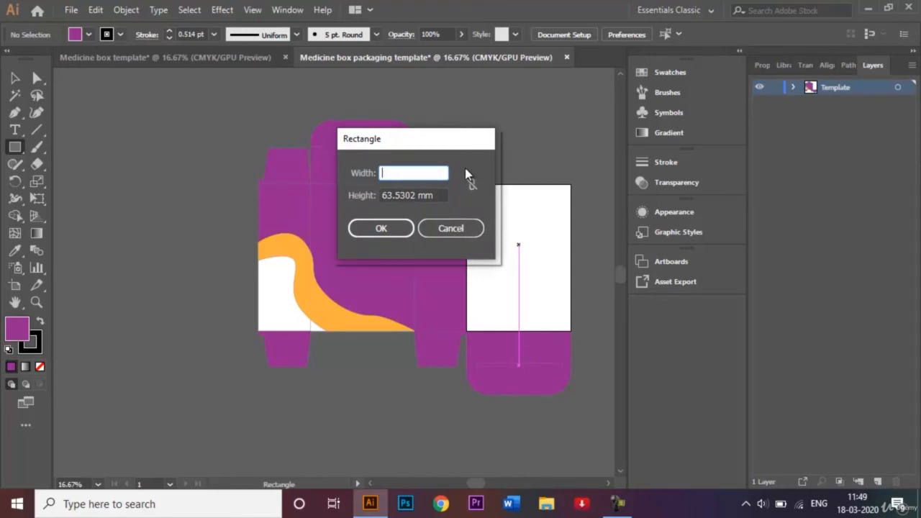
{"action": "type", "text": "210"}
{"action": "left_click", "coordinate": [418, 194]}
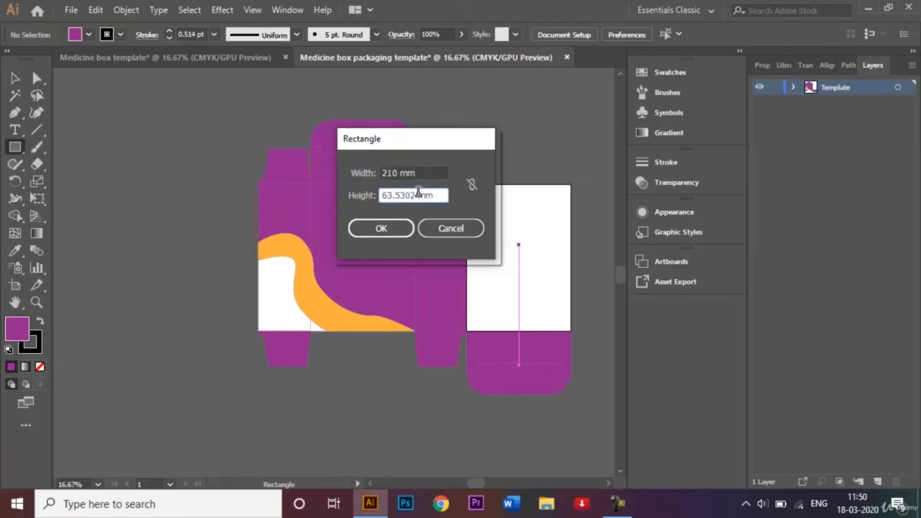
{"action": "key", "text": "BackSpace"}
{"action": "key", "text": "BackSpace"}
{"action": "key", "text": "BackSpace"}
{"action": "key", "text": "BackSpace"}
{"action": "key", "text": "BackSpace"}
{"action": "key", "text": "BackSpace"}
{"action": "key", "text": "Return"}
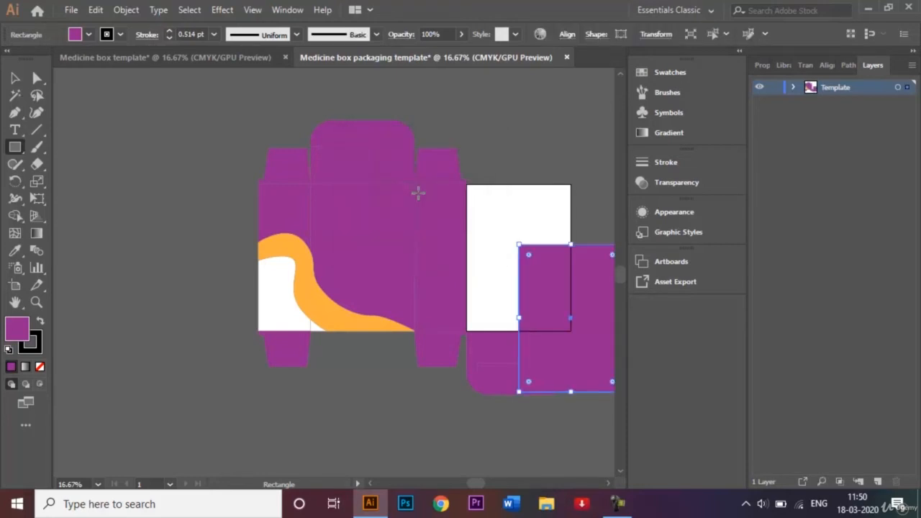
Step: Move the purple rectangle onto the white fourth panel so it covers the panel exactly, and deselect it
{"action": "left_click", "coordinate": [15, 78]}
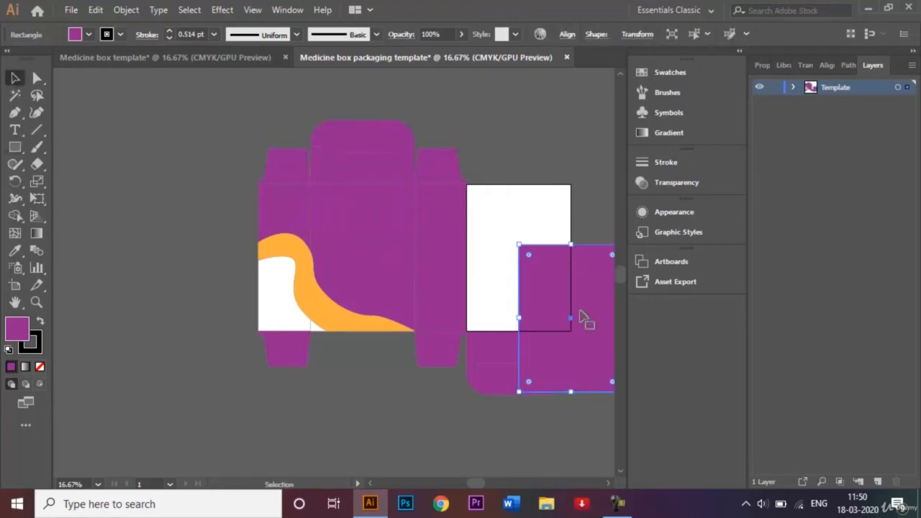
{"action": "left_click_drag", "start_coordinate": [566, 311], "coordinate": [519, 252]}
{"action": "left_click", "coordinate": [565, 144]}
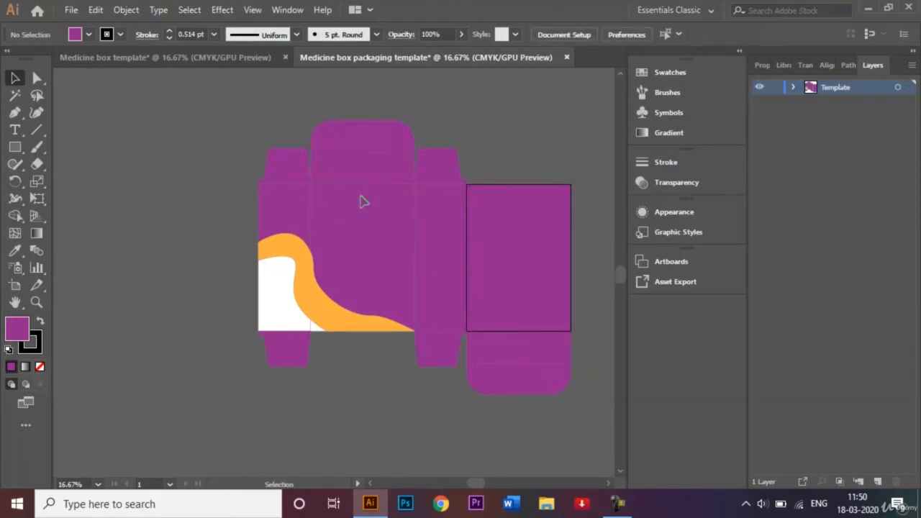
Step: Try a 3 pt stroke on all of the template artwork
{"action": "key", "text": "ctrl+a"}
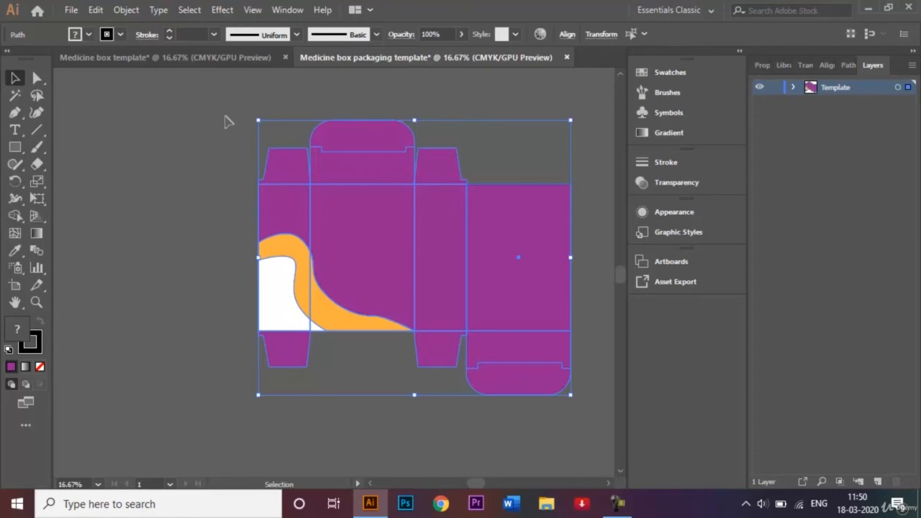
{"action": "left_click", "coordinate": [213, 36]}
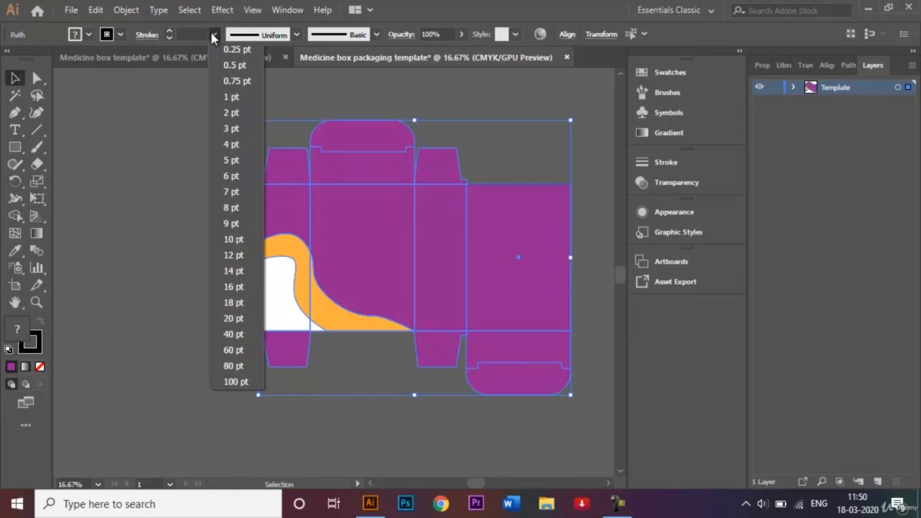
{"action": "left_click", "coordinate": [238, 130]}
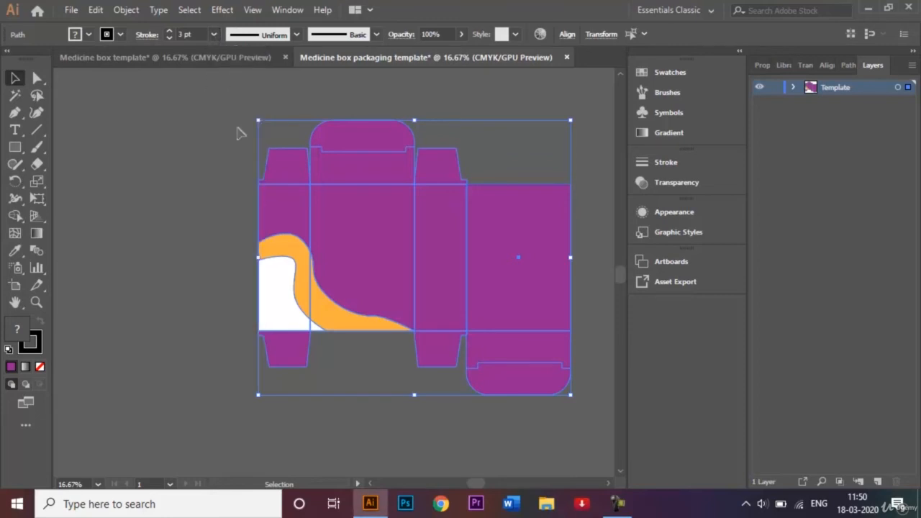
{"action": "left_click", "coordinate": [208, 154]}
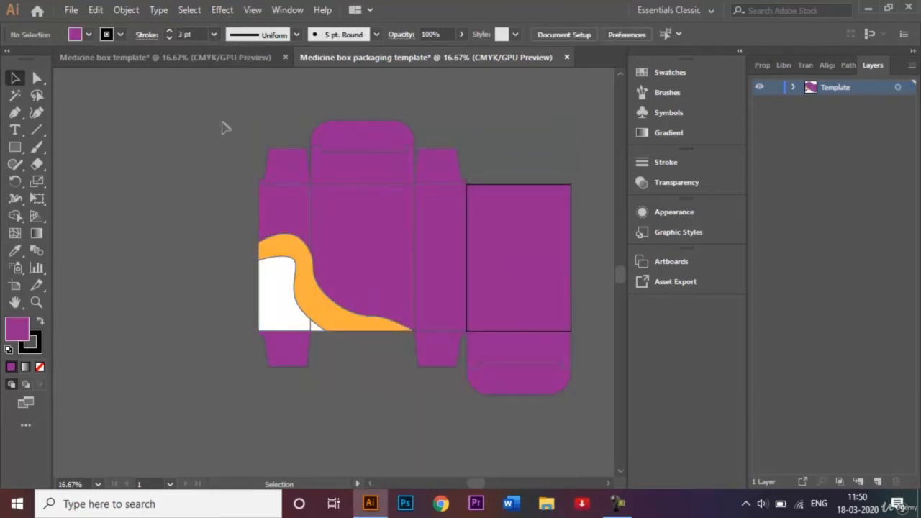
Step: Set the stroke weight of all template artwork to 5 pt and deselect it
{"action": "left_click_drag", "start_coordinate": [194, 104], "coordinate": [586, 417]}
{"action": "left_click", "coordinate": [213, 36]}
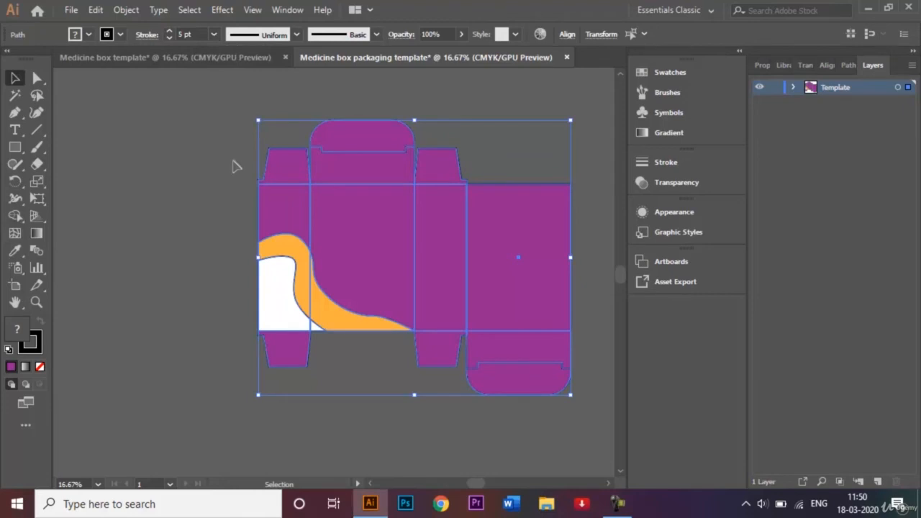
{"action": "left_click", "coordinate": [239, 164]}
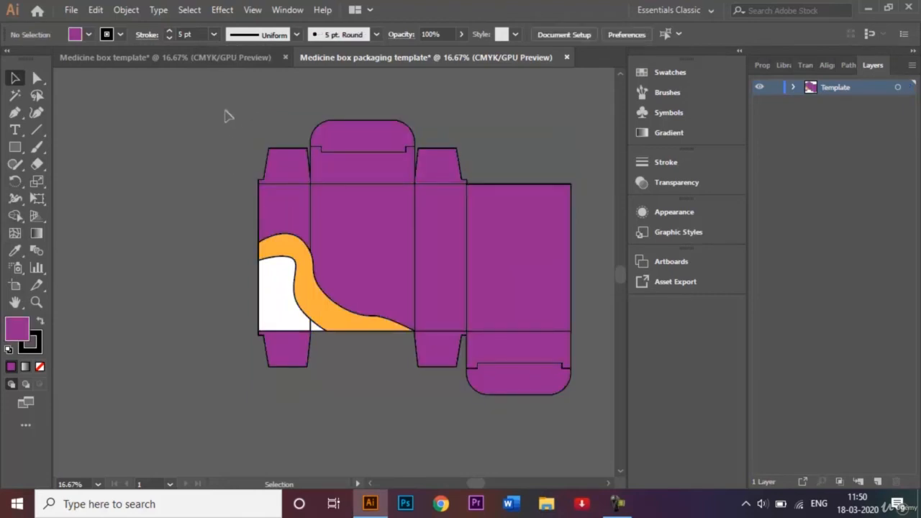
Step: Remove the stroke from the orange wave and deselect it
{"action": "left_click", "coordinate": [302, 270]}
{"action": "left_click", "coordinate": [121, 34]}
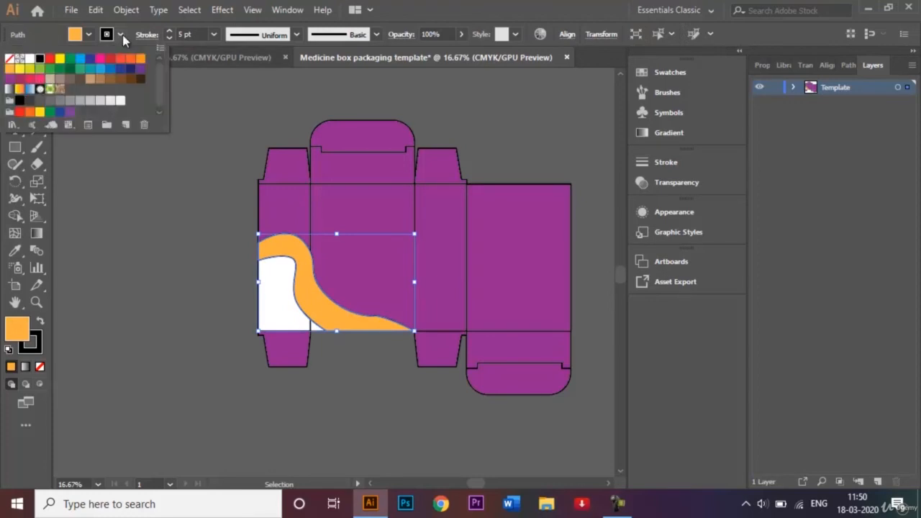
{"action": "left_click", "coordinate": [9, 59]}
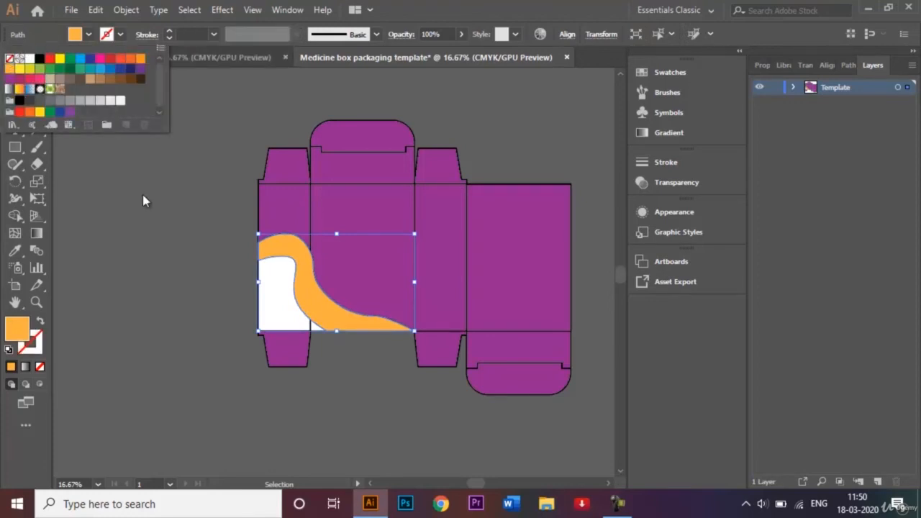
{"action": "left_click", "coordinate": [147, 202]}
{"action": "left_click", "coordinate": [190, 230]}
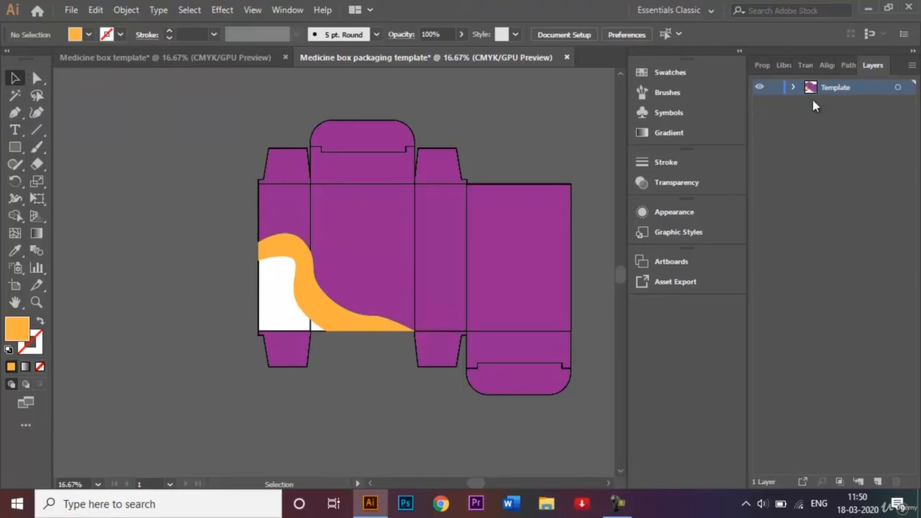
Step: Lock the Template layer and create a new layer named Content above it
{"action": "left_click", "coordinate": [774, 88]}
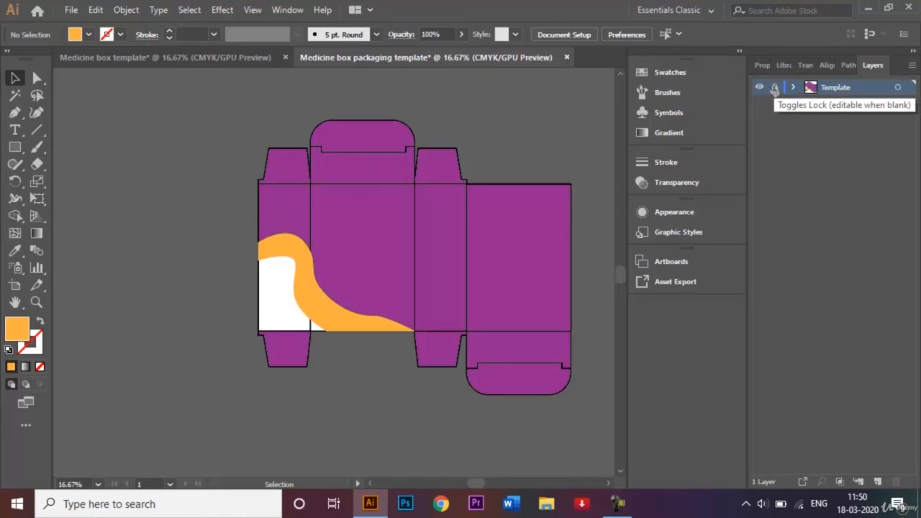
{"action": "left_click", "coordinate": [185, 57]}
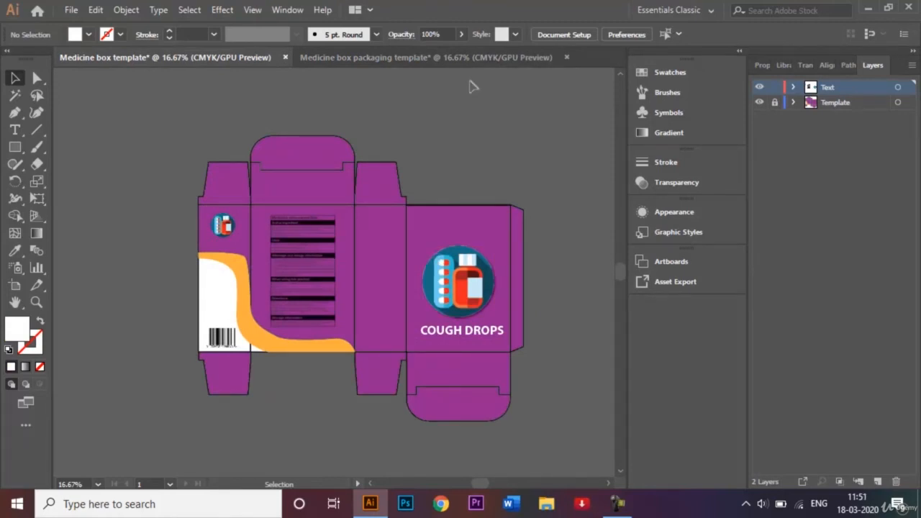
{"action": "left_click", "coordinate": [387, 56]}
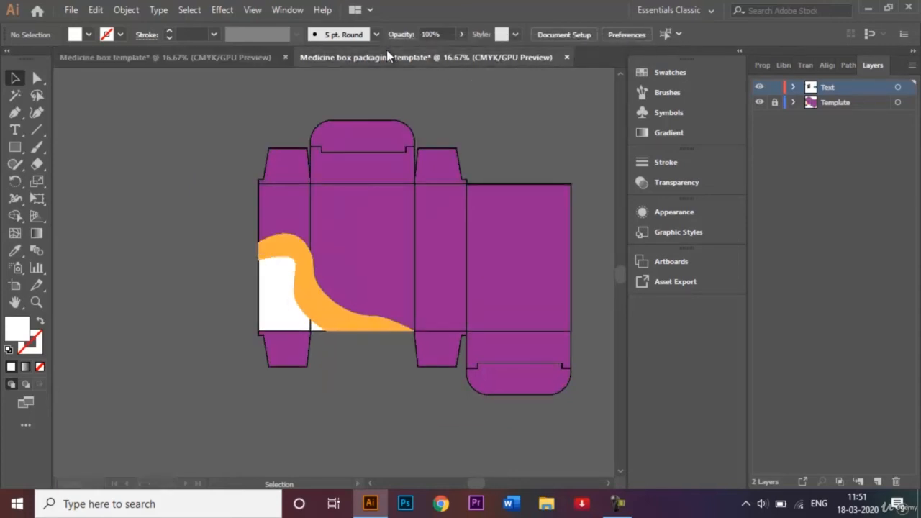
{"action": "left_click", "coordinate": [877, 481]}
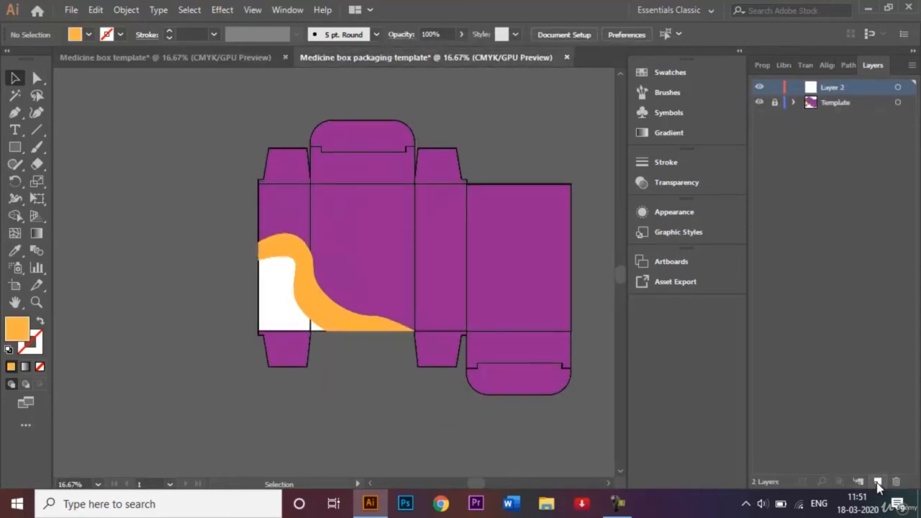
{"action": "double_click", "coordinate": [832, 87]}
{"action": "type", "text": "c"}
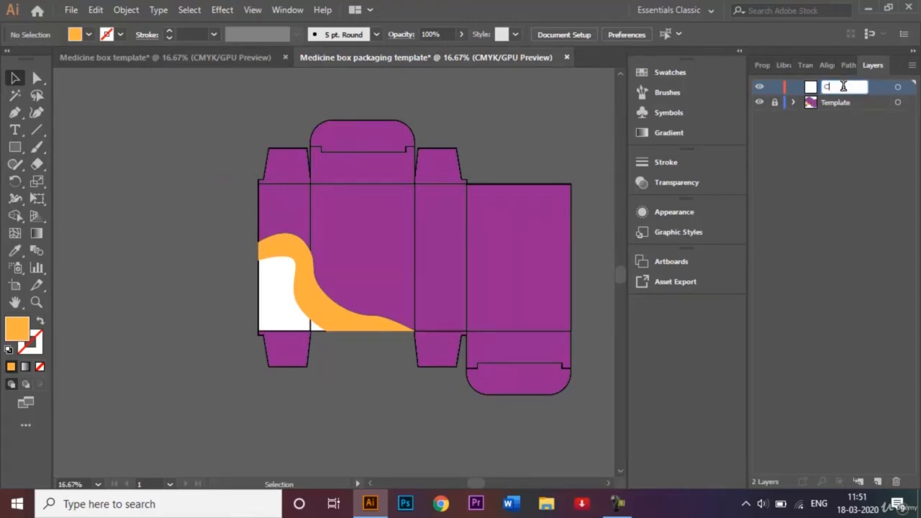
{"action": "type", "text": "ontent"}
{"action": "key", "text": "Return"}
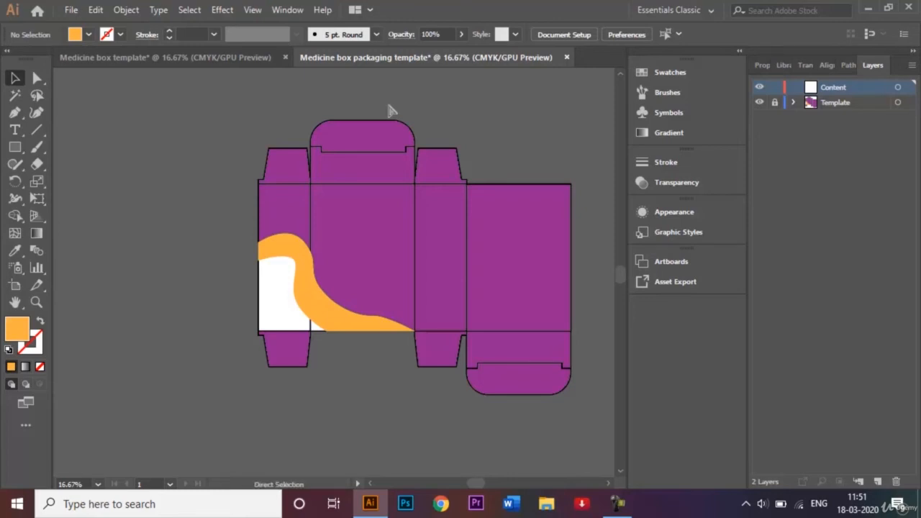
Step: Open Barcode.png and bring the barcode image into the packaging template, onto the white area of the first panel
{"action": "key", "text": "ctrl+o"}
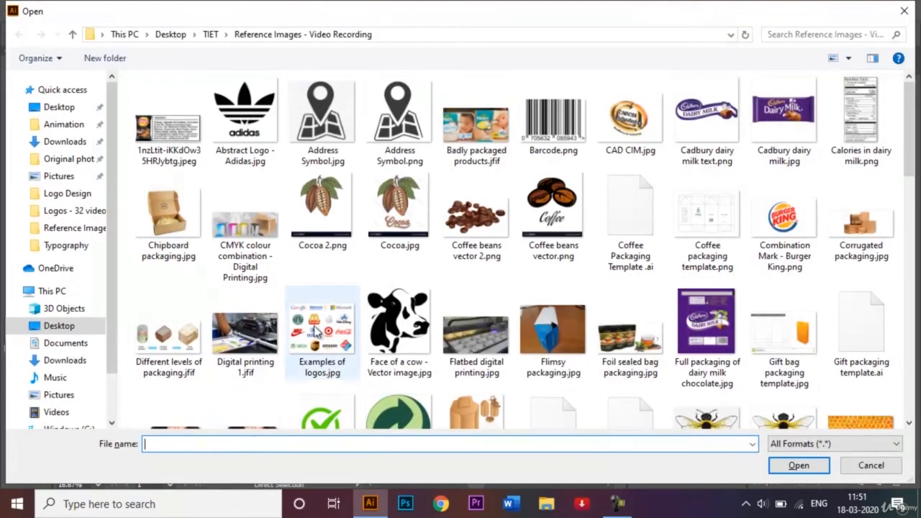
{"action": "left_click", "coordinate": [553, 115]}
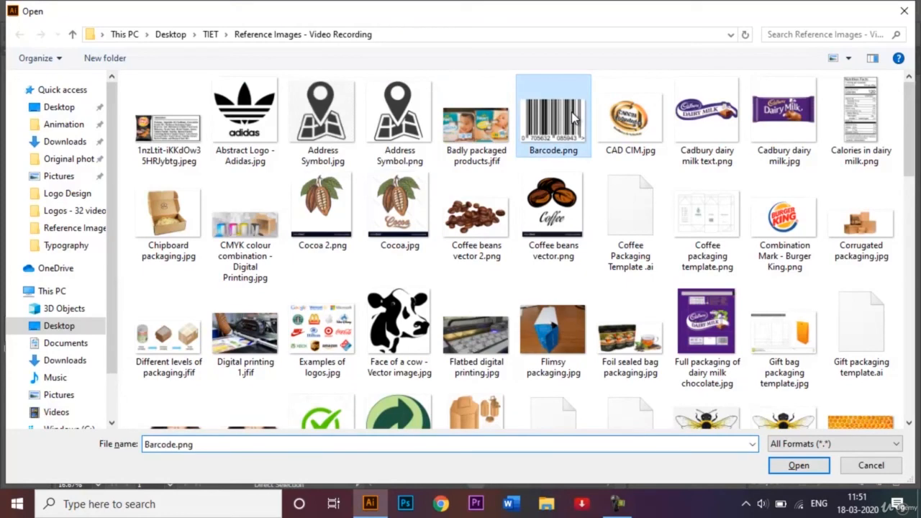
{"action": "left_click", "coordinate": [798, 465]}
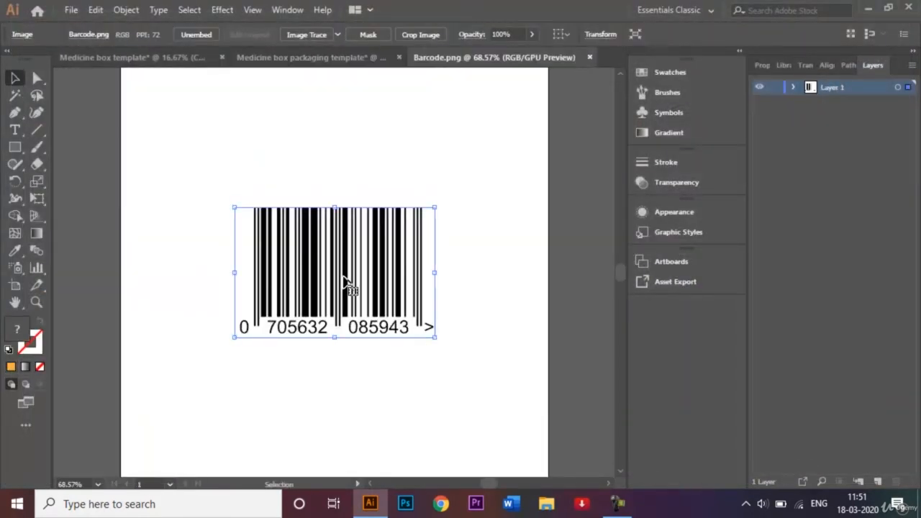
{"action": "left_click_drag", "start_coordinate": [345, 283], "coordinate": [281, 318]}
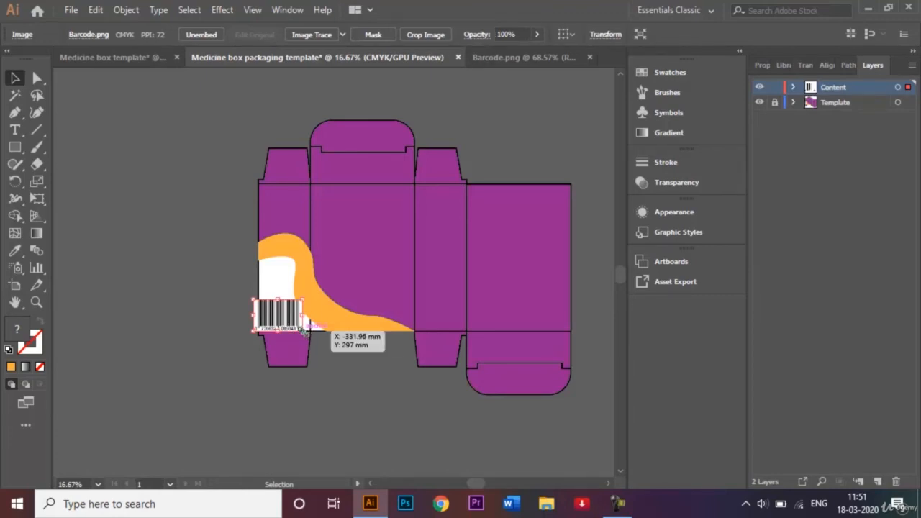
Step: Scale the barcode down, position it inside the lower white area of the first panel, and close the Barcode.png document
{"action": "left_click_drag", "start_coordinate": [304, 331], "coordinate": [300, 329]}
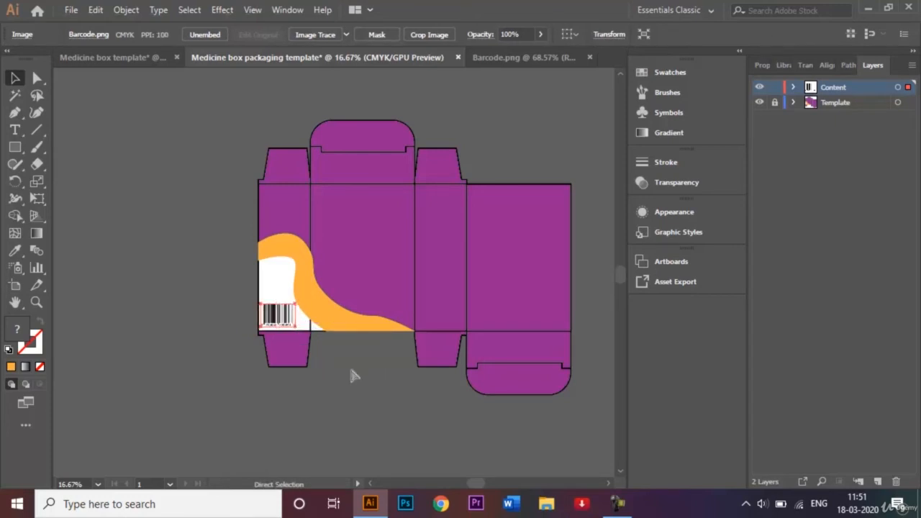
{"action": "key", "text": "ctrl+plus"}
{"action": "key", "text": "ctrl+plus"}
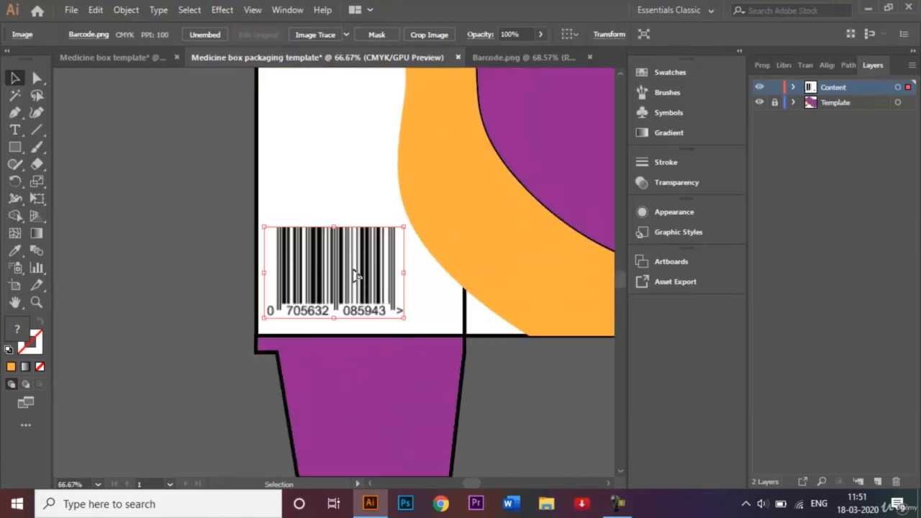
{"action": "left_click_drag", "start_coordinate": [353, 271], "coordinate": [366, 281]}
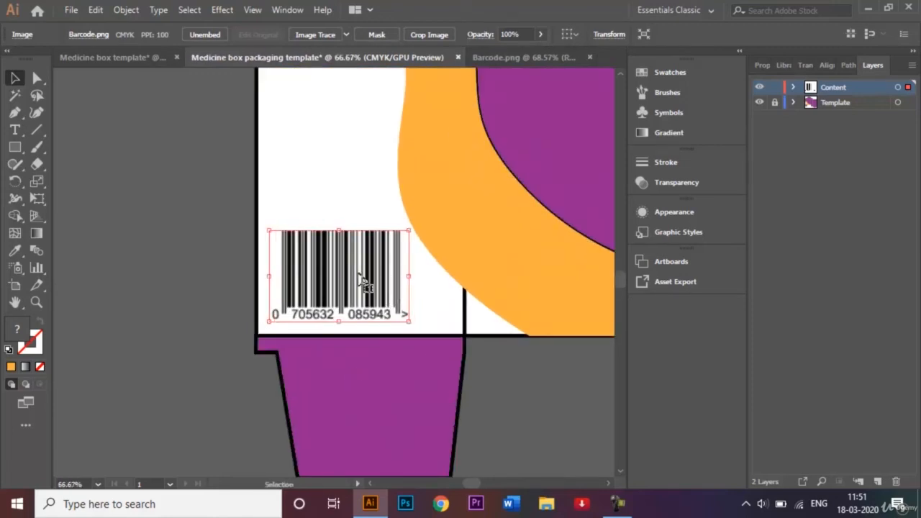
{"action": "left_click", "coordinate": [164, 229]}
{"action": "key", "text": "ctrl+minus"}
{"action": "key", "text": "ctrl+minus"}
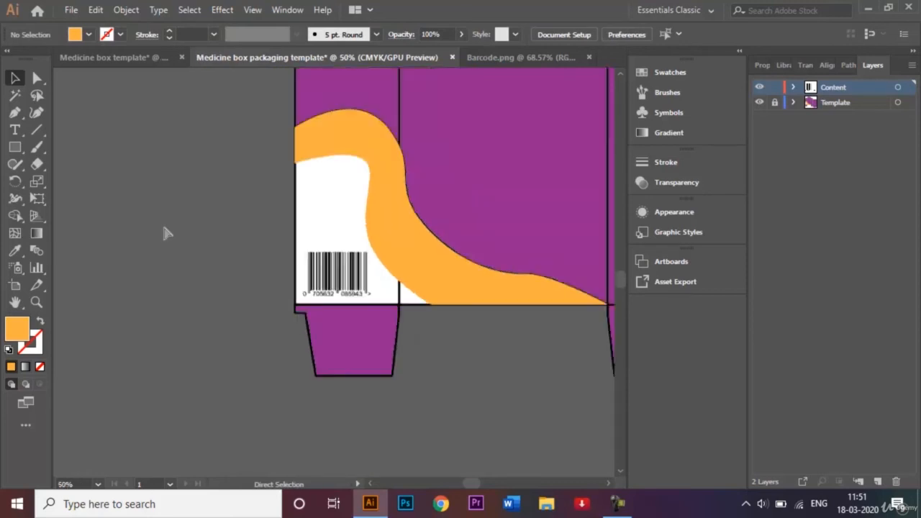
{"action": "left_click", "coordinate": [607, 485]}
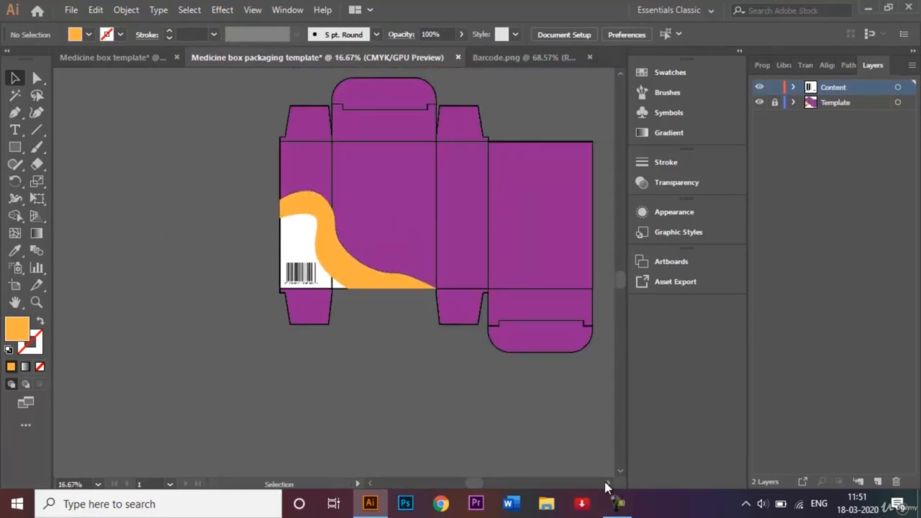
{"action": "left_click", "coordinate": [590, 57]}
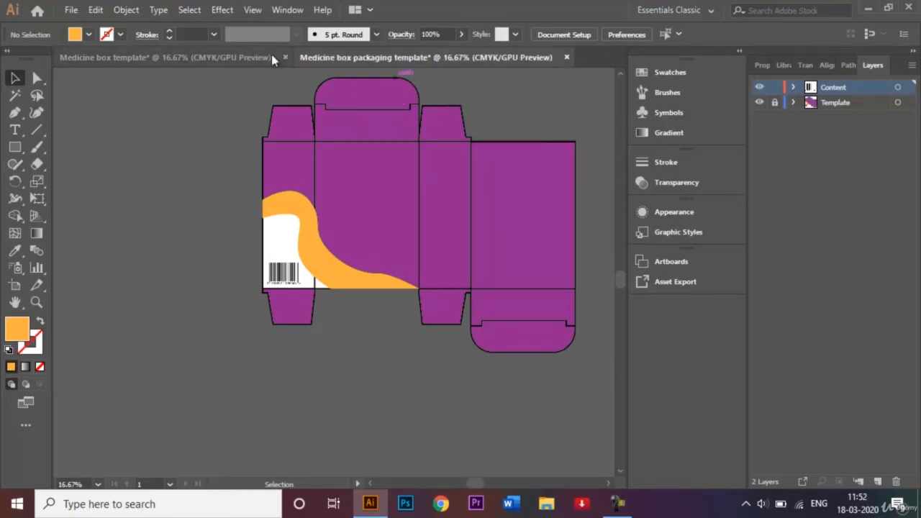
Step: Check the finished cough drops design, then open Medicine box information.jpg from the reference images
{"action": "left_click", "coordinate": [237, 59]}
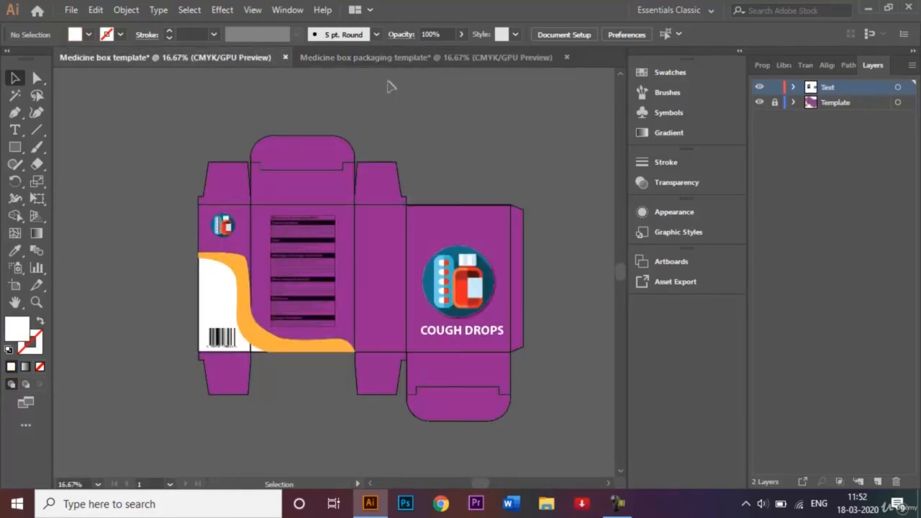
{"action": "left_click", "coordinate": [376, 60]}
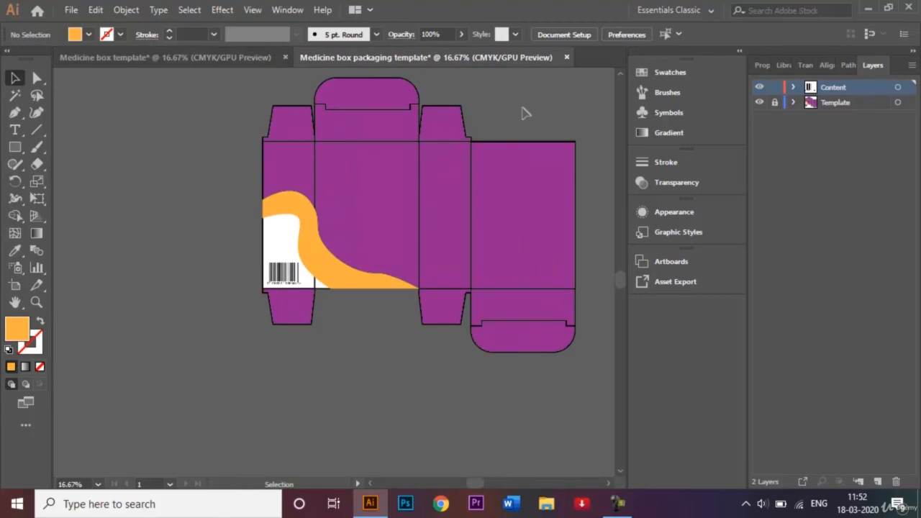
{"action": "key", "text": "ctrl+o"}
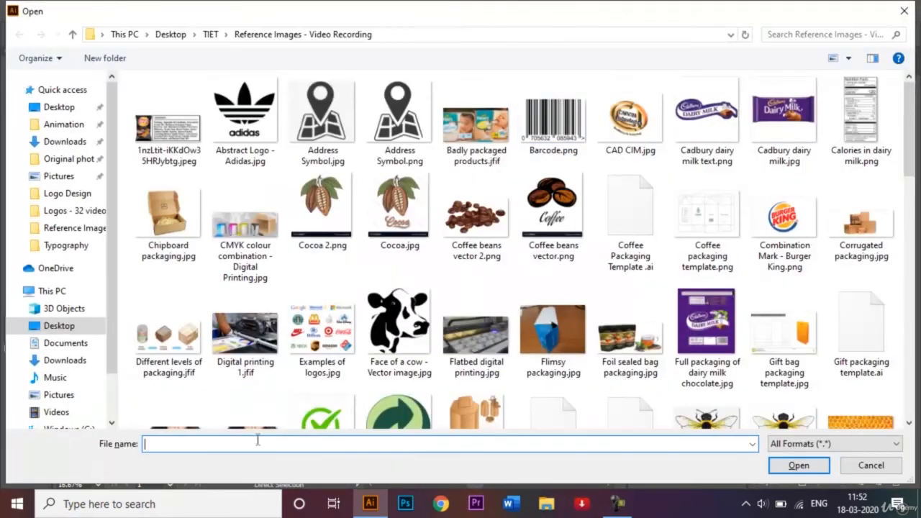
{"action": "type", "text": "Med"}
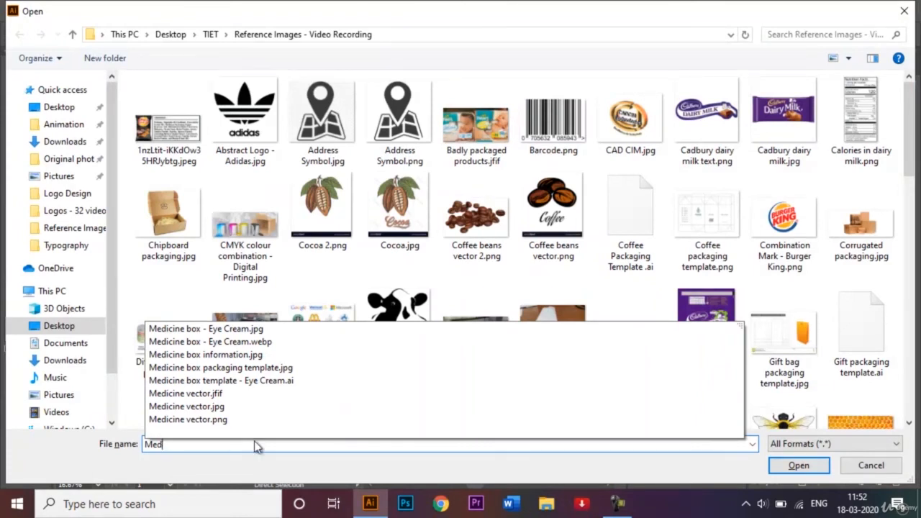
{"action": "left_click", "coordinate": [234, 355]}
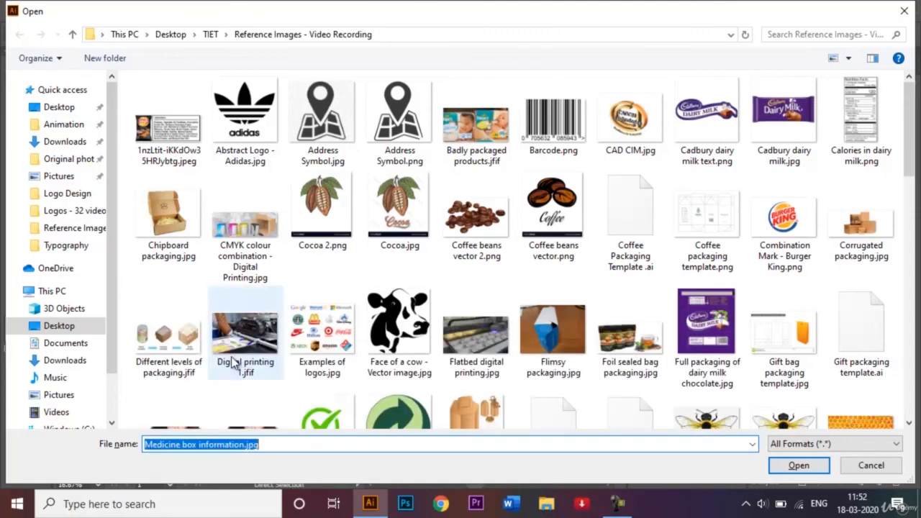
{"action": "left_click", "coordinate": [788, 465]}
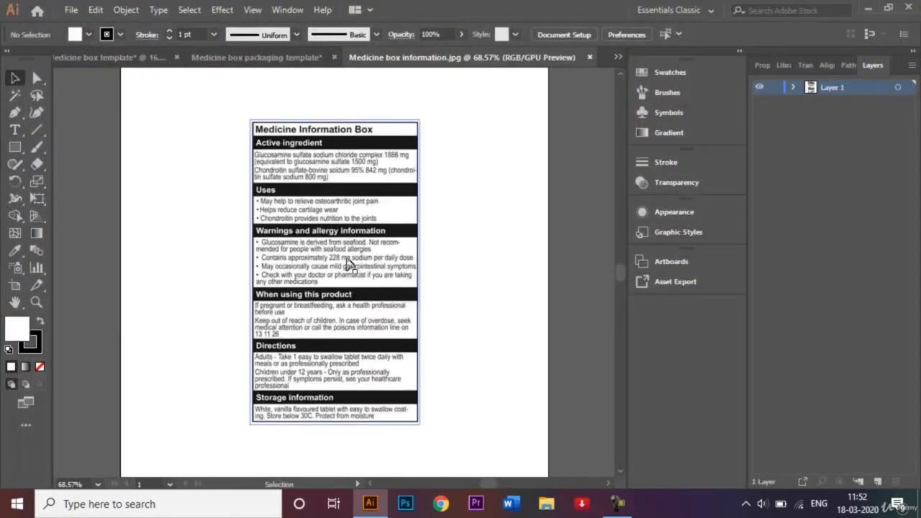
Step: Paste the medicine information image onto the packaging template's second panel, enlarge it proportionally and centre it above the wave
{"action": "left_click", "coordinate": [262, 57]}
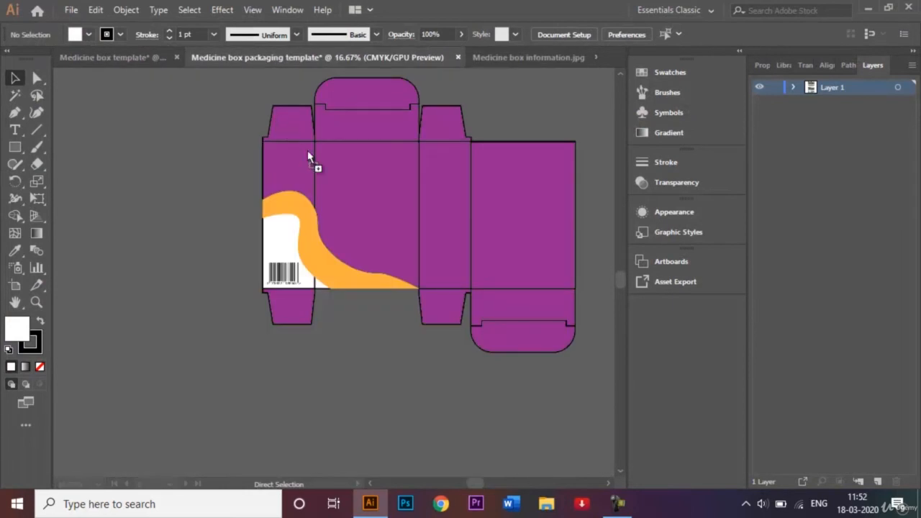
{"action": "key", "text": "ctrl+v"}
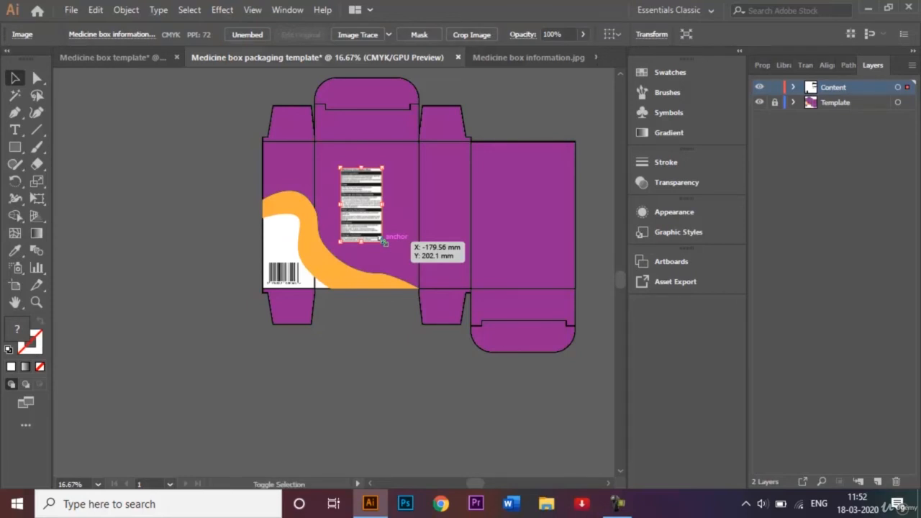
{"action": "left_click_drag", "start_coordinate": [383, 241], "coordinate": [395, 256]}
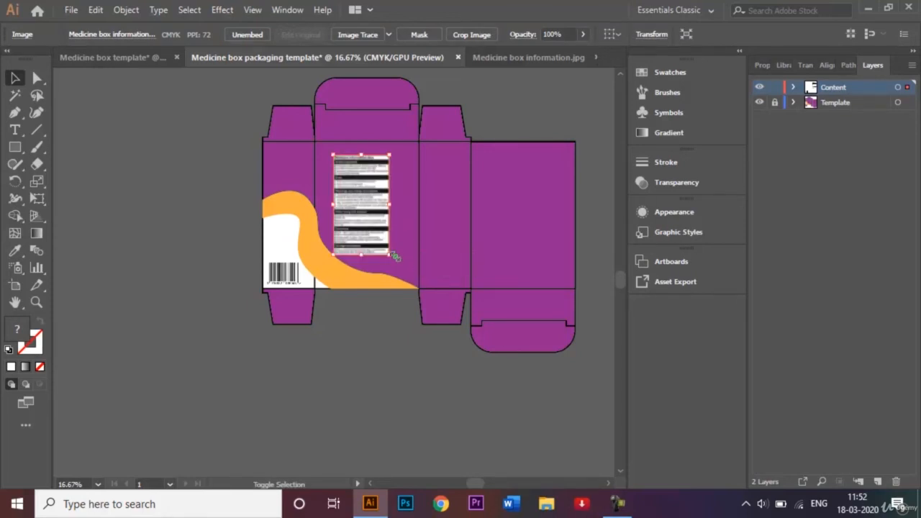
{"action": "left_click_drag", "start_coordinate": [356, 217], "coordinate": [363, 212]}
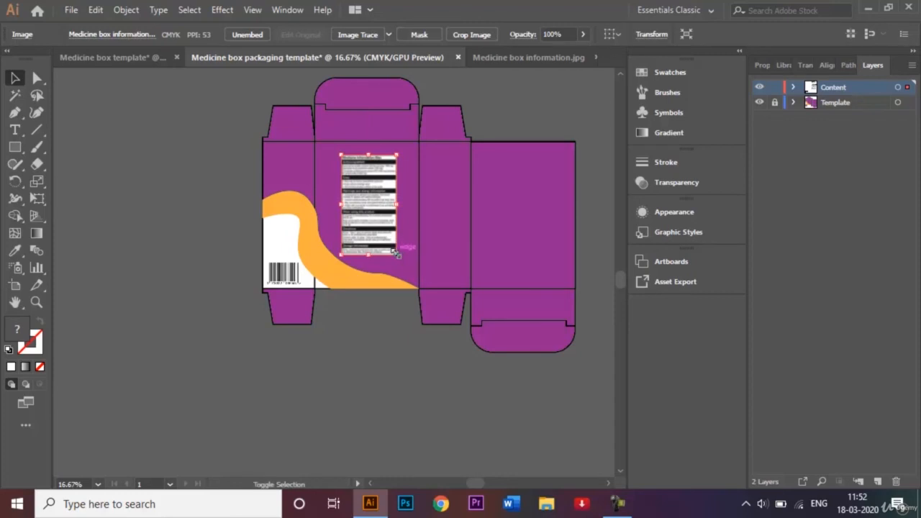
Step: Enlarge the medicine information image on the second panel and nudge it left to centre it across the panel
{"action": "left_click_drag", "start_coordinate": [394, 252], "coordinate": [404, 264]}
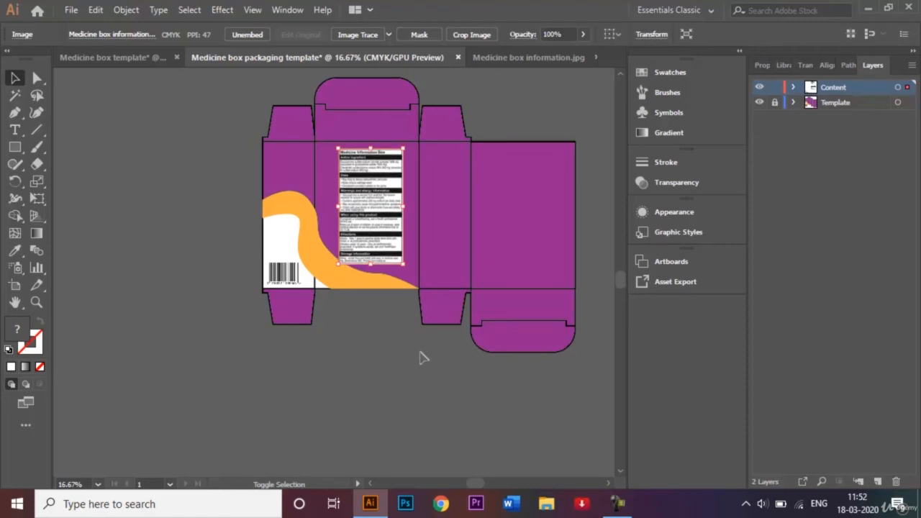
{"action": "key", "text": "shift+Left"}
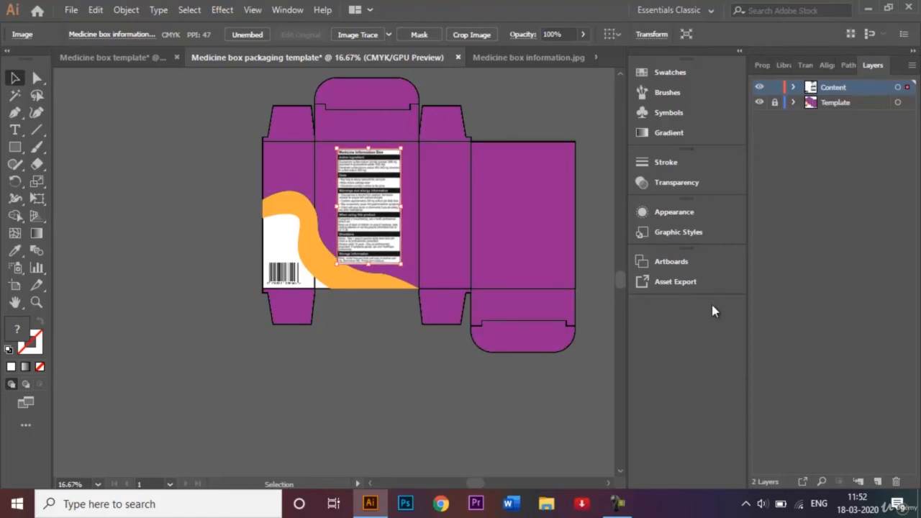
{"action": "key", "text": "shift+Left"}
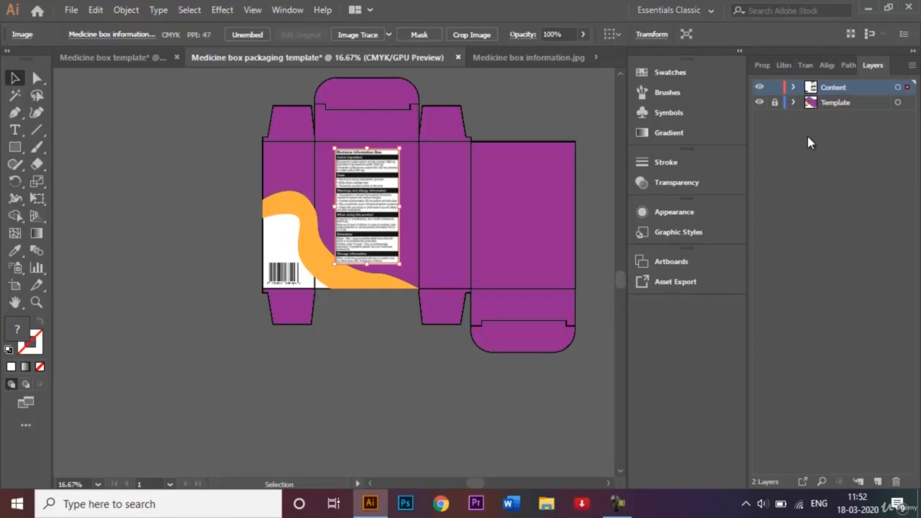
Step: Unlock the Template layer, set the medicine information image's blend mode to Multiply, and lock the Template layer again
{"action": "left_click", "coordinate": [775, 103]}
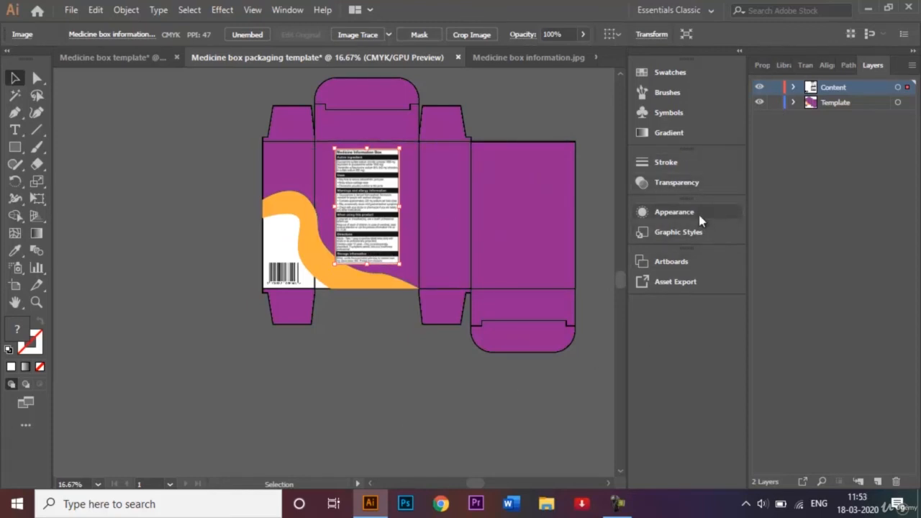
{"action": "left_click", "coordinate": [678, 185]}
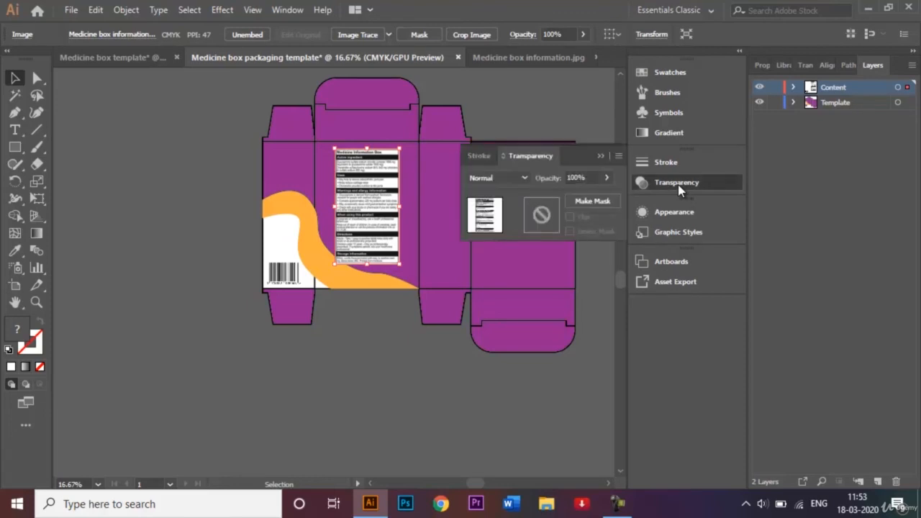
{"action": "left_click", "coordinate": [525, 180]}
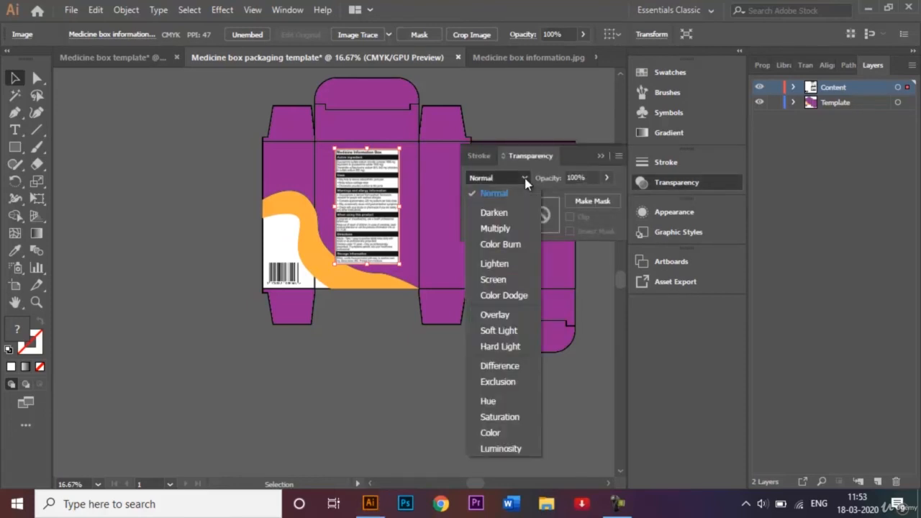
{"action": "left_click", "coordinate": [503, 231]}
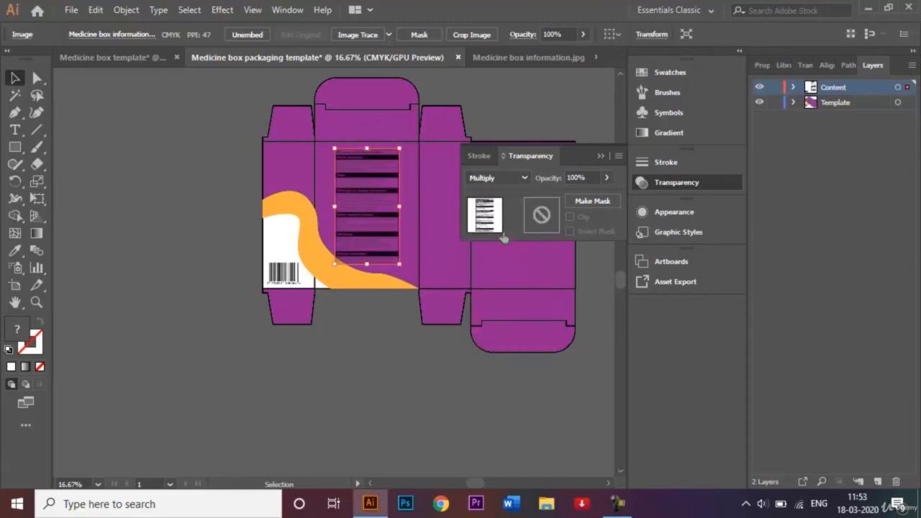
{"action": "left_click", "coordinate": [601, 157]}
{"action": "left_click", "coordinate": [565, 99]}
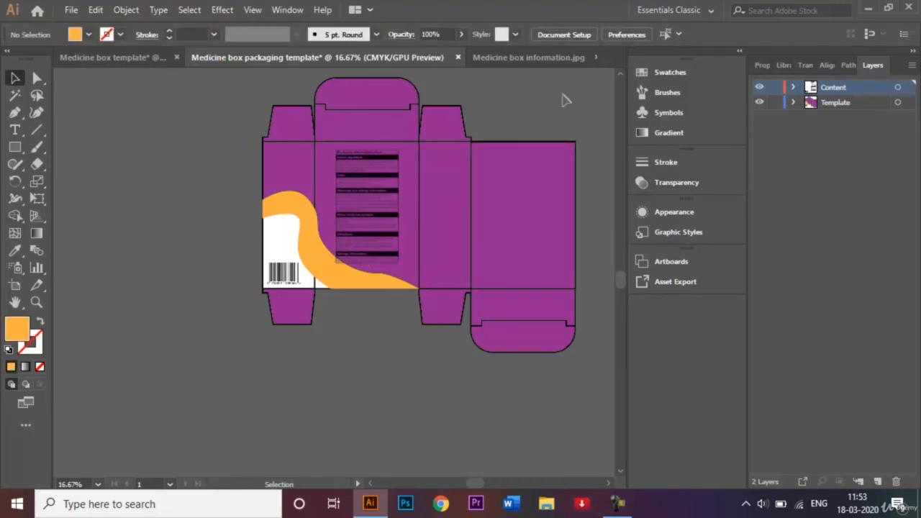
{"action": "left_click", "coordinate": [774, 103]}
Step: Close Medicine box information.jpg and open Medicine vector.png from the reference images
{"action": "left_click", "coordinate": [593, 58]}
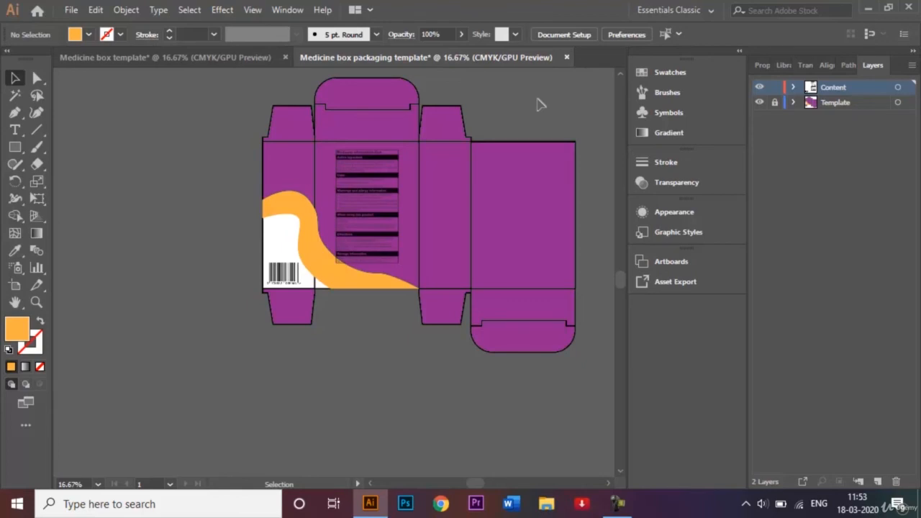
{"action": "key", "text": "ctrl"}
{"action": "key", "text": "ctrl+o"}
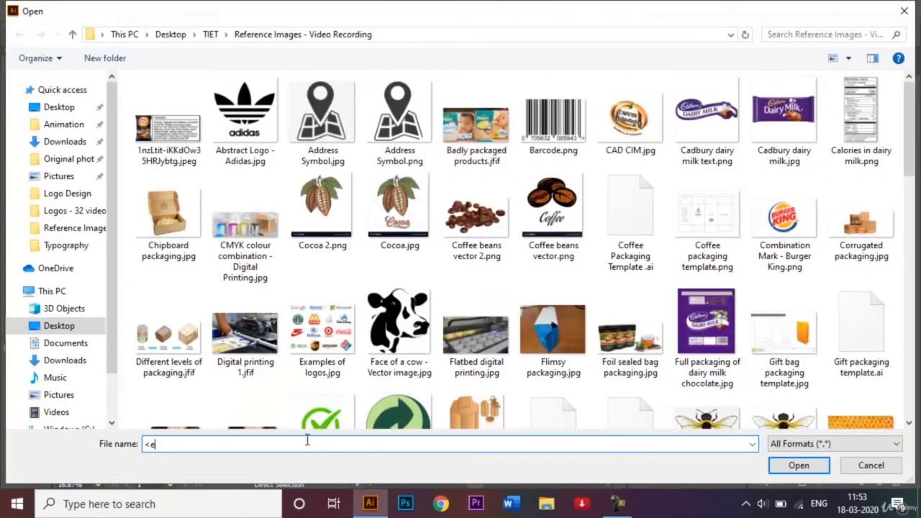
{"action": "type", "text": "Med"}
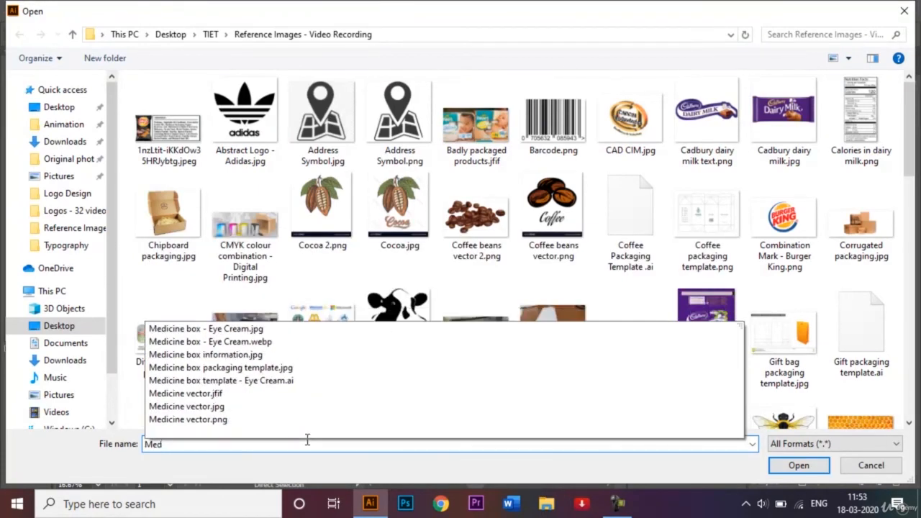
{"action": "left_click", "coordinate": [254, 422]}
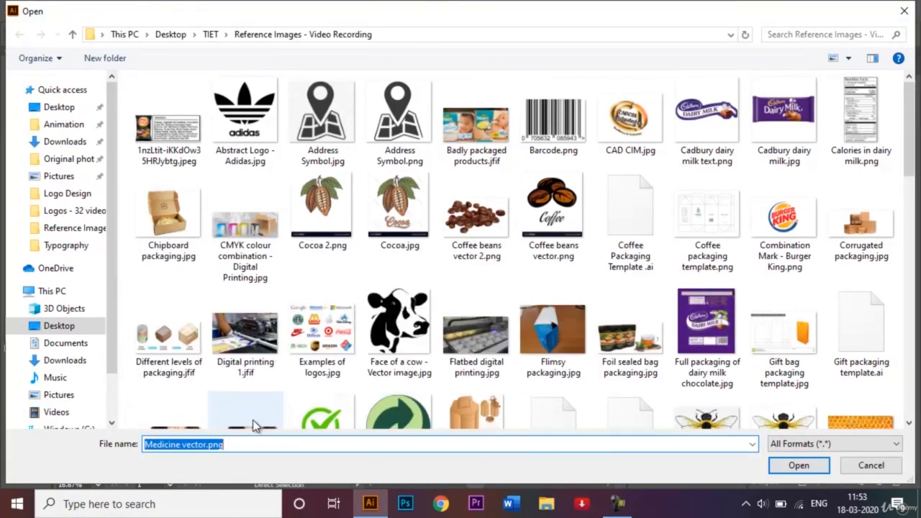
{"action": "left_click", "coordinate": [798, 466]}
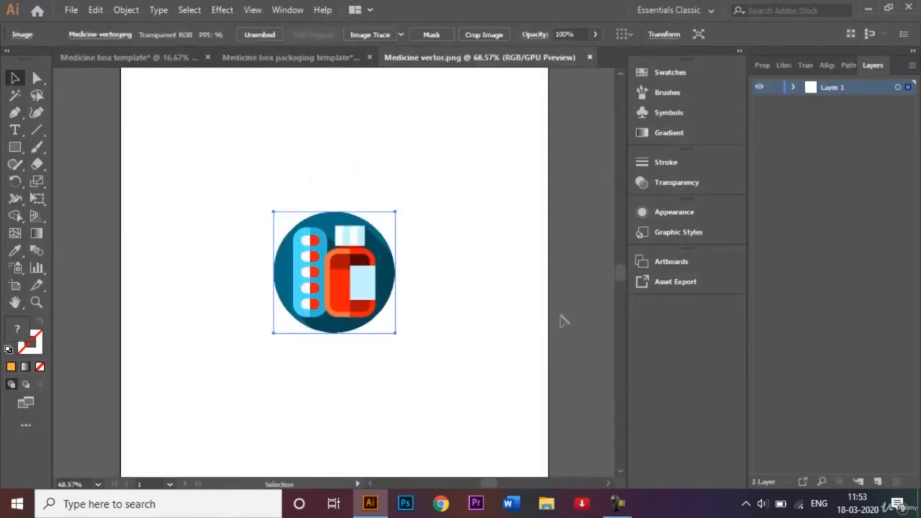
Step: Bring the medicine vector into the packaging template, enlarge it proportionally and centre it on the fourth panel
{"action": "left_click_drag", "start_coordinate": [362, 295], "coordinate": [362, 293]}
{"action": "left_click", "coordinate": [303, 56]}
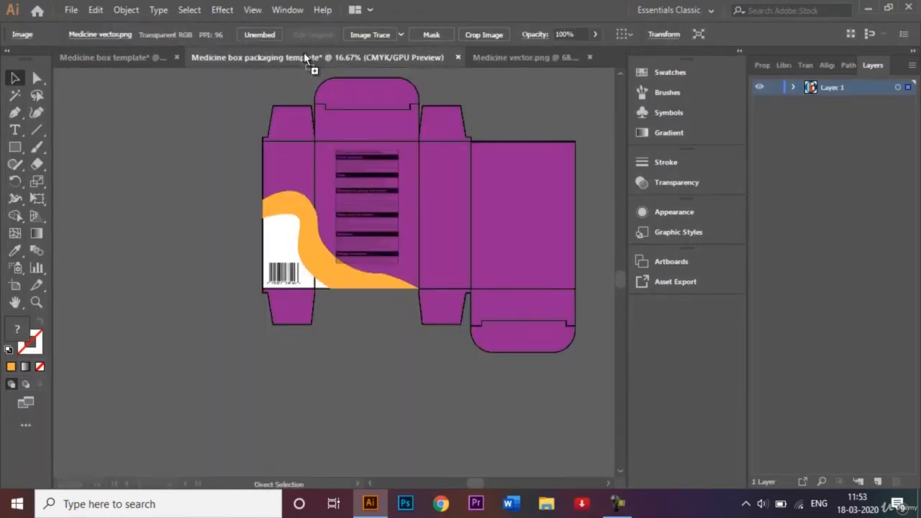
{"action": "key", "text": "ctrl+v"}
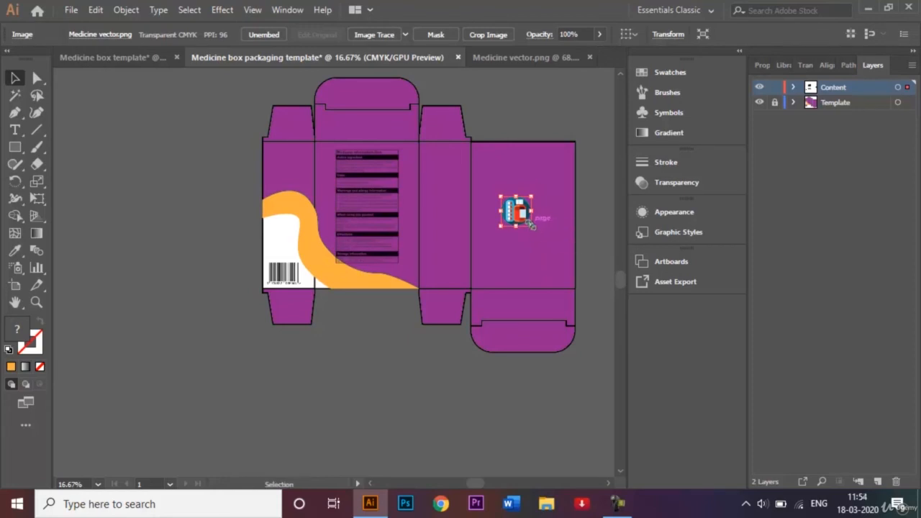
{"action": "left_click_drag", "start_coordinate": [530, 224], "coordinate": [555, 249]}
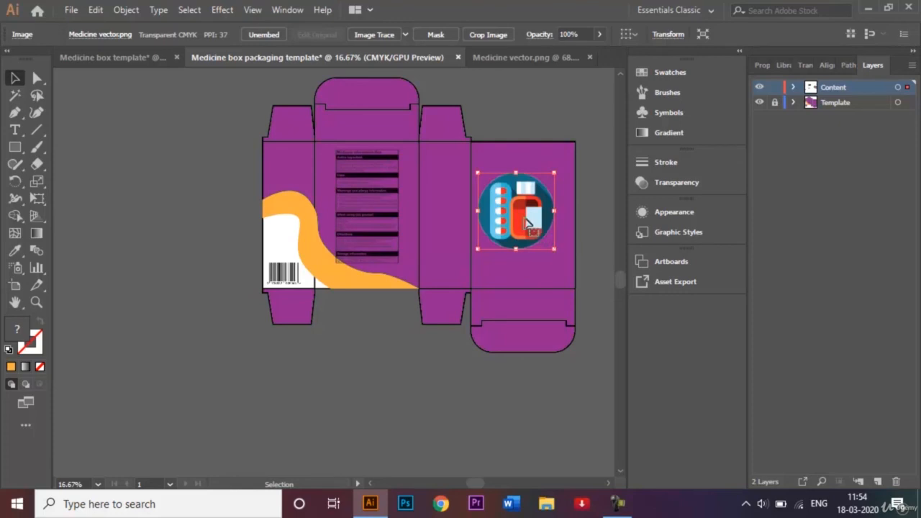
{"action": "left_click_drag", "start_coordinate": [526, 222], "coordinate": [536, 227]}
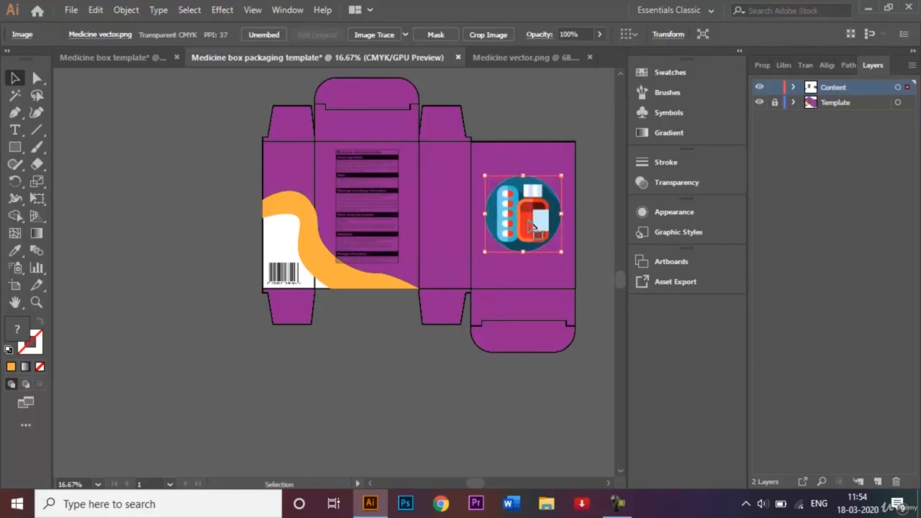
{"action": "left_click", "coordinate": [611, 84]}
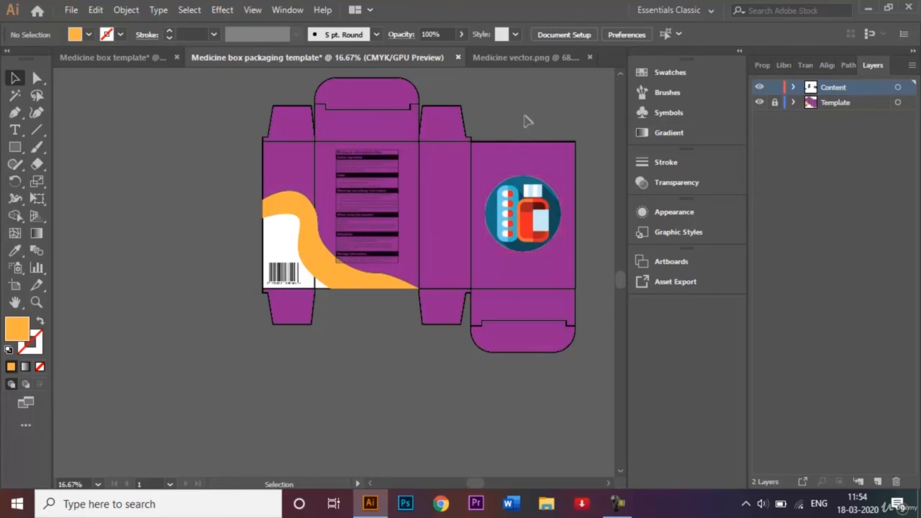
Step: Copy the medicine icon onto the first panel and scale the copy down to fit above the orange wave
{"action": "right_click", "coordinate": [540, 201]}
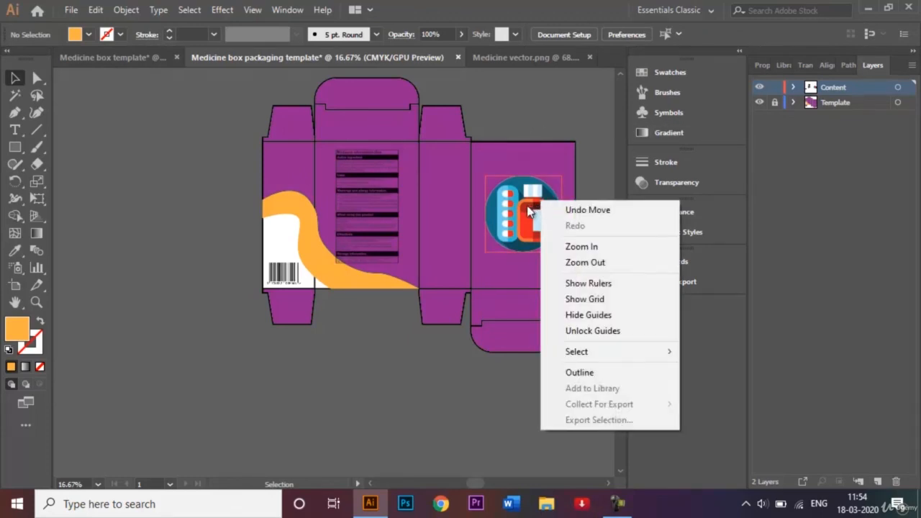
{"action": "left_click", "coordinate": [529, 208]}
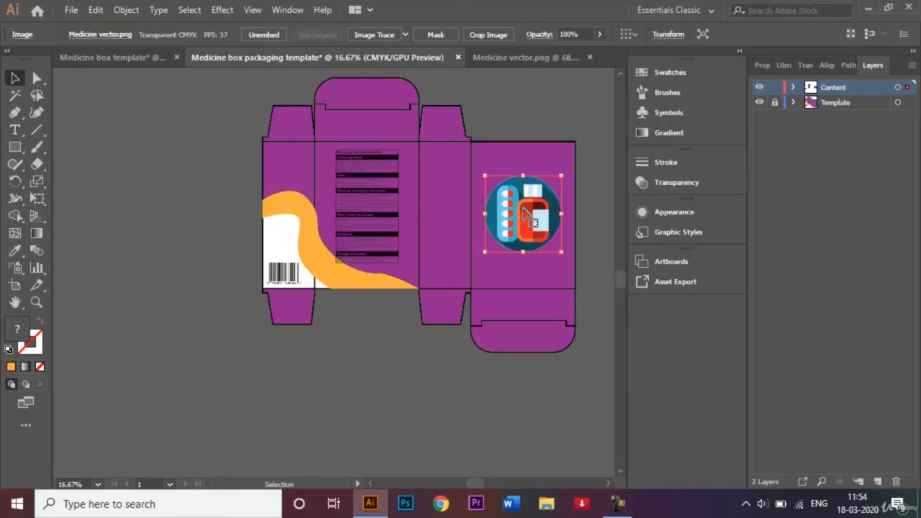
{"action": "left_click_drag", "start_coordinate": [526, 213], "coordinate": [288, 166]}
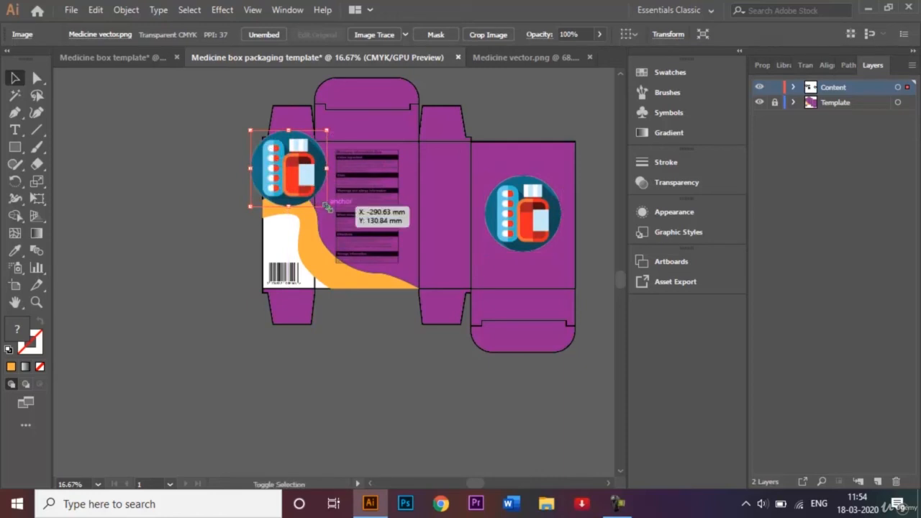
{"action": "left_click_drag", "start_coordinate": [317, 196], "coordinate": [303, 178]}
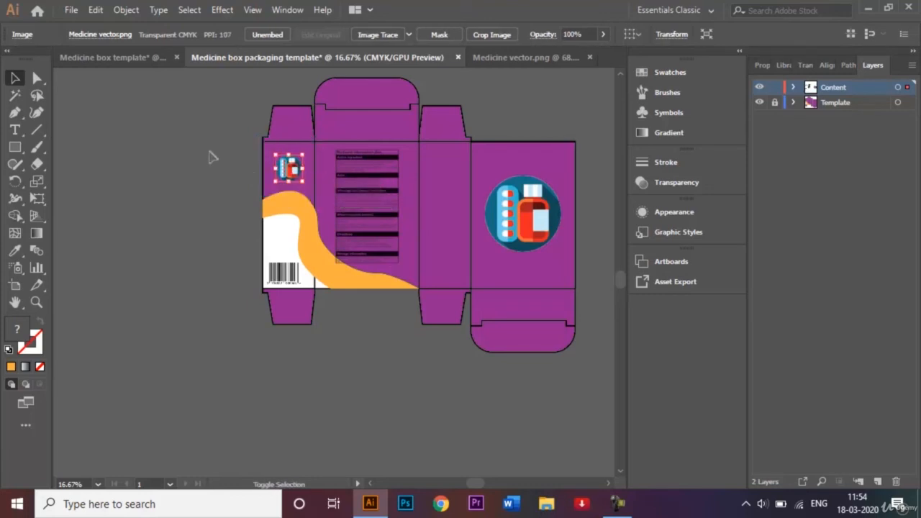
Step: Move the small medicine icon up near the first panel's upper edge and place a copy of it on the third panel
{"action": "key", "text": "shift+Up"}
{"action": "key", "text": "shift+Up"}
{"action": "key", "text": "shift+Up"}
{"action": "key", "text": "shift+Up"}
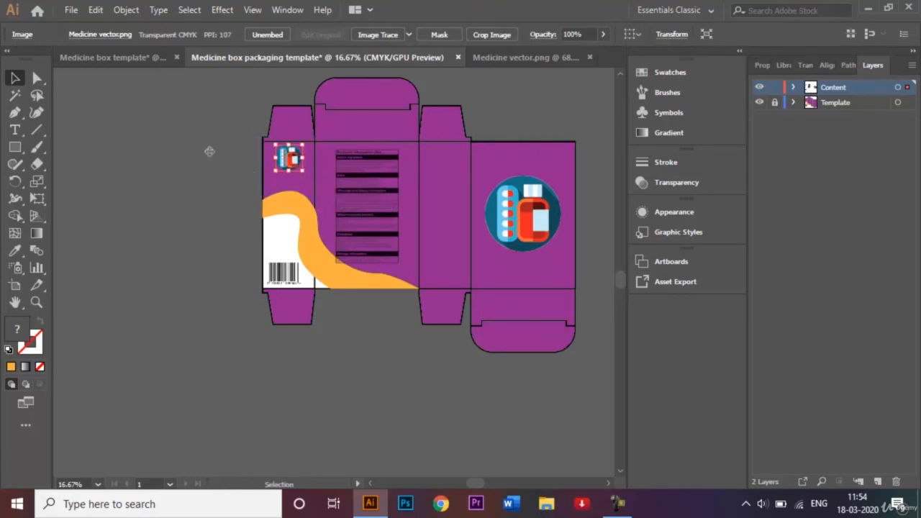
{"action": "left_click_drag", "start_coordinate": [302, 158], "coordinate": [450, 165]}
{"action": "left_click", "coordinate": [533, 123]}
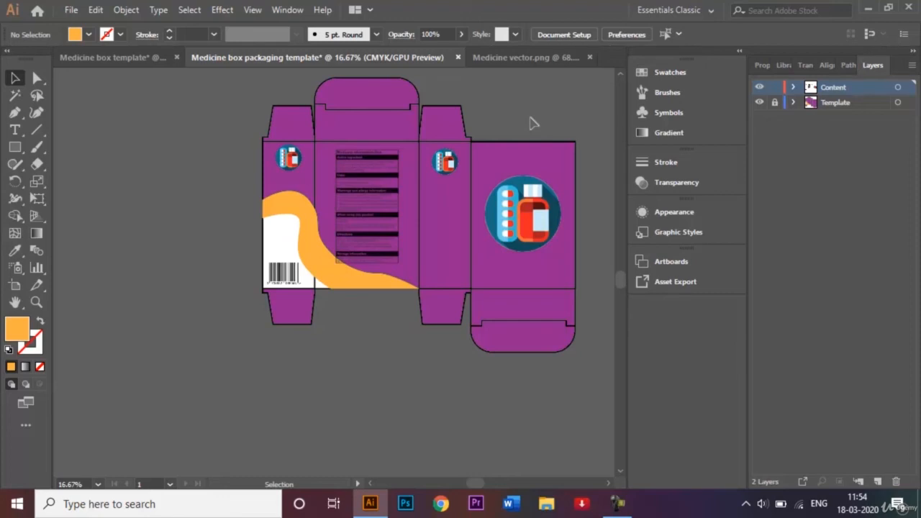
Step: Apply a Multiply drop shadow with 55% opacity, 2.47 mm offsets and 1.76 mm blur to the large medicine icon, and close Medicine vector.png
{"action": "left_click", "coordinate": [535, 231]}
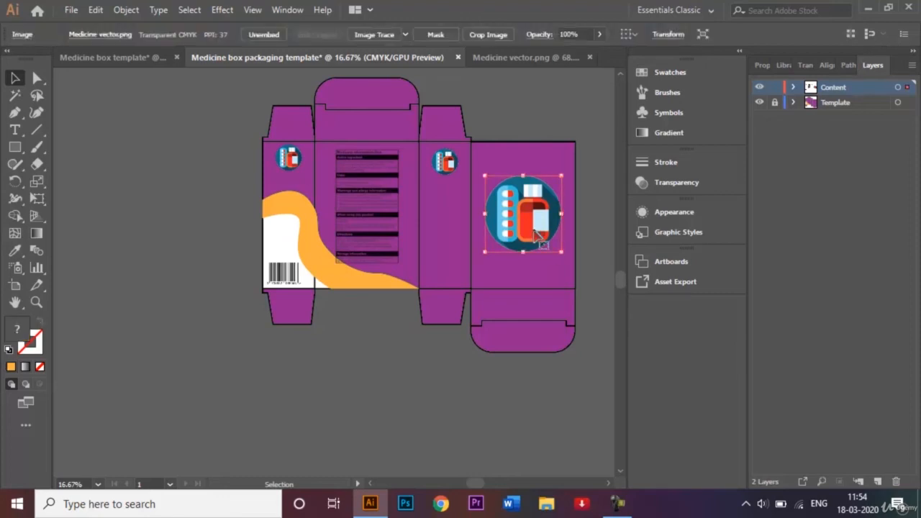
{"action": "left_click", "coordinate": [223, 11]}
{"action": "mouse_move", "coordinate": [313, 176]}
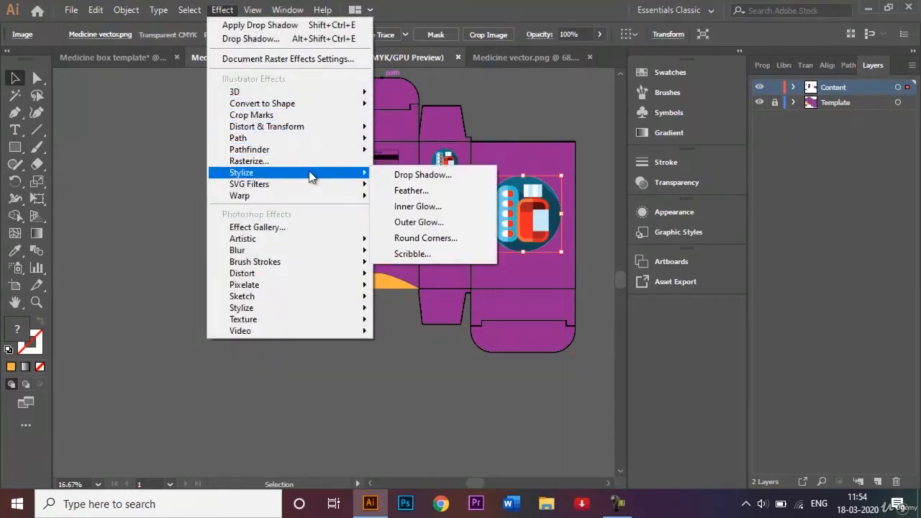
{"action": "left_click", "coordinate": [424, 177]}
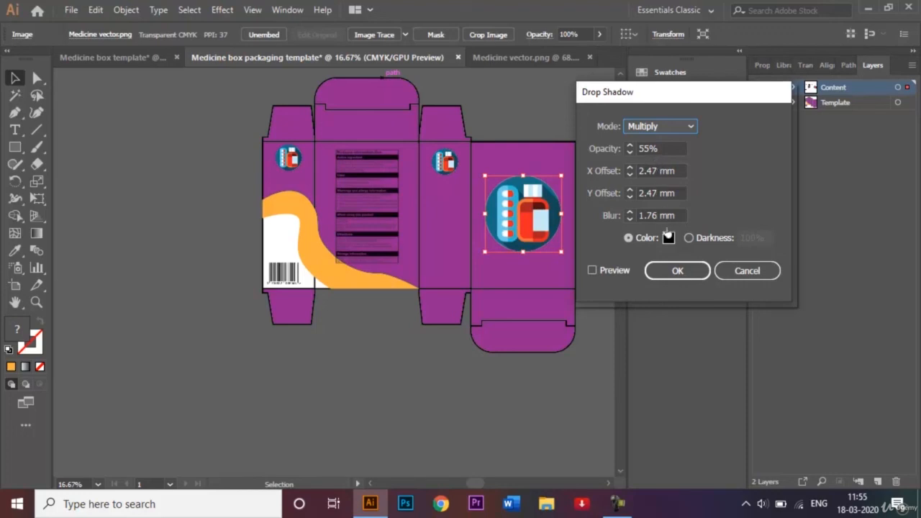
{"action": "left_click", "coordinate": [660, 270]}
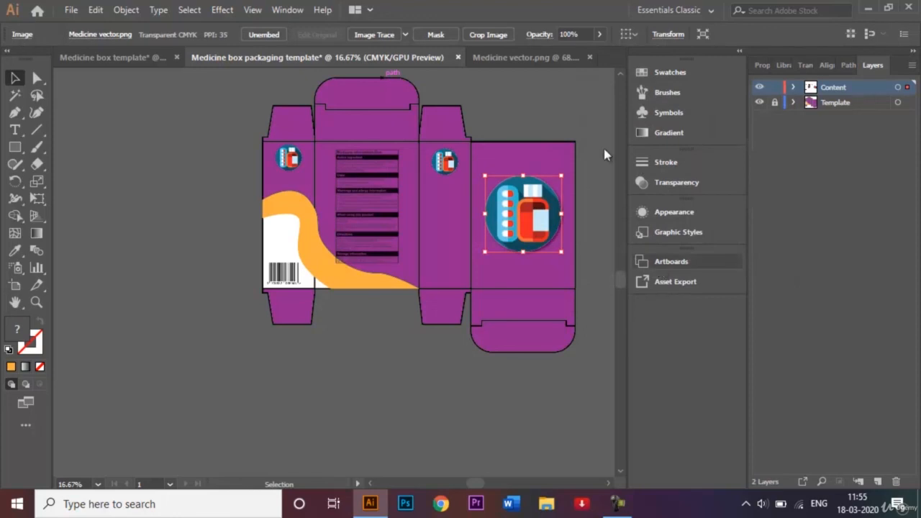
{"action": "left_click", "coordinate": [576, 106]}
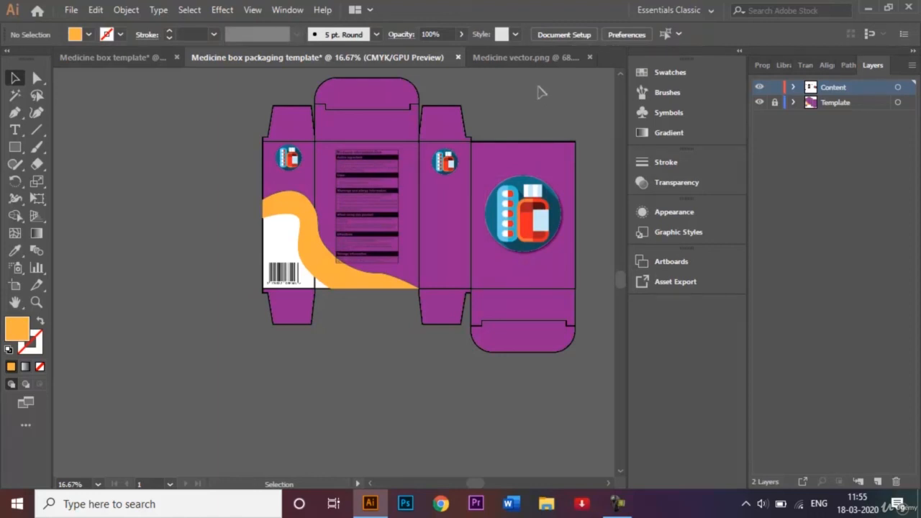
{"action": "left_click", "coordinate": [589, 58]}
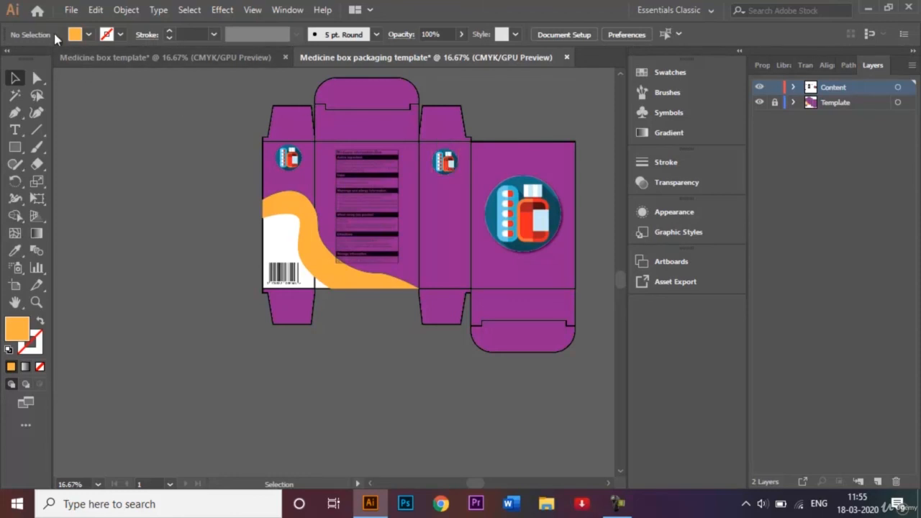
Step: Add the text COUGH SYRUP below the large medicine icon on the fourth panel and fill it with white
{"action": "left_click", "coordinate": [12, 130]}
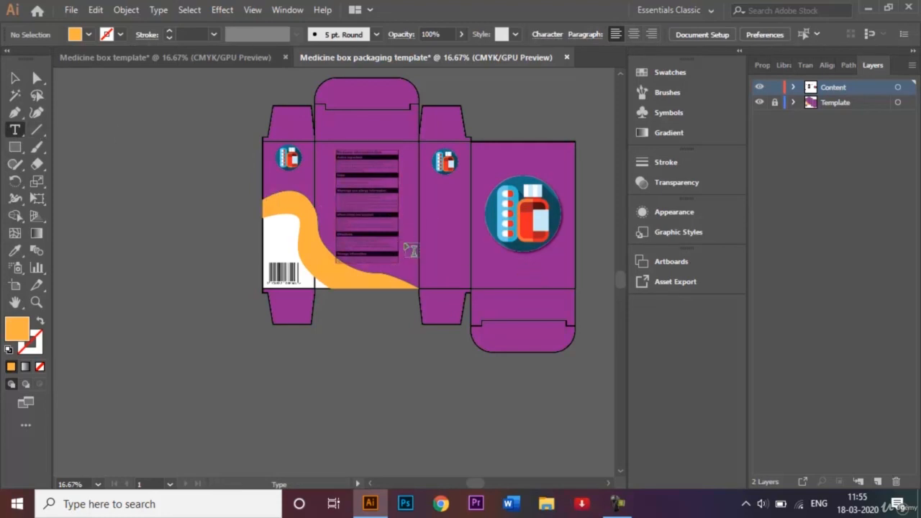
{"action": "left_click", "coordinate": [522, 263]}
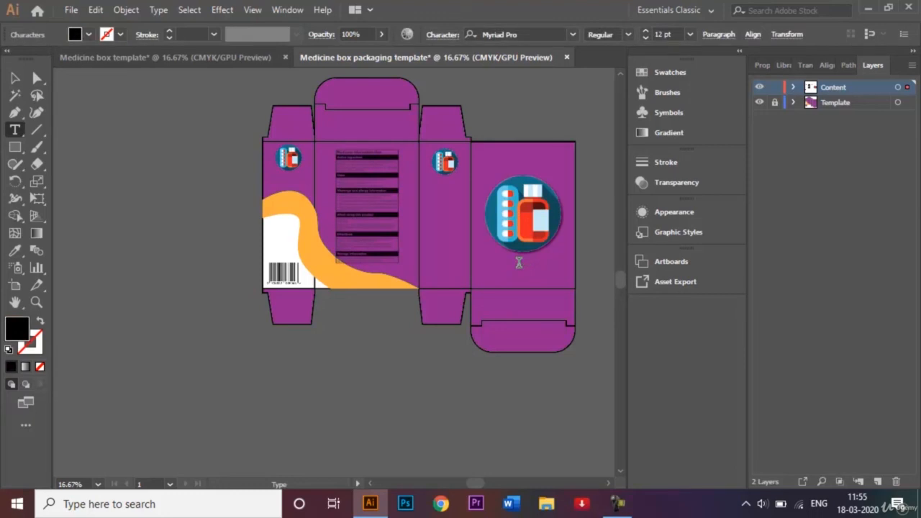
{"action": "left_click", "coordinate": [14, 78]}
{"action": "left_click", "coordinate": [89, 34]}
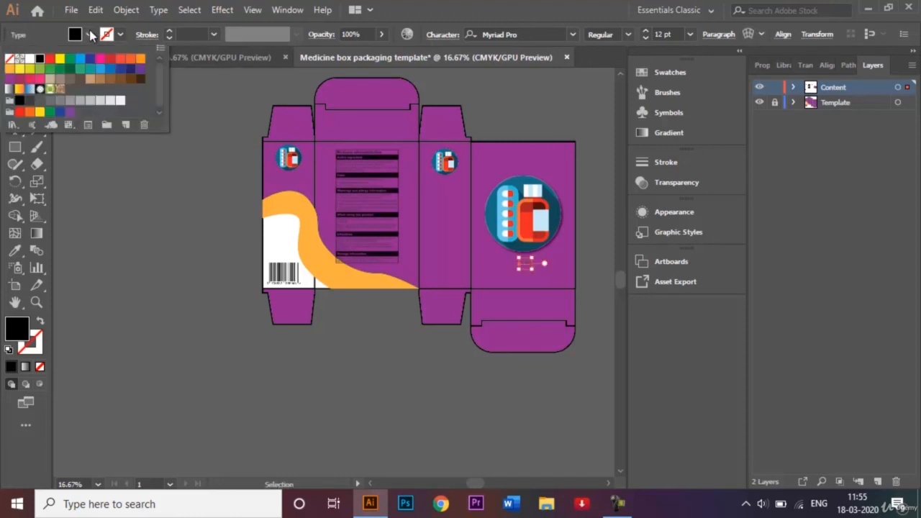
{"action": "left_click", "coordinate": [29, 59]}
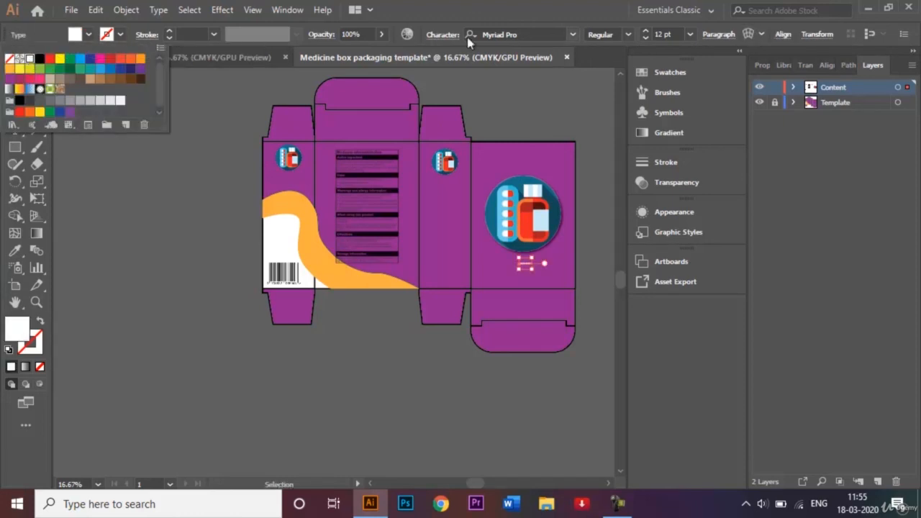
Step: Set the COUGH SYRUP text to 72 pt Bold and centre it beneath the large medicine icon
{"action": "left_click", "coordinate": [689, 34]}
{"action": "left_click", "coordinate": [689, 33]}
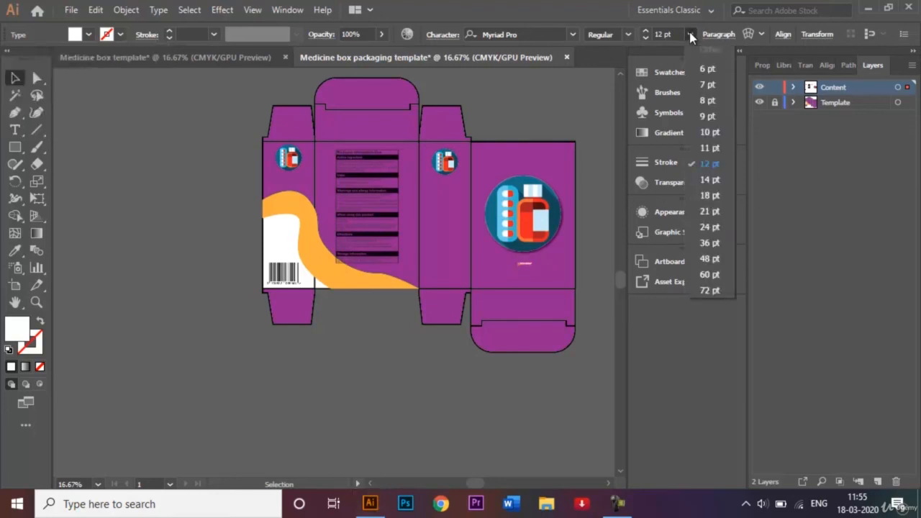
{"action": "left_click", "coordinate": [719, 288]}
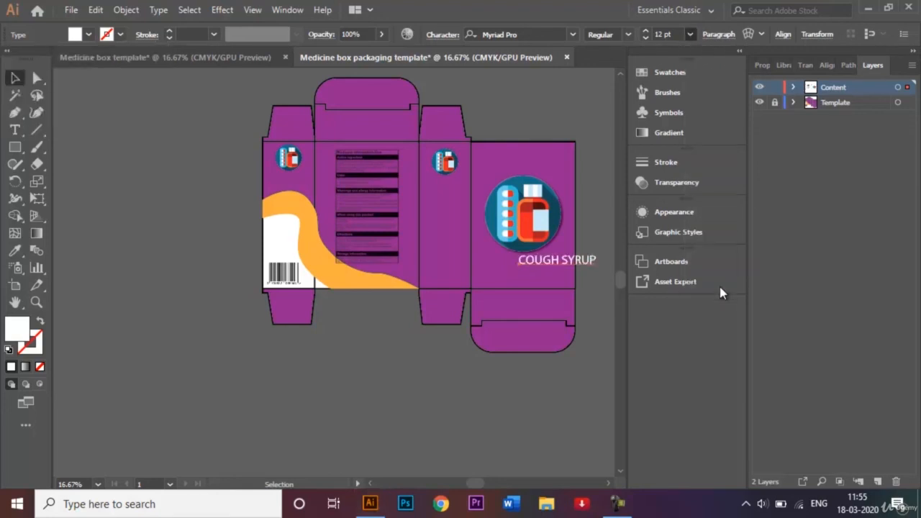
{"action": "left_click", "coordinate": [628, 35]}
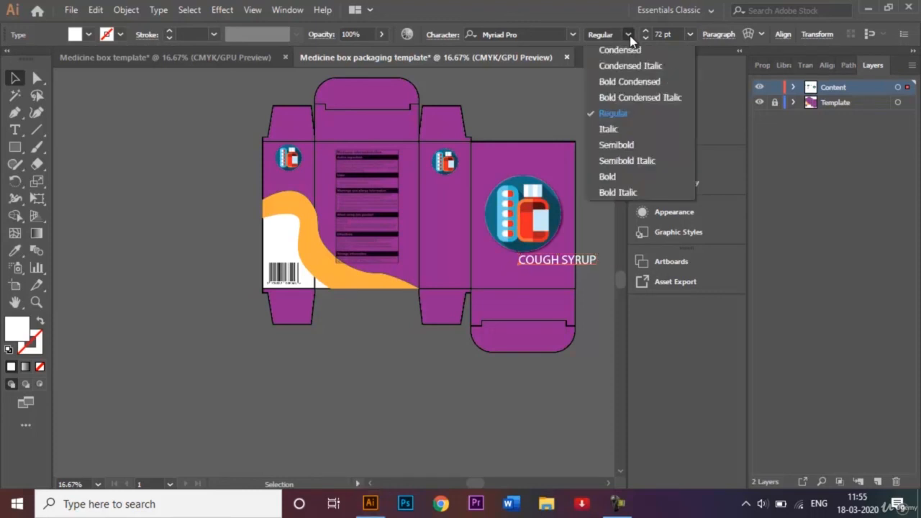
{"action": "left_click", "coordinate": [618, 175]}
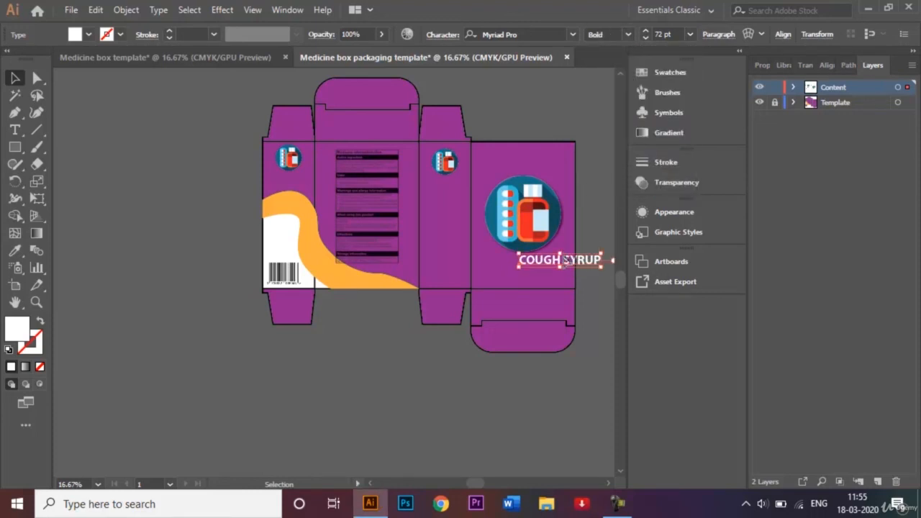
{"action": "left_click_drag", "start_coordinate": [566, 260], "coordinate": [526, 267]}
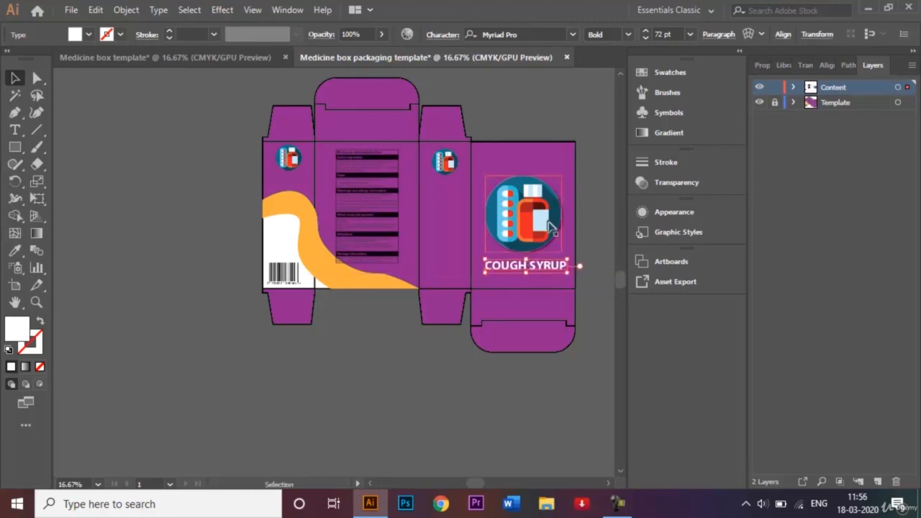
{"action": "left_click", "coordinate": [587, 170]}
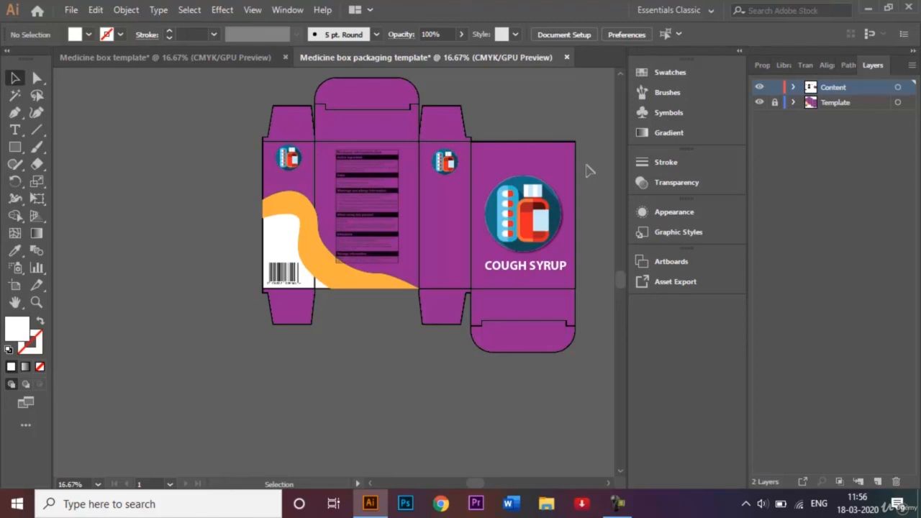
Step: Save the design as Medicine box packaging template.ai in the Reference Images - Video Recording folder, in Illustrator CC format
{"action": "left_click", "coordinate": [72, 10]}
{"action": "left_click", "coordinate": [145, 142]}
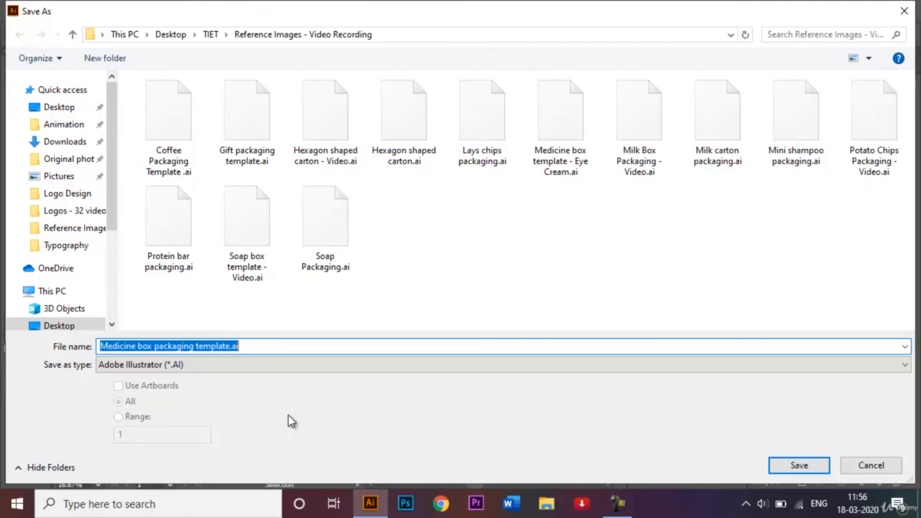
{"action": "left_click", "coordinate": [796, 465]}
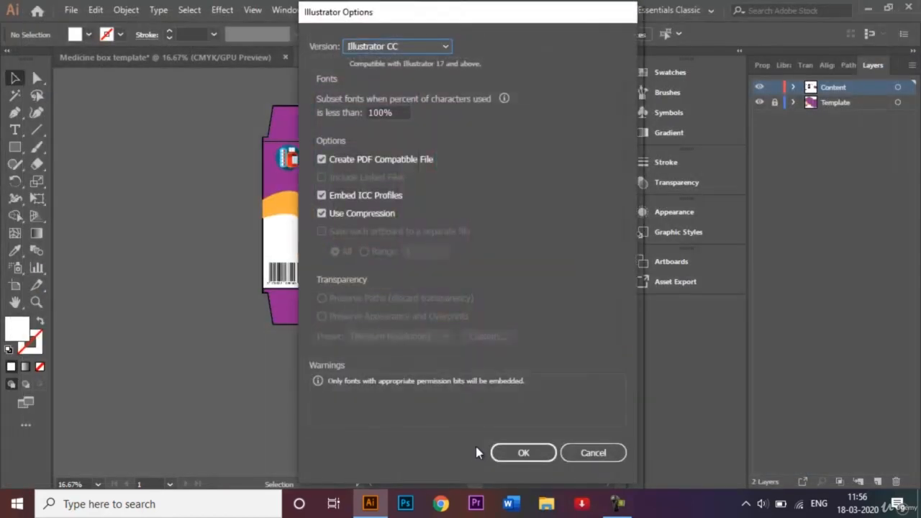
{"action": "left_click", "coordinate": [527, 451]}
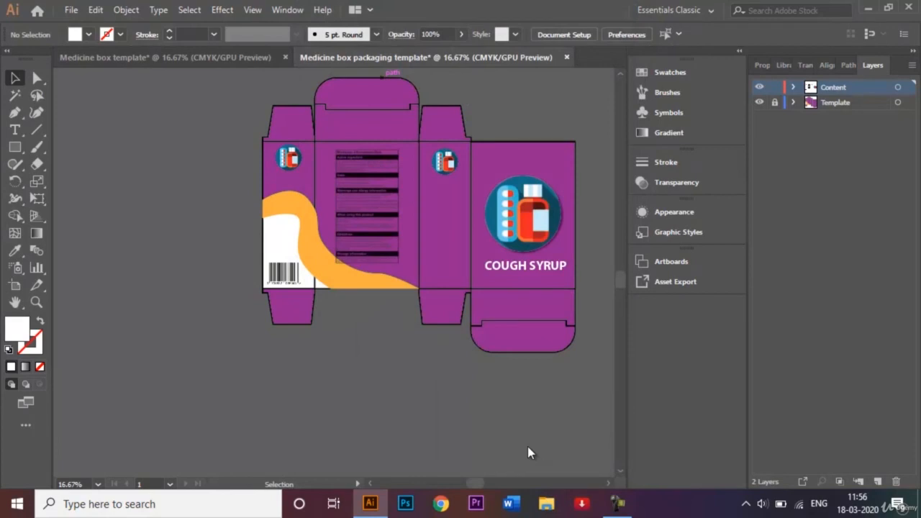